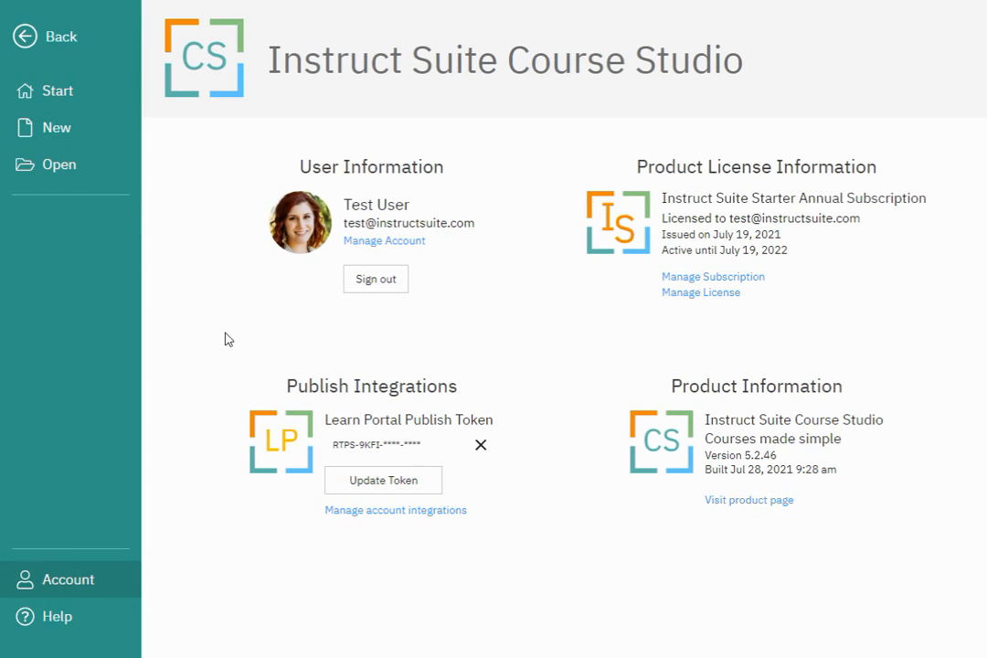
Leave the account page, open the Course Studio Sample Course and open its Image Examples section for editing
left_click(56, 43)
left_click(14, 13)
left_click(22, 34)
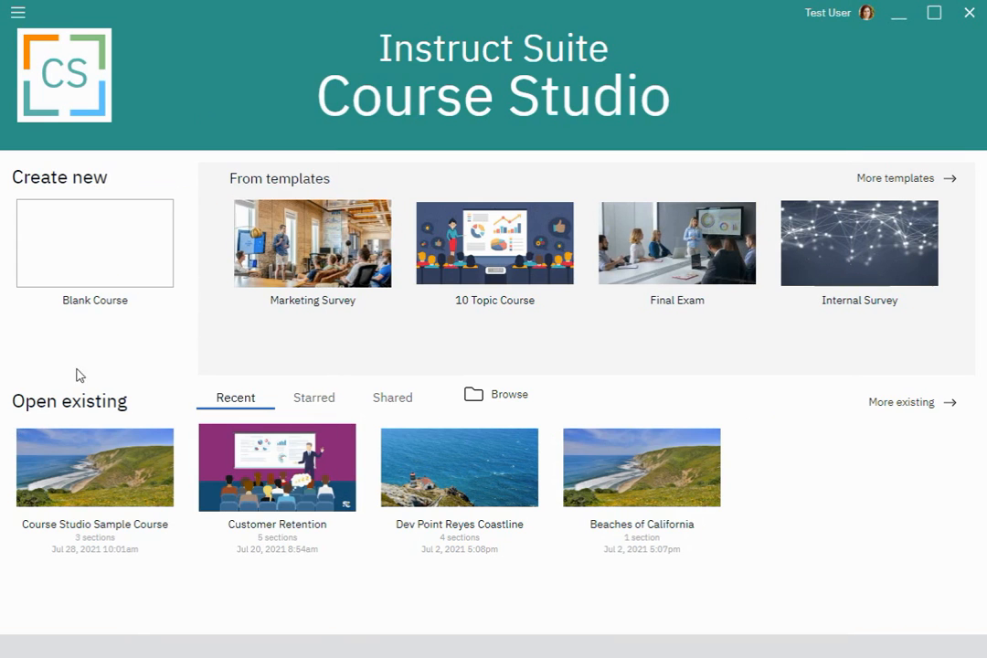
left_click(50, 461)
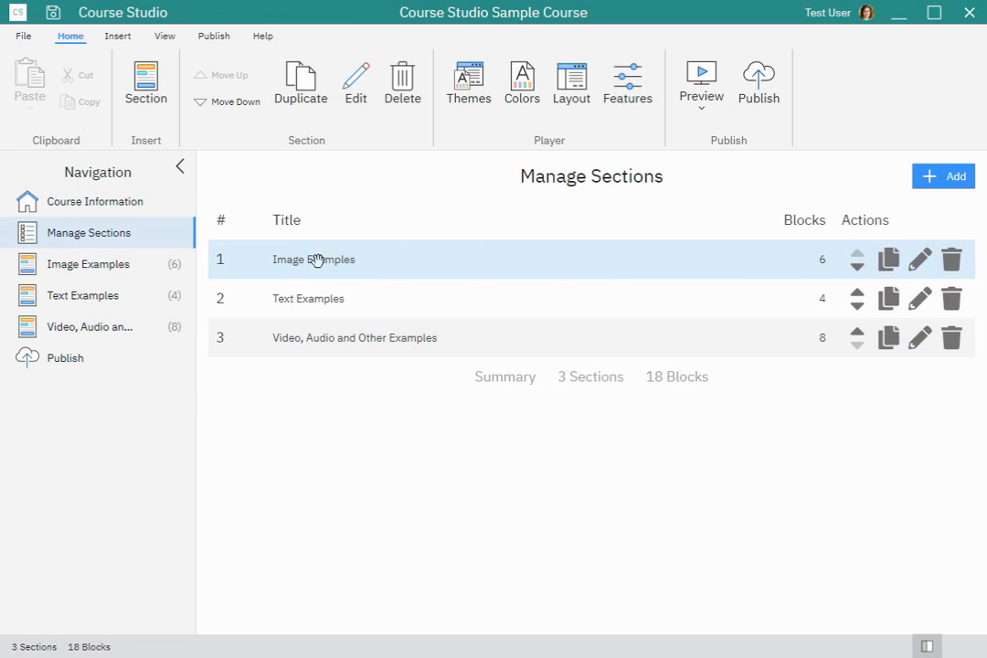
left_click(361, 260)
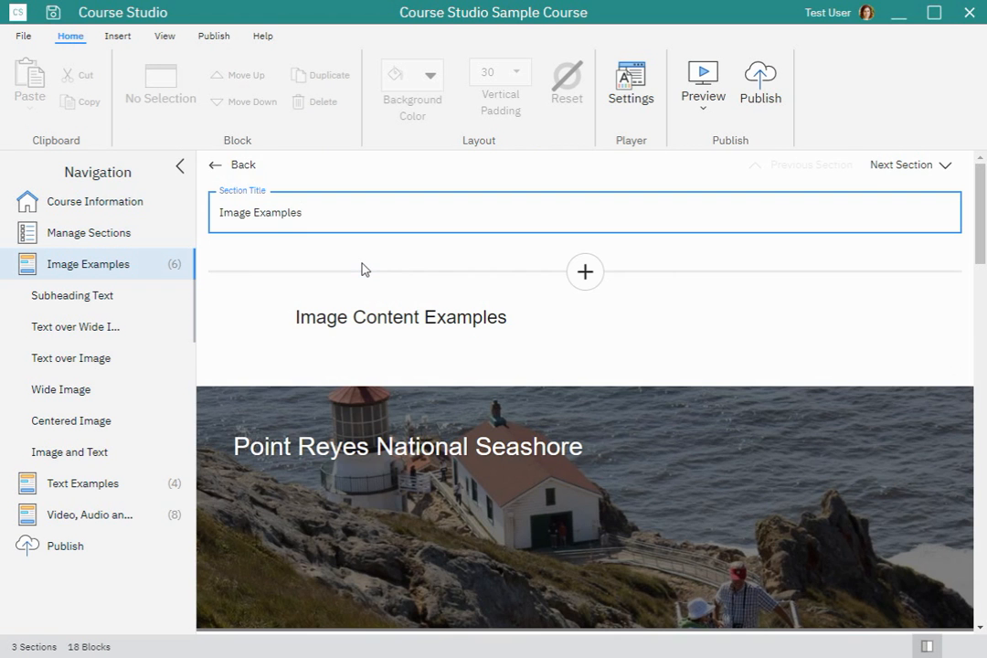
View the content block types that can be added below the Image Content Examples subheading, and return to the section
left_click(336, 204)
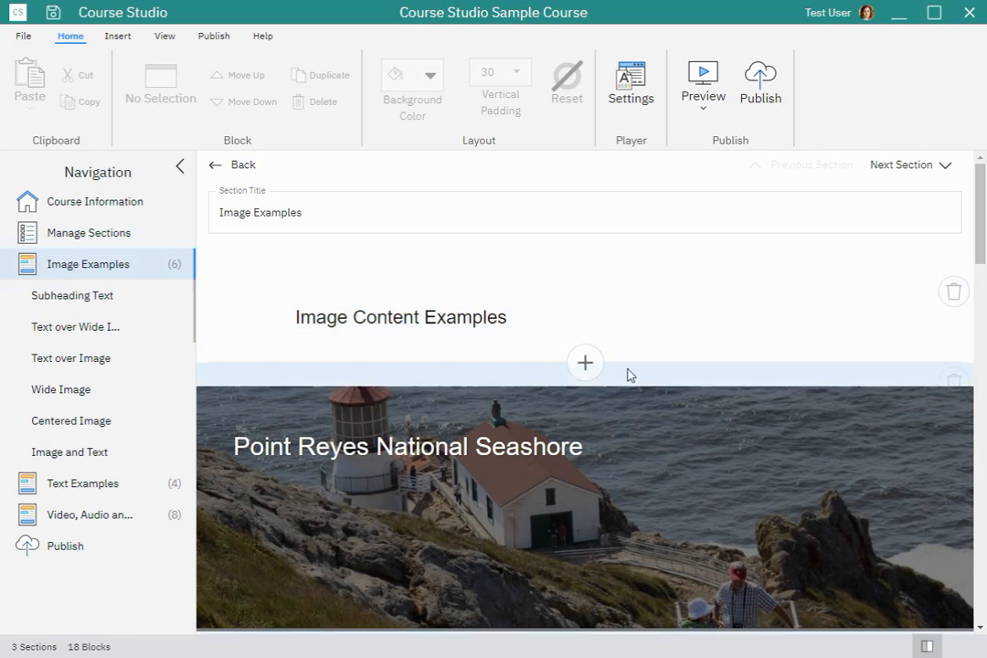
left_click(585, 362)
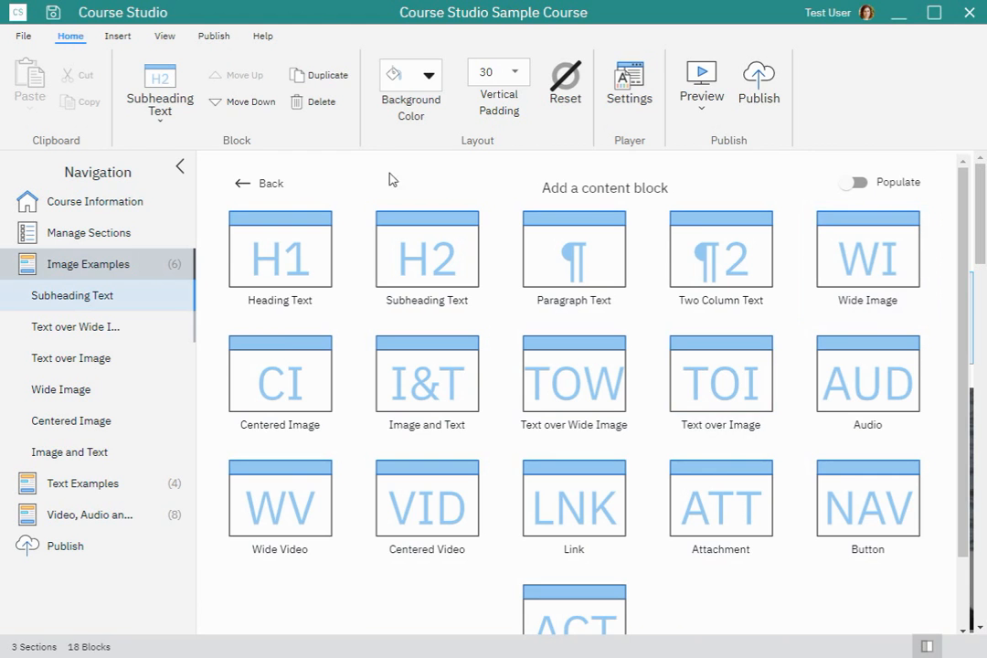
left_click(239, 183)
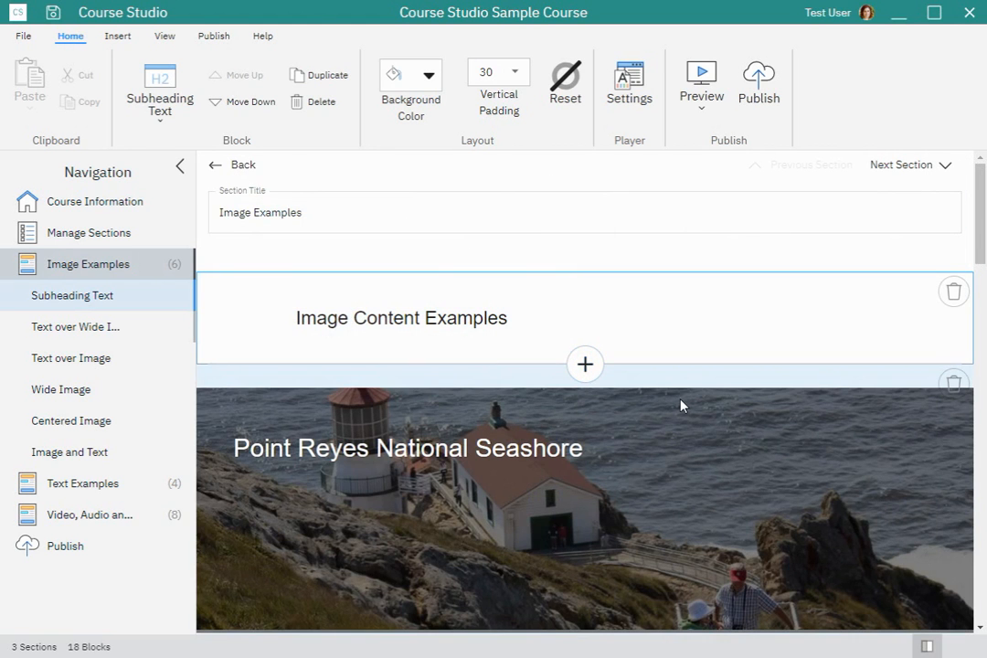
Select the Point Reyes National Seashore block and view the file browser for replacing its image, without choosing a file
left_click(680, 405)
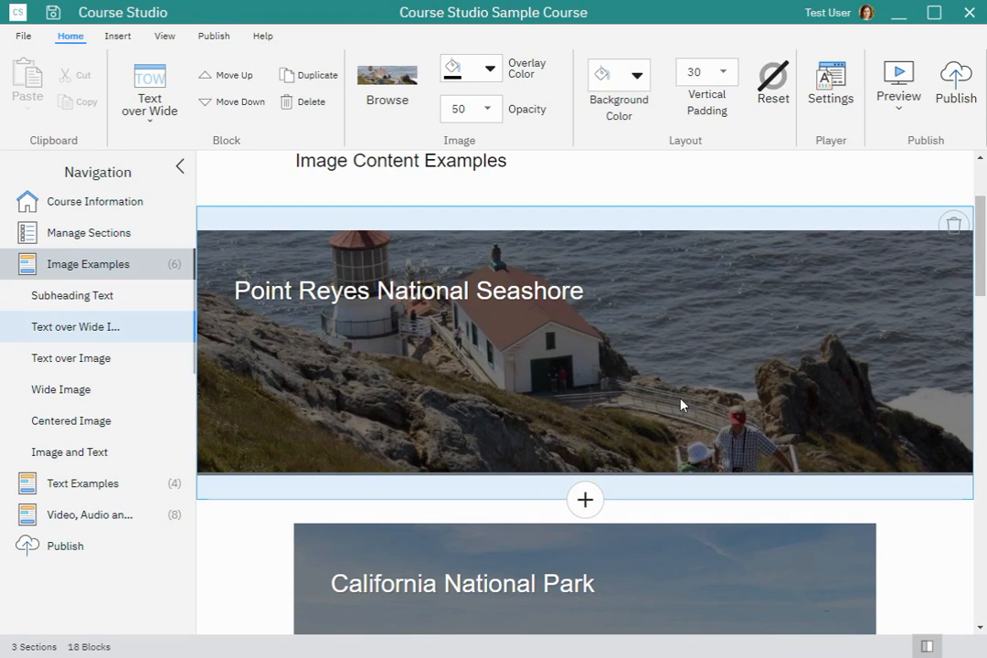
scroll(618, 415, "up", 3)
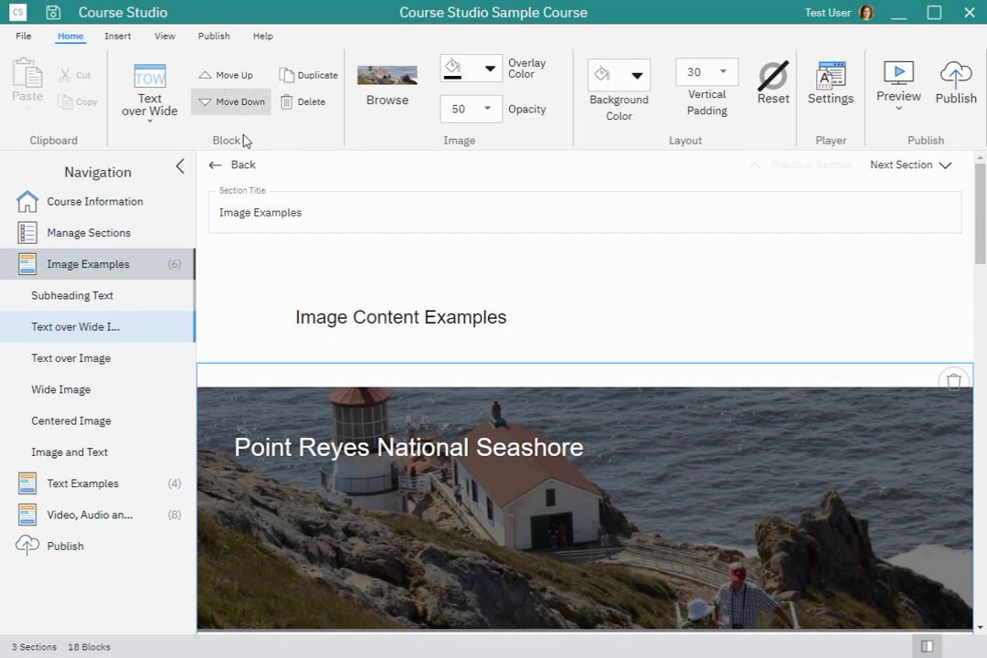
scroll(390, 416, "down", 4)
scroll(383, 215, "up", 4)
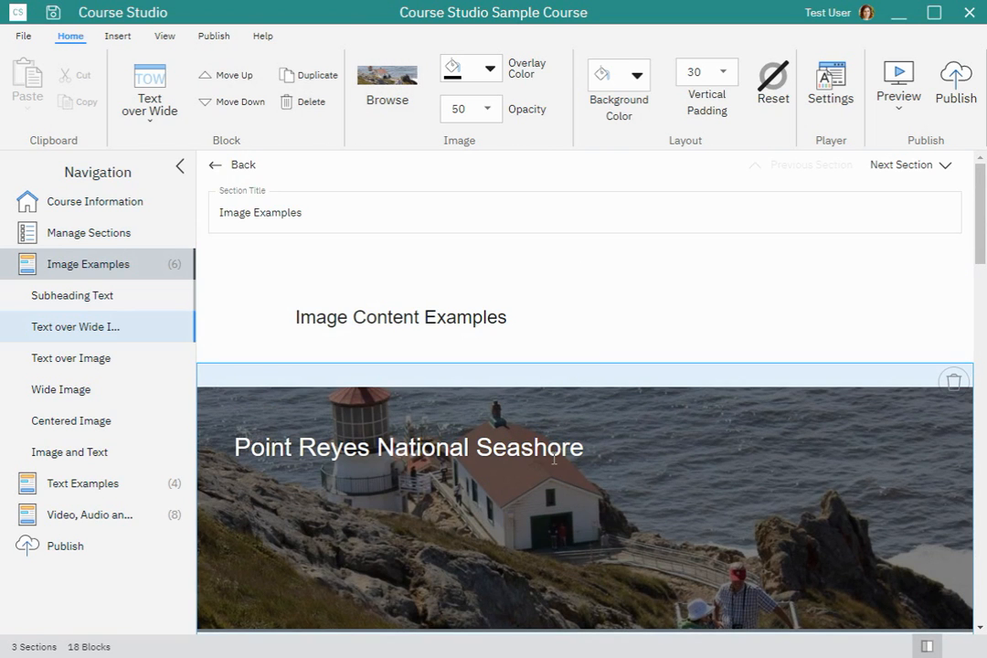
left_click(391, 89)
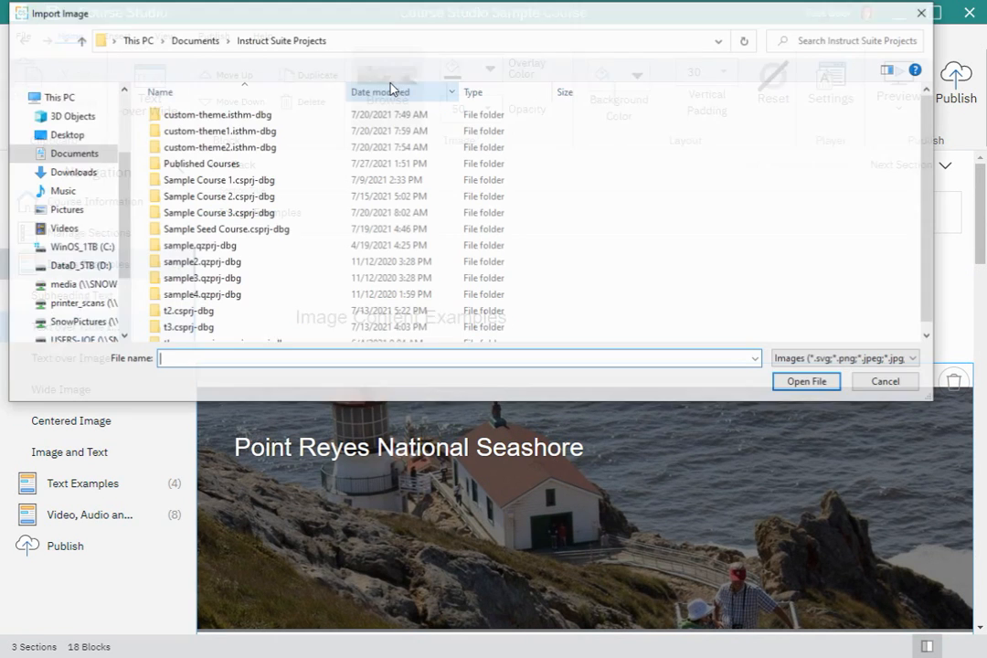
left_click(877, 384)
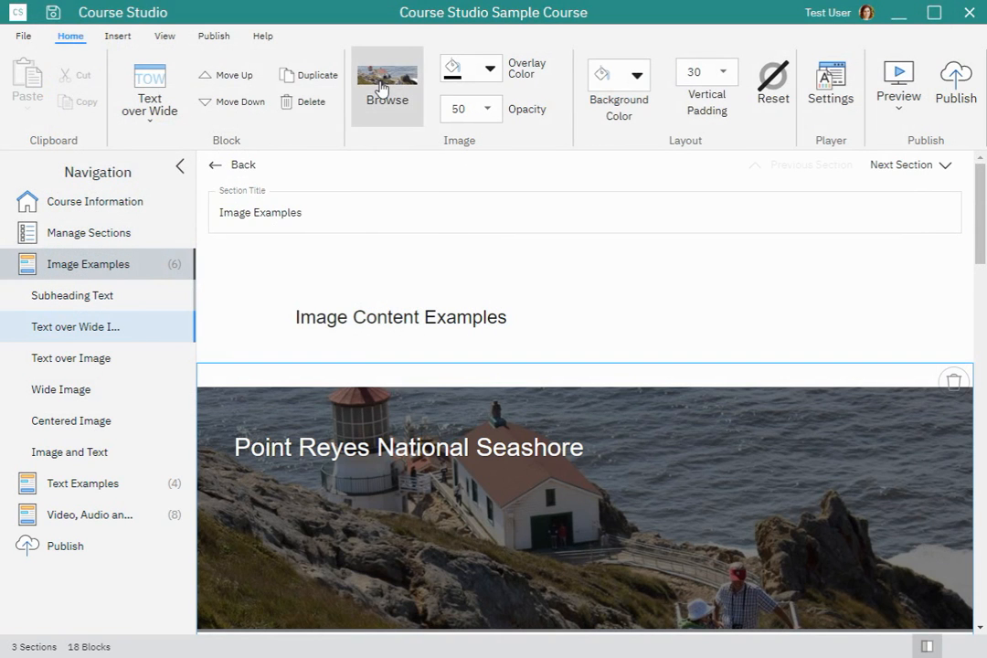
Try green, light cyan and blue overlay colors on the Point Reyes National Seashore image, and cancel the color change
left_click(490, 69)
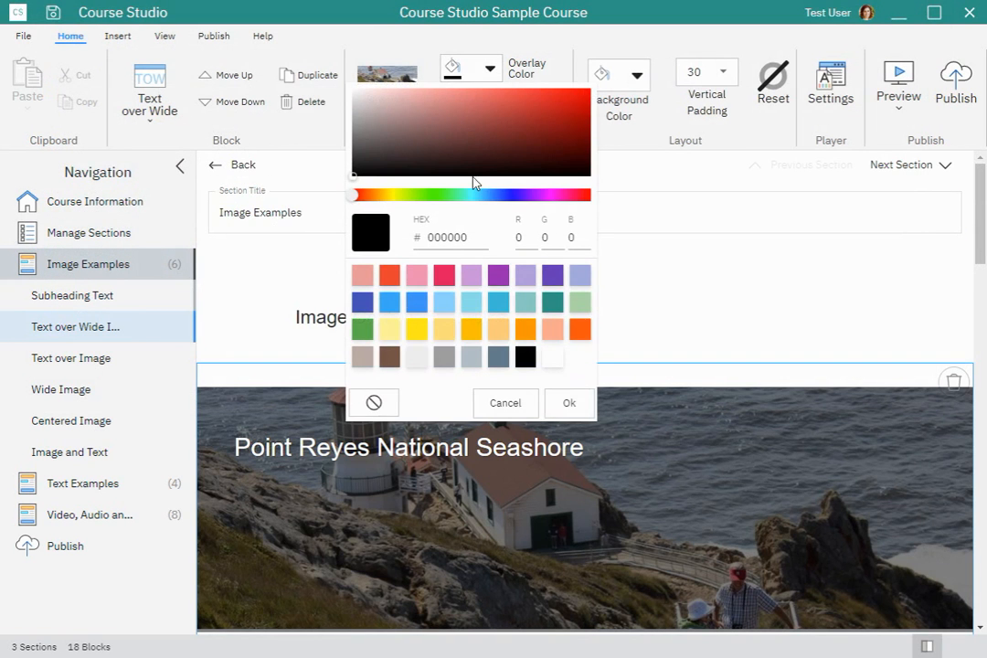
left_click_drag(475, 195, 454, 195)
left_click(566, 95)
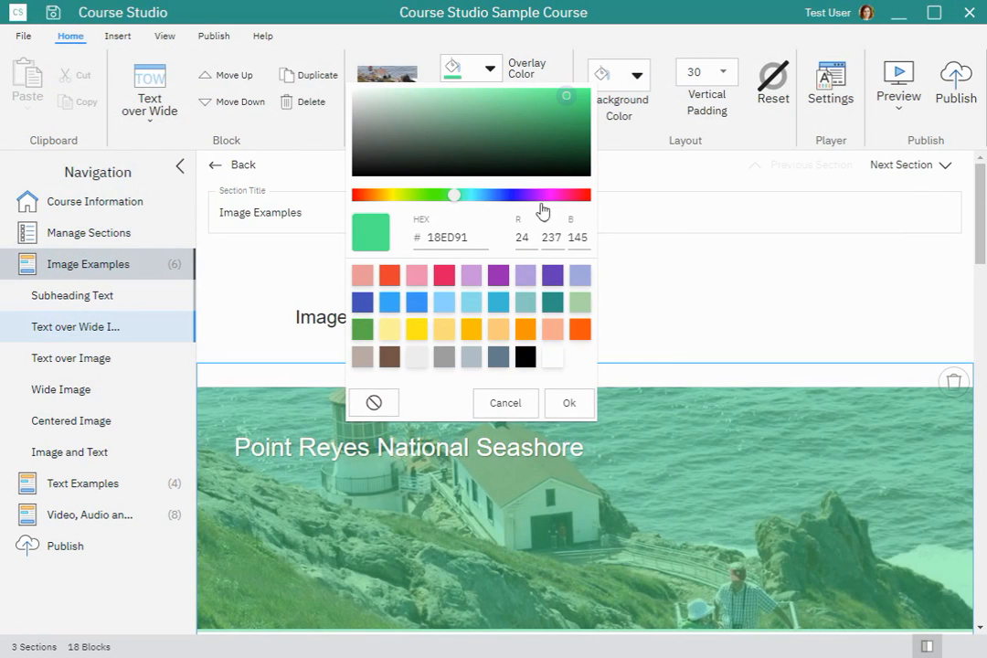
left_click(456, 98)
left_click(470, 302)
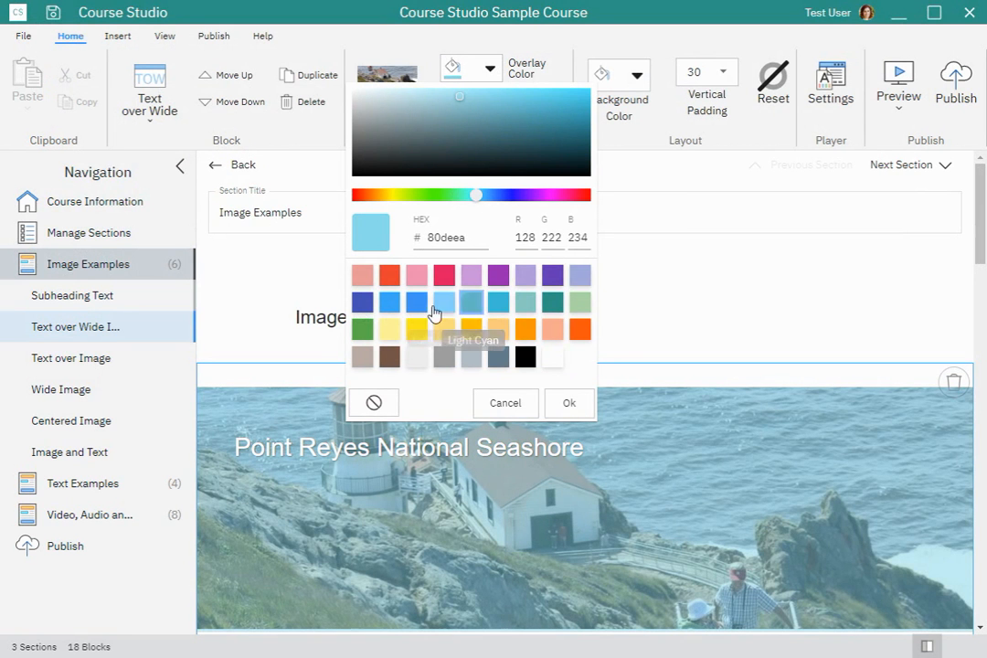
left_click(416, 309)
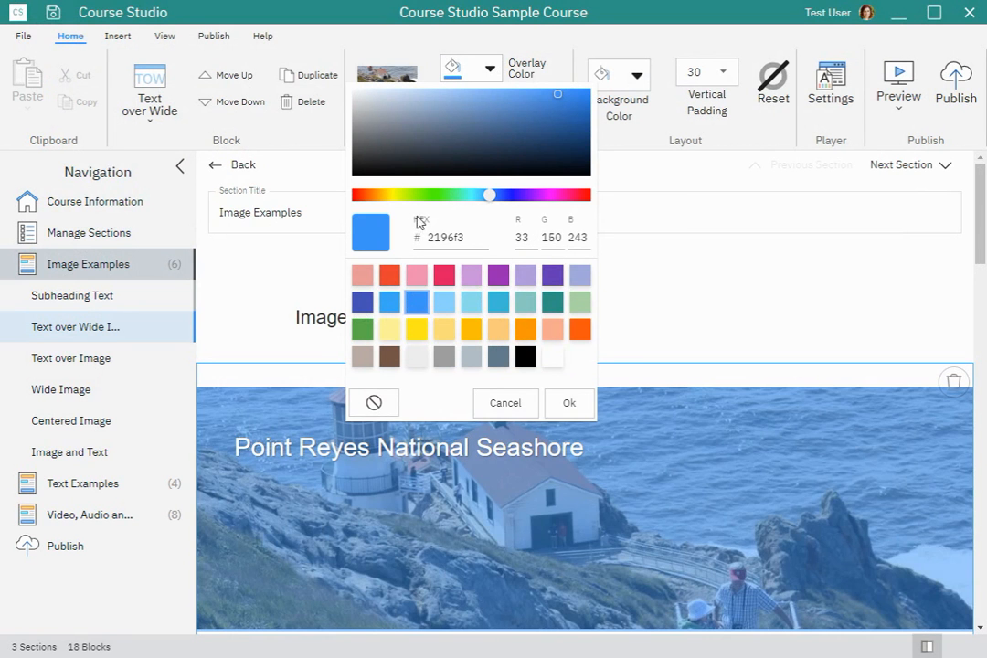
left_click(506, 407)
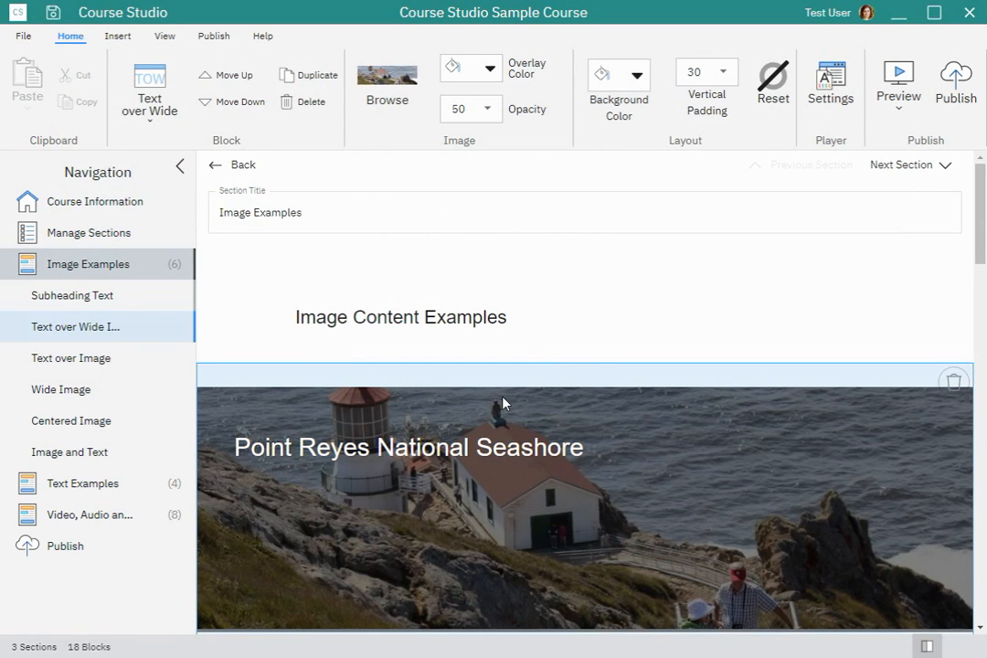
Color the word "Seashore" orange in the Point Reyes National Seashore text over the wide image
left_click(482, 450)
double_click(482, 451)
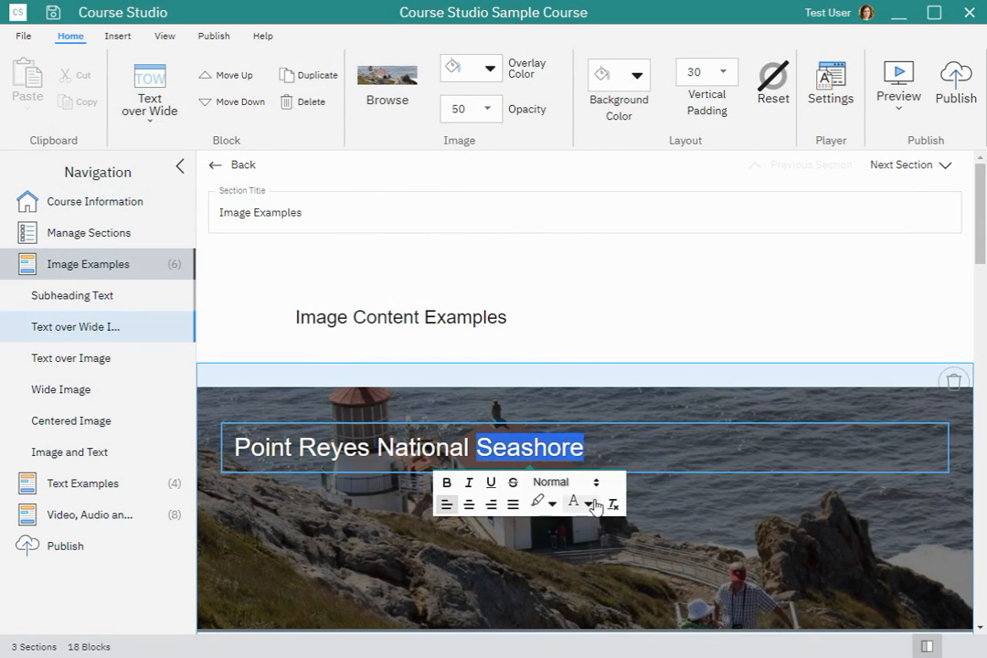
left_click(587, 505)
left_click(553, 430)
left_click(673, 477)
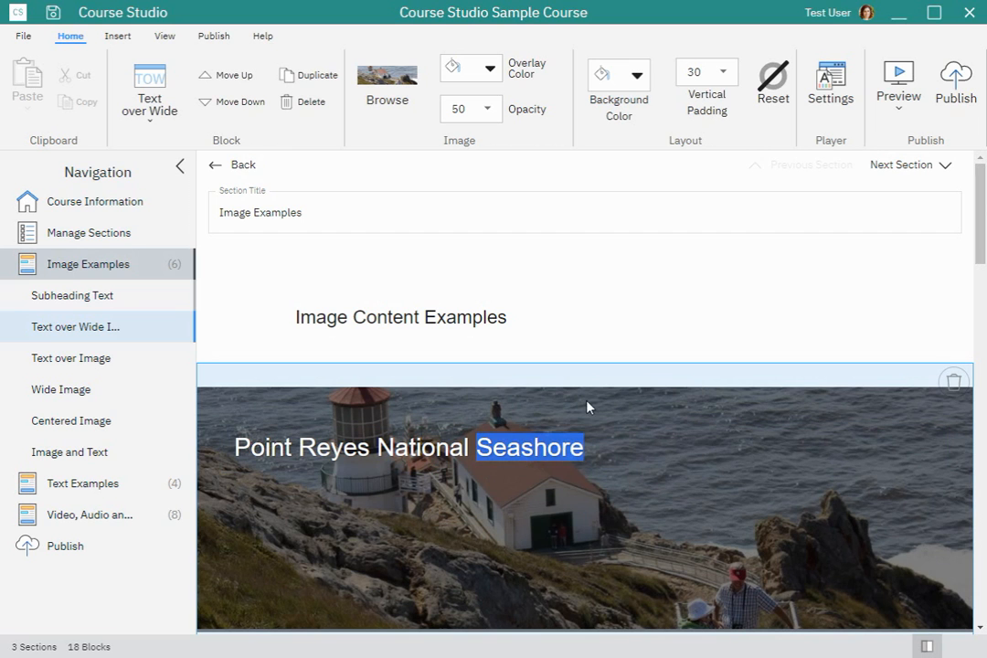
left_click(436, 447)
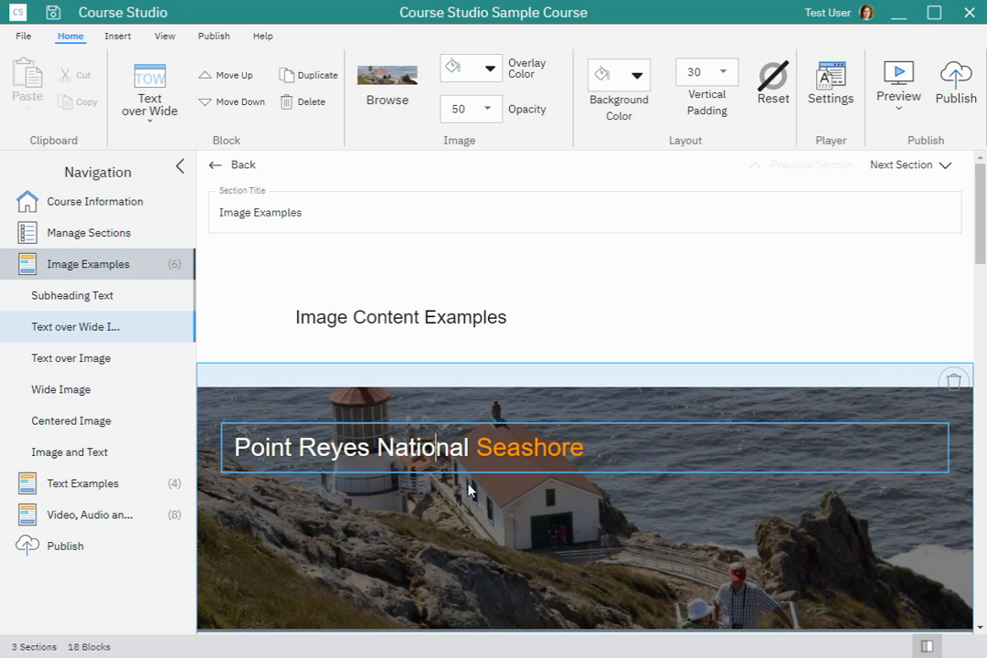
Examine the California National Park Text over Image block and the sunset Wide Image block, including their available settings
scroll(443, 490, "down", 3)
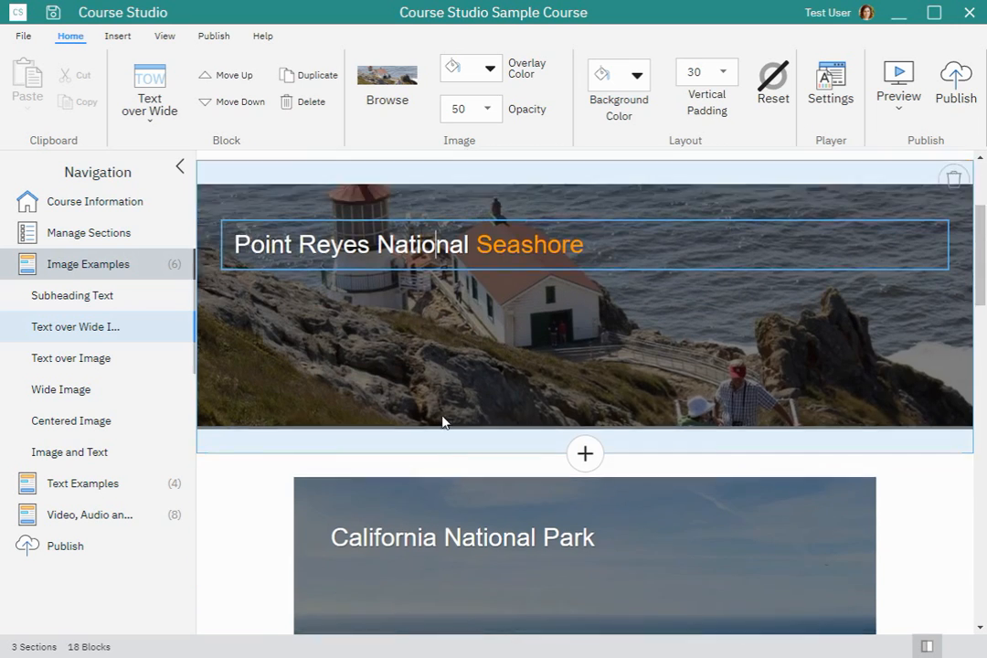
scroll(442, 421, "down", 3)
left_click(254, 402)
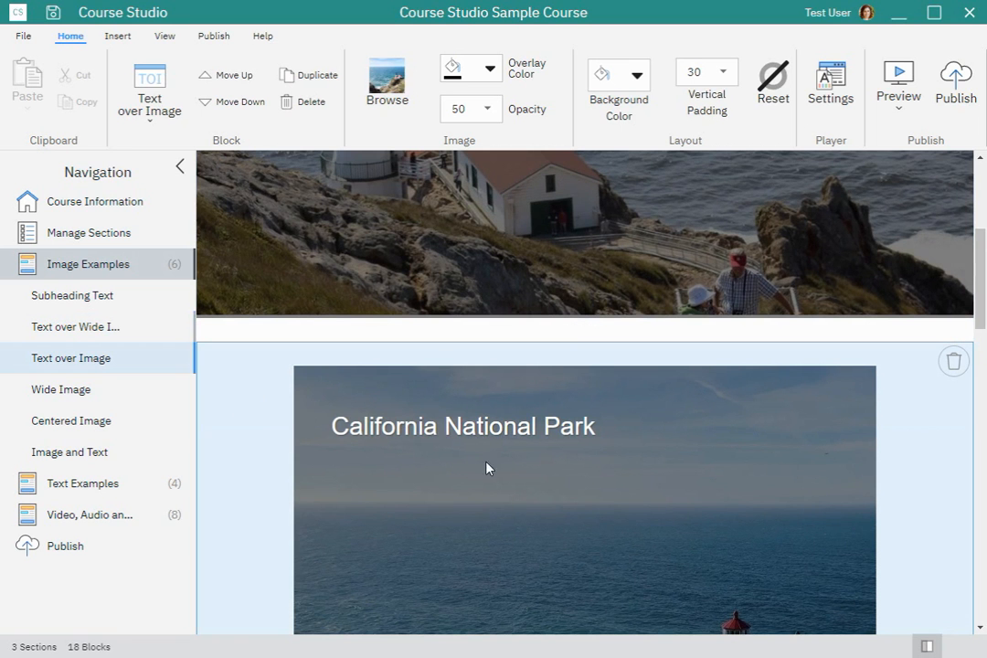
scroll(704, 454, "down", 5)
scroll(704, 454, "up", 6)
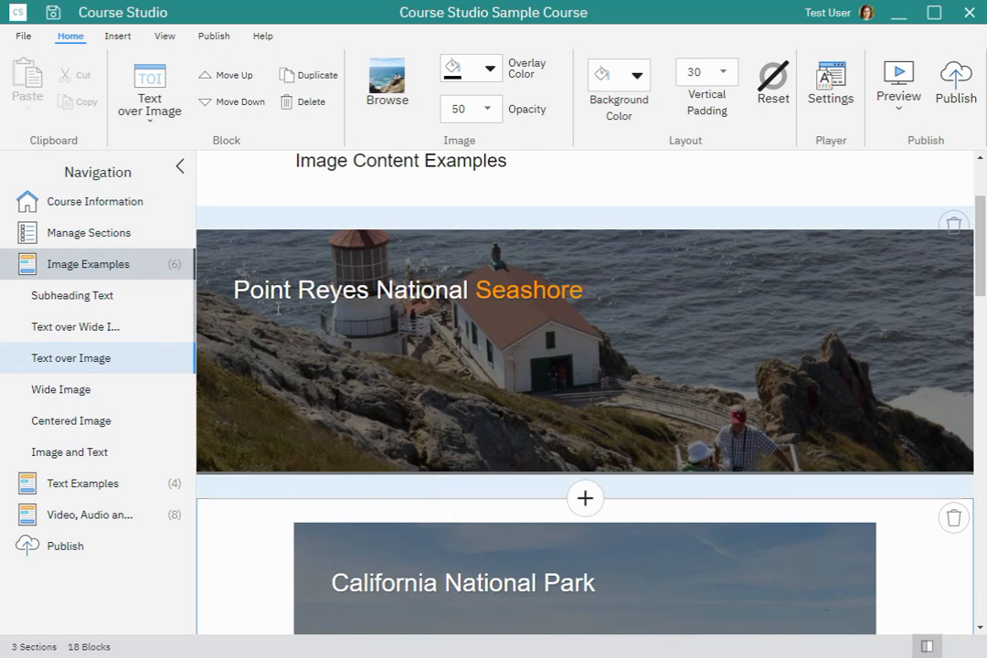
scroll(427, 449, "down", 15)
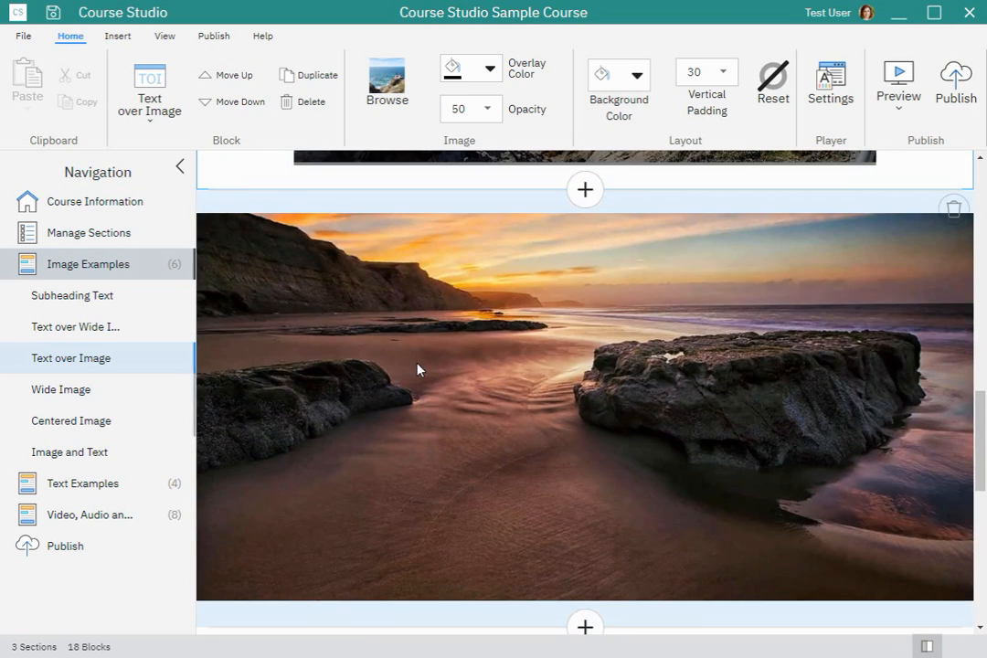
left_click(417, 369)
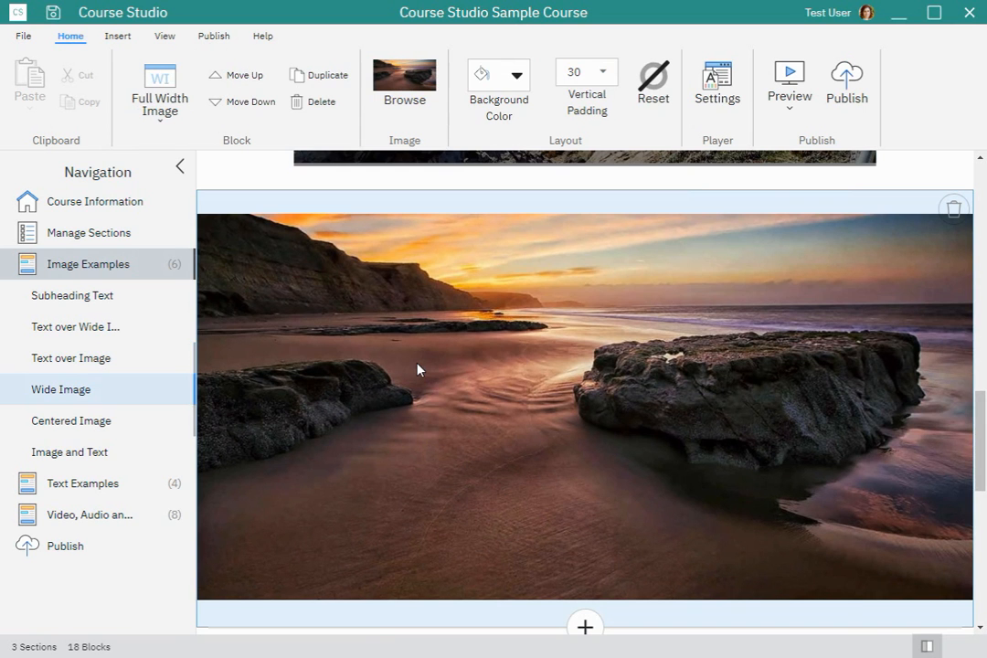
scroll(418, 369, "down", 3)
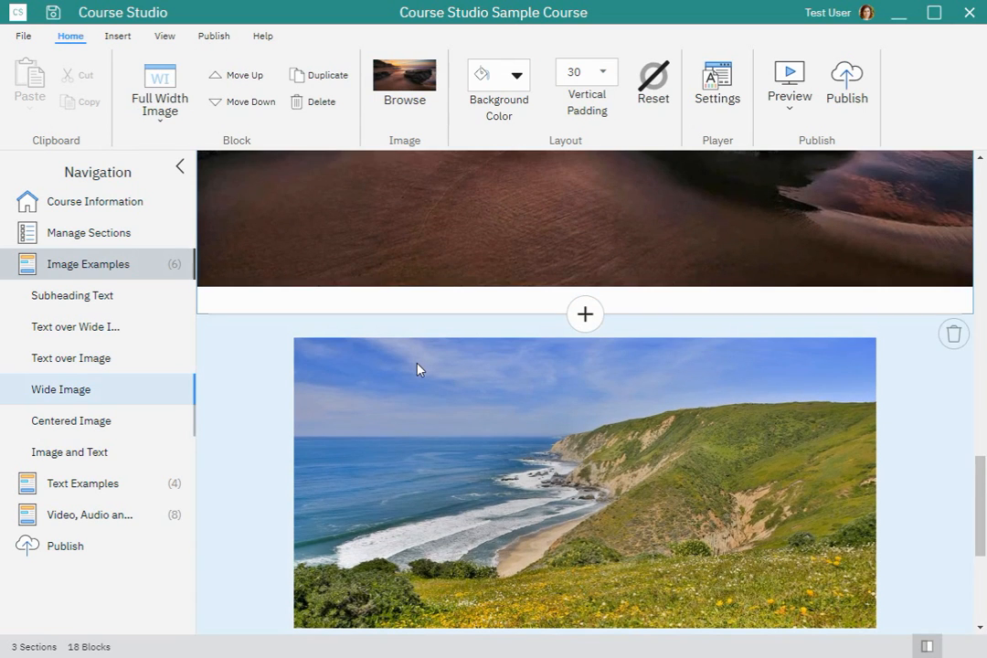
scroll(417, 369, "down", 2)
Switch the green coastline's Centered Image block to Wide Image, to Image and Text, and back to Centered Image
left_click(418, 369)
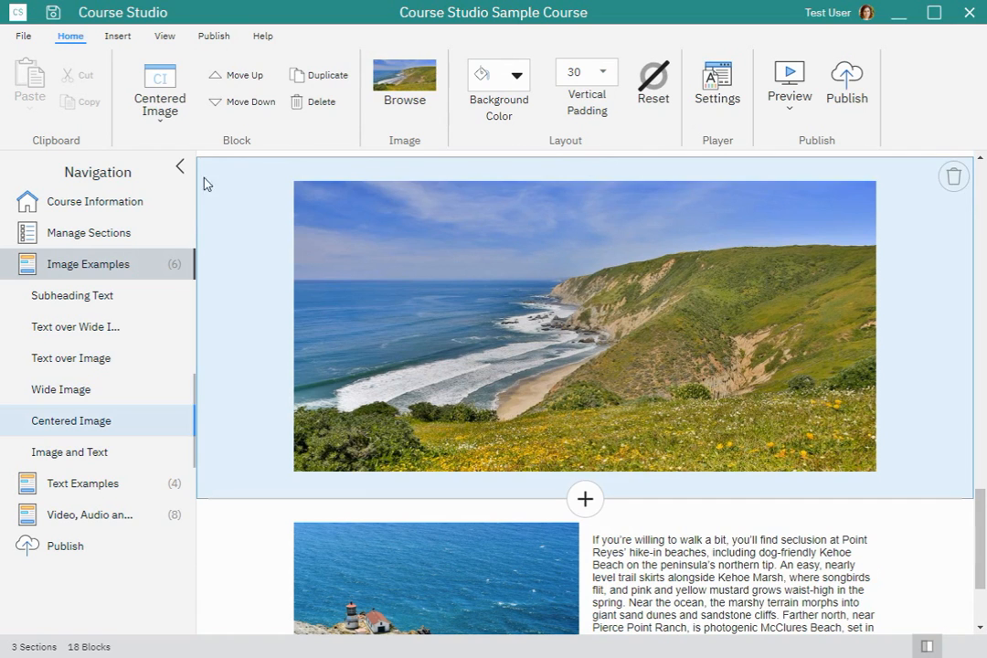
left_click(170, 129)
left_click(184, 211)
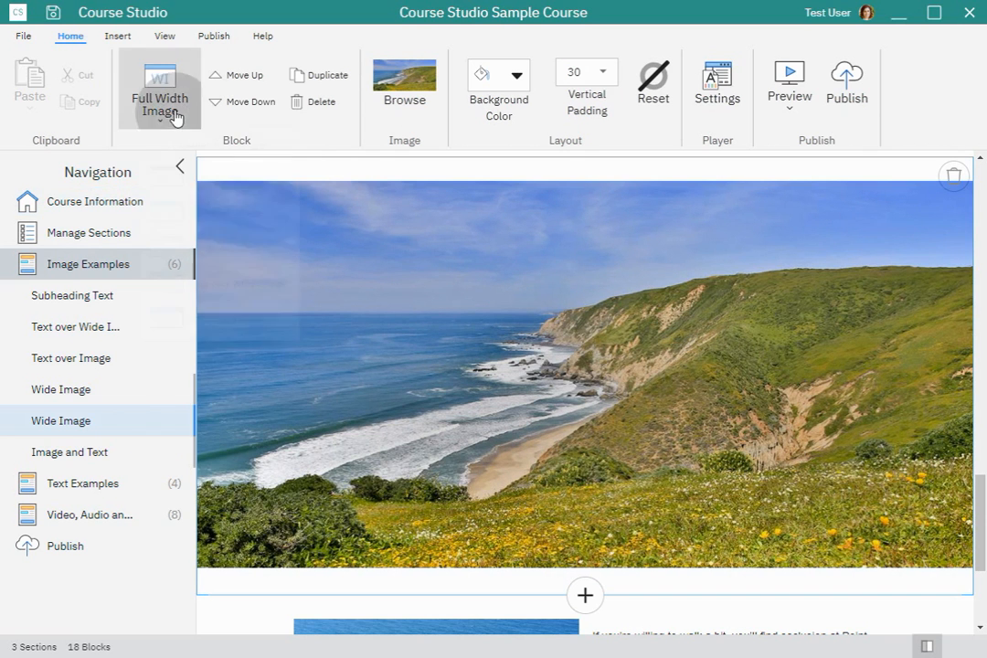
left_click(173, 111)
left_click(223, 325)
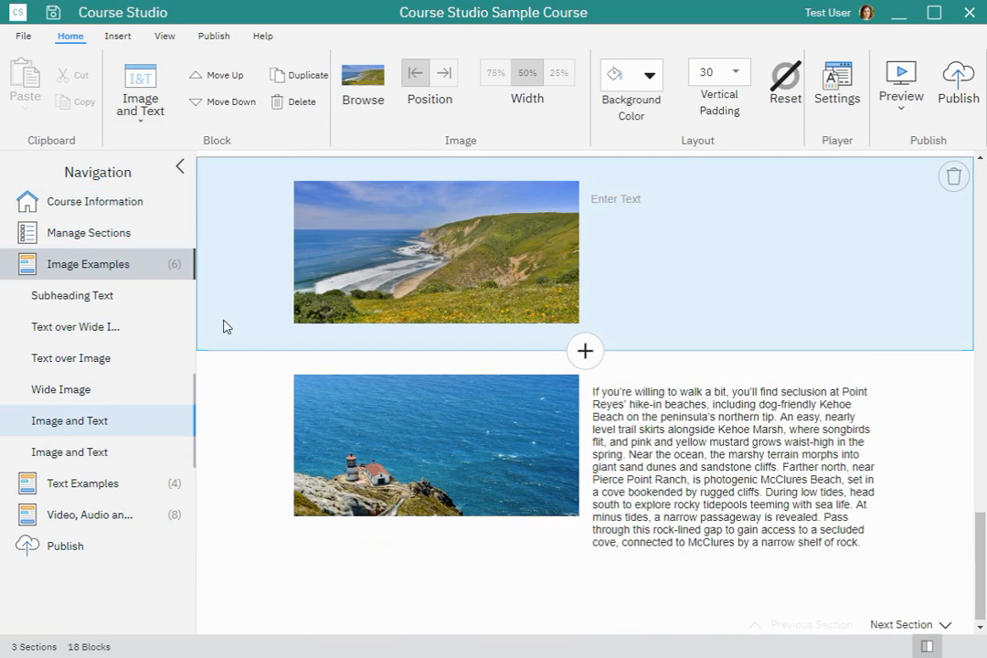
left_click(144, 102)
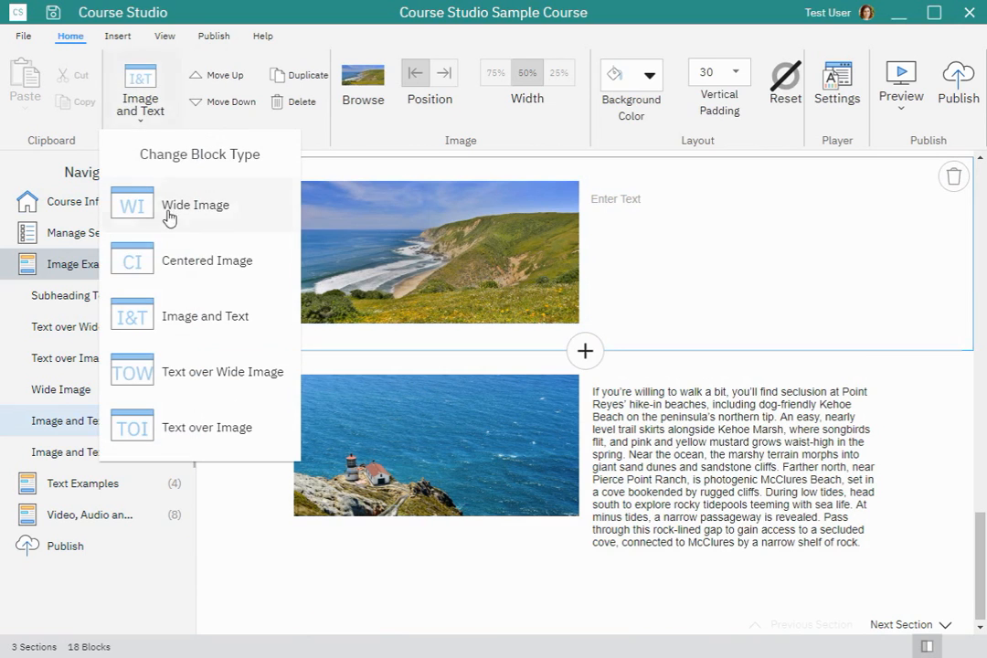
left_click(183, 263)
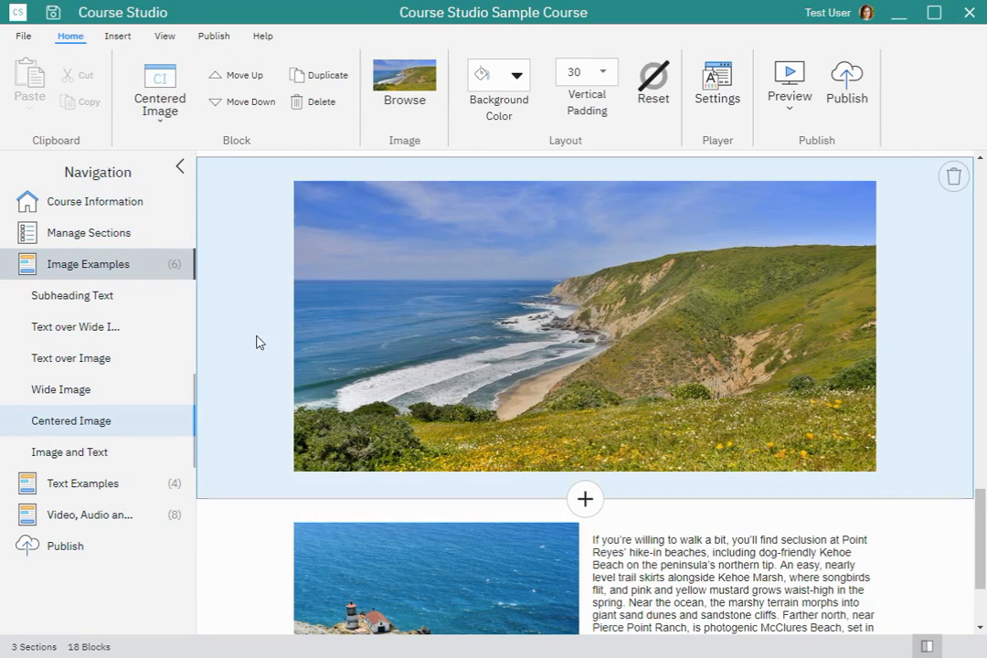
In the Image and Text block, move the lighthouse image to the right of the text and back to the left
scroll(314, 385, "up", 5)
scroll(314, 384, "down", 6)
left_click(672, 406)
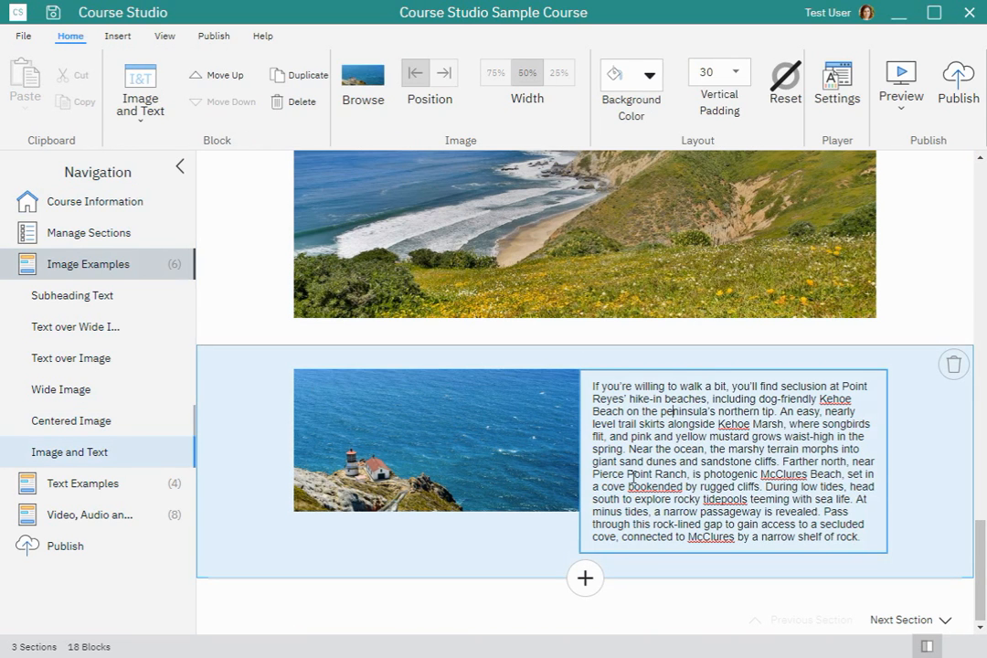
left_click(443, 75)
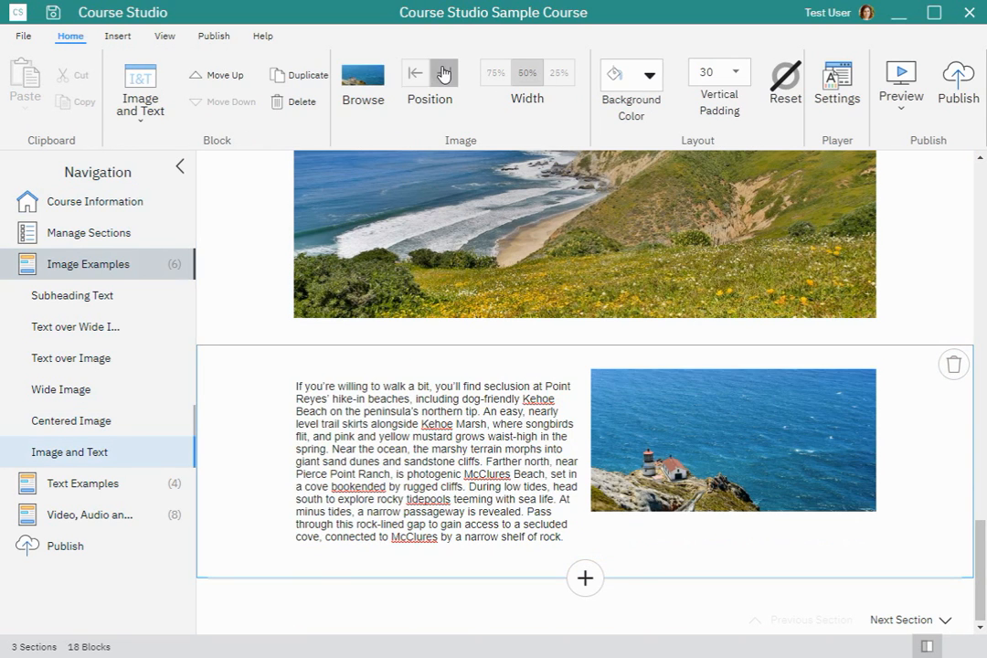
left_click(415, 73)
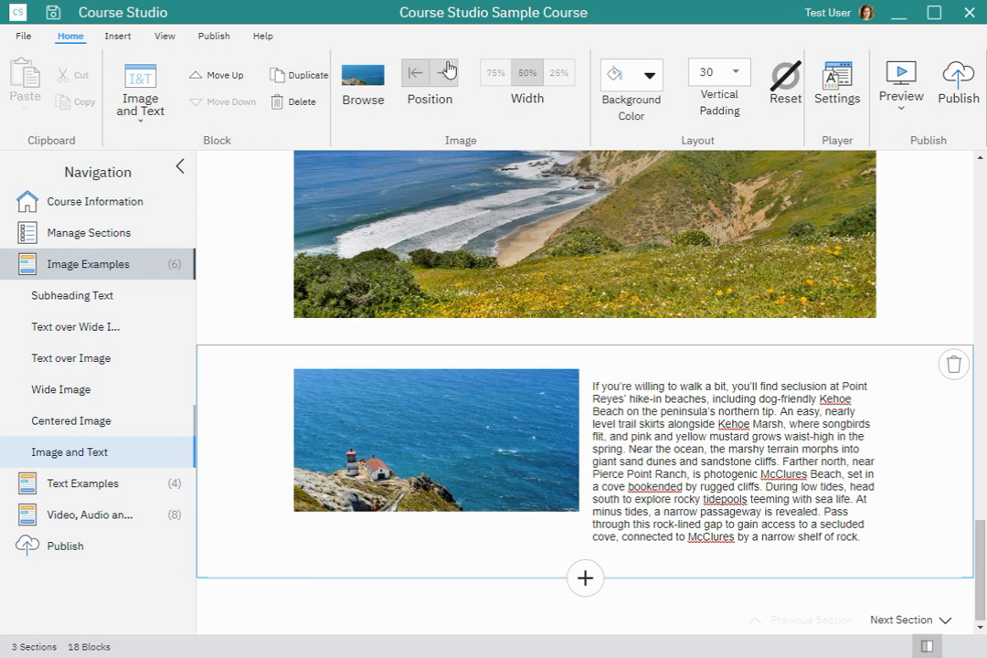
Try the 75%, 50% and 25% widths for the lighthouse image in the Image and Text block, and return it to 50%
left_click(493, 75)
left_click(527, 79)
left_click(559, 78)
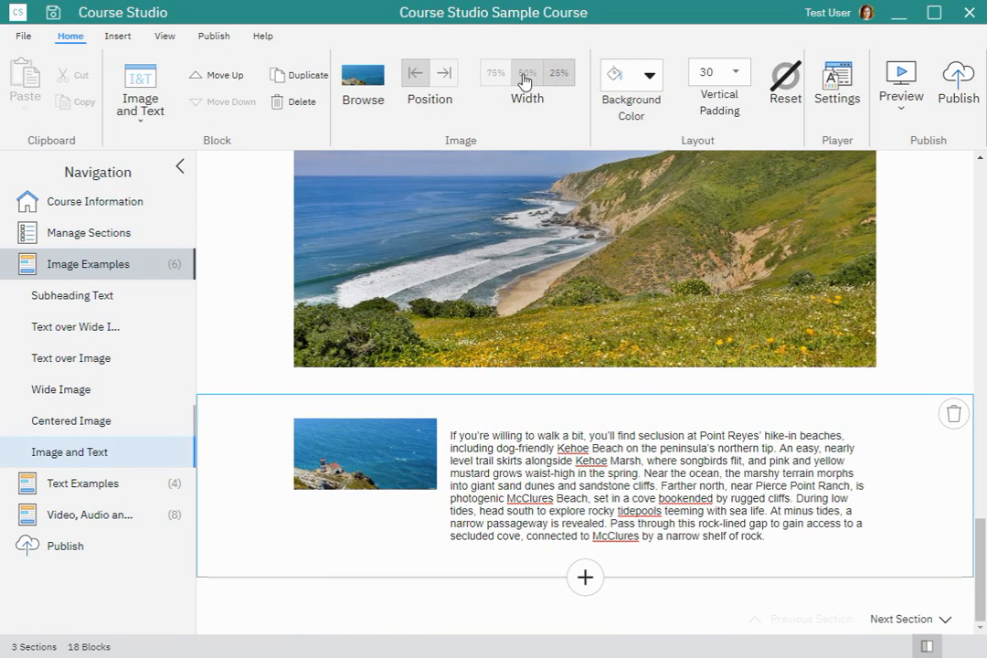
left_click(525, 79)
left_click(501, 77)
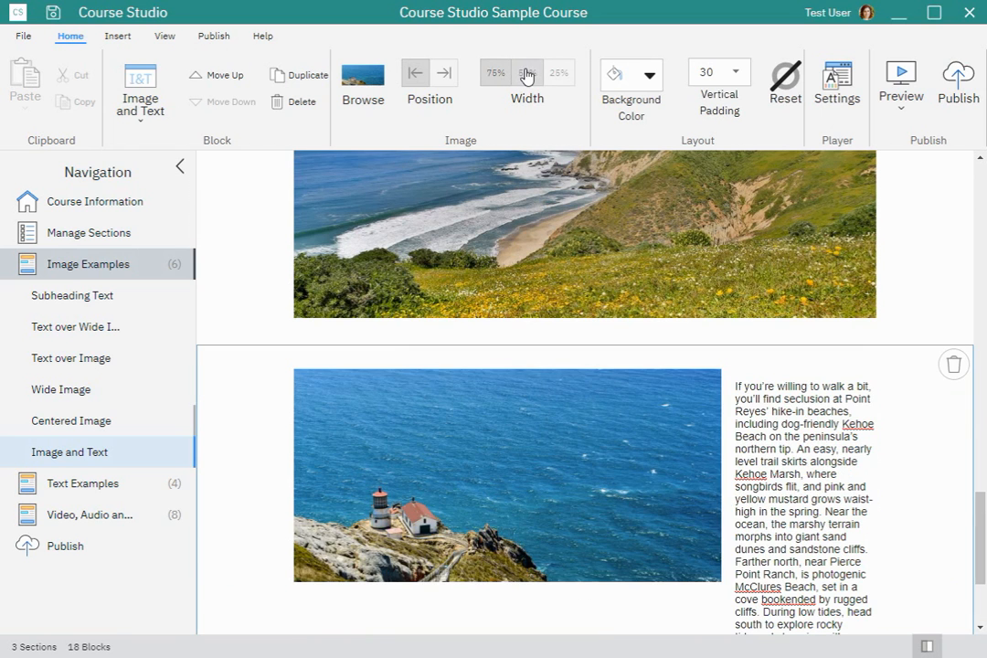
left_click(526, 76)
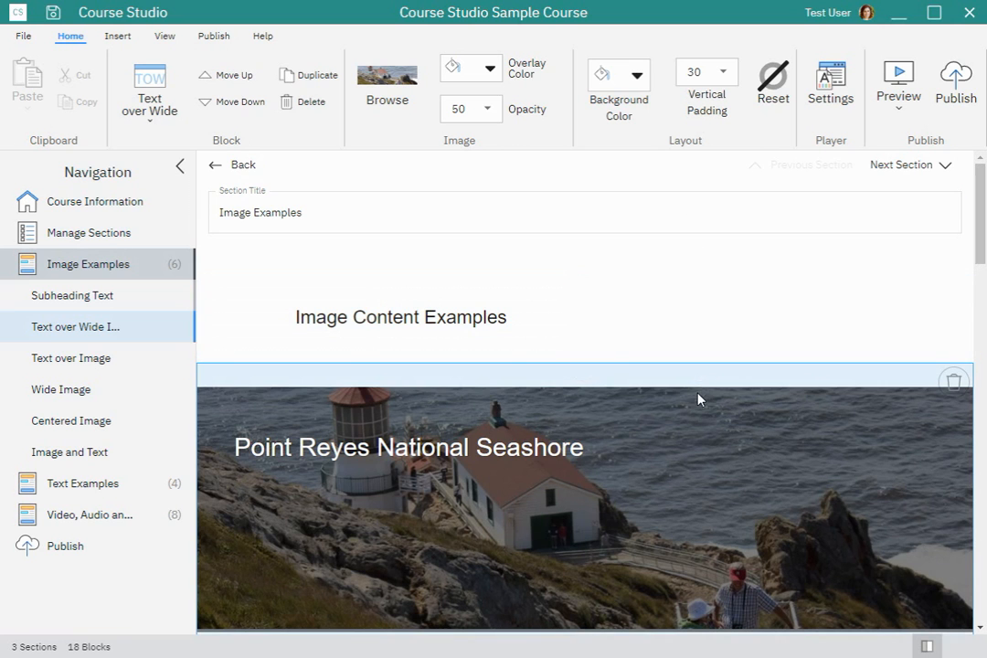
Preview pink, purple and green backgrounds for the Point Reyes Text over Wide Image block, and discard the color change
left_click(642, 82)
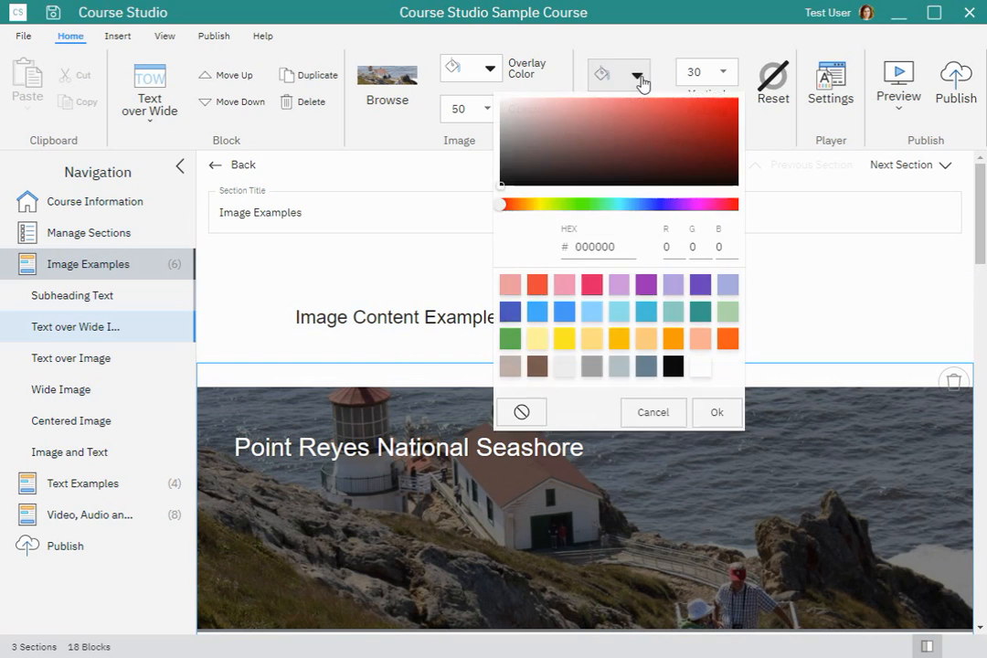
left_click(561, 288)
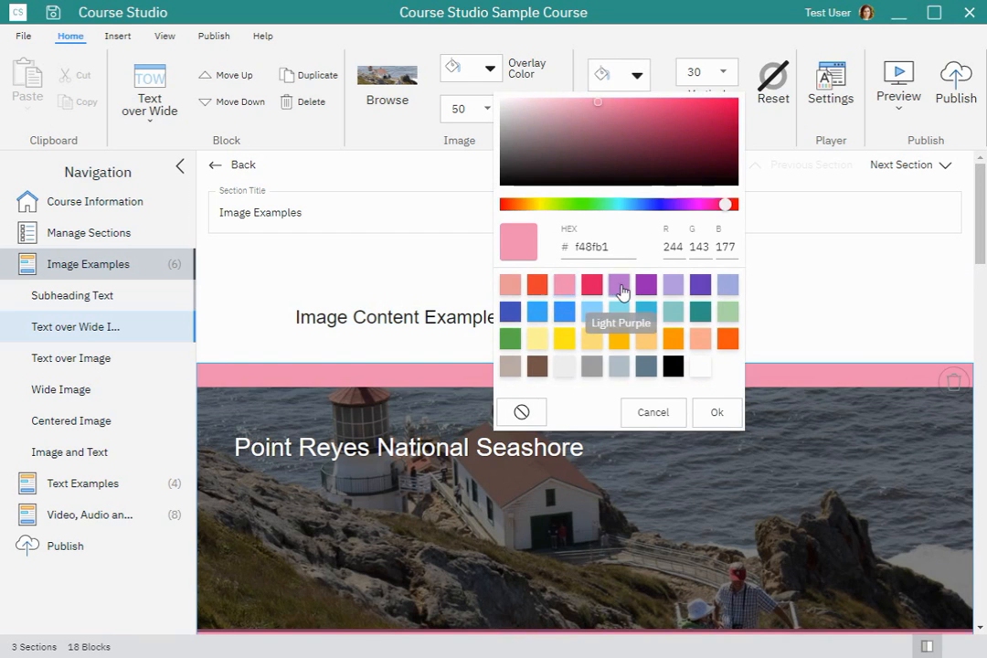
left_click(621, 286)
left_click(673, 288)
left_click(517, 338)
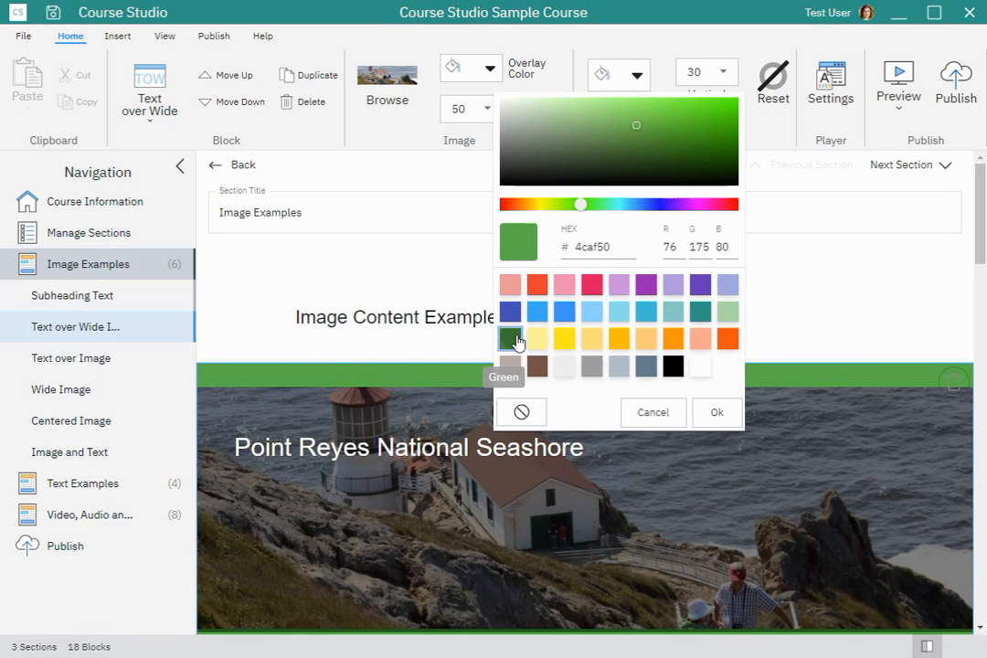
left_click(661, 413)
Give the Image Content Examples subheading block a light golden-yellow background and a vertical padding of 60
left_click(712, 321)
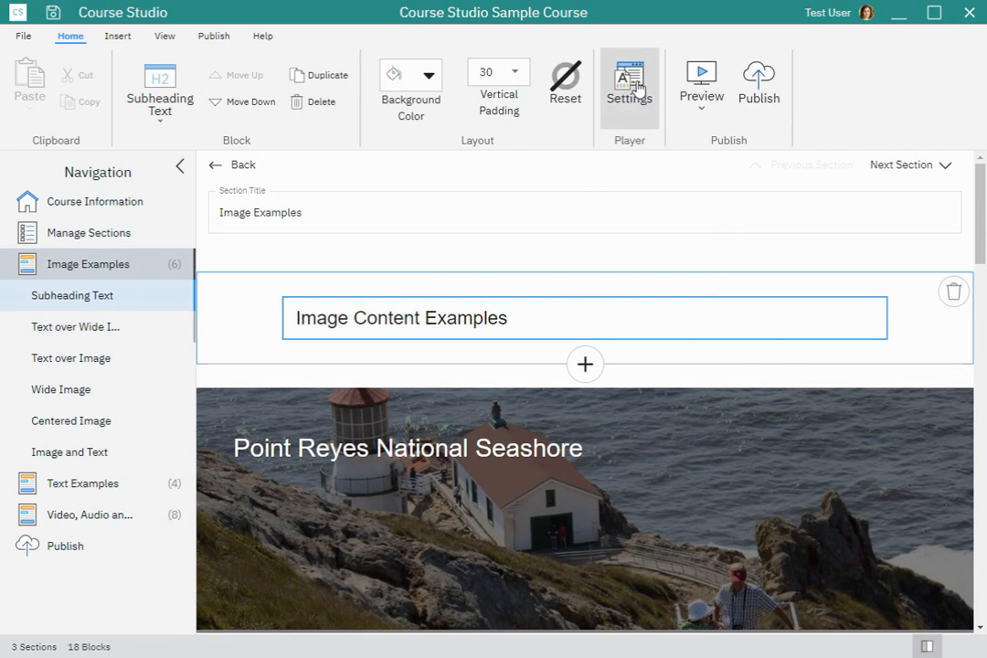
left_click(411, 91)
left_click(410, 290)
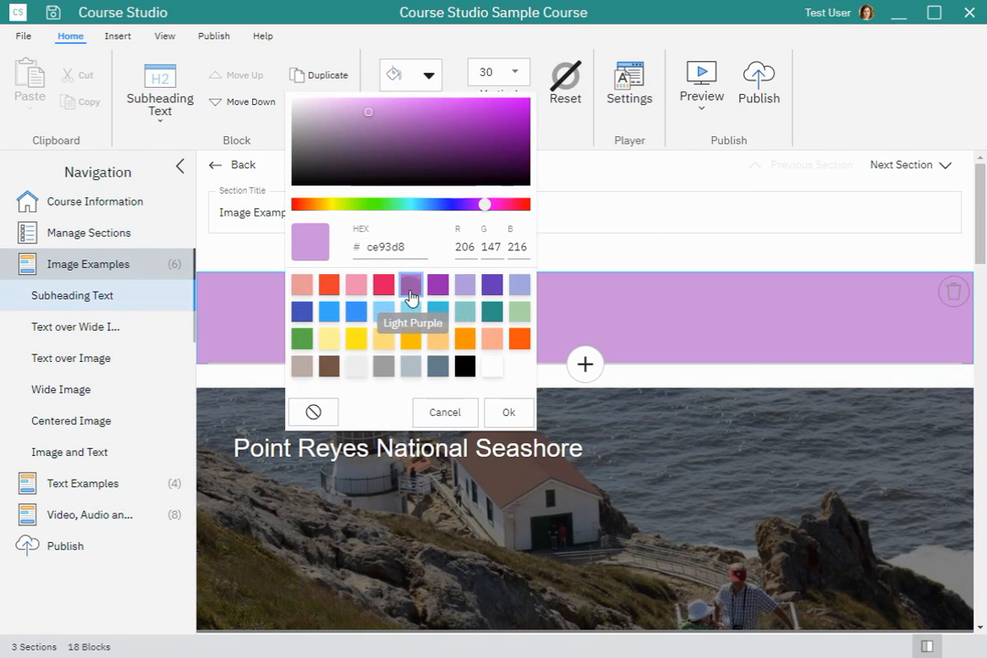
left_click(408, 342)
left_click(387, 344)
left_click(510, 413)
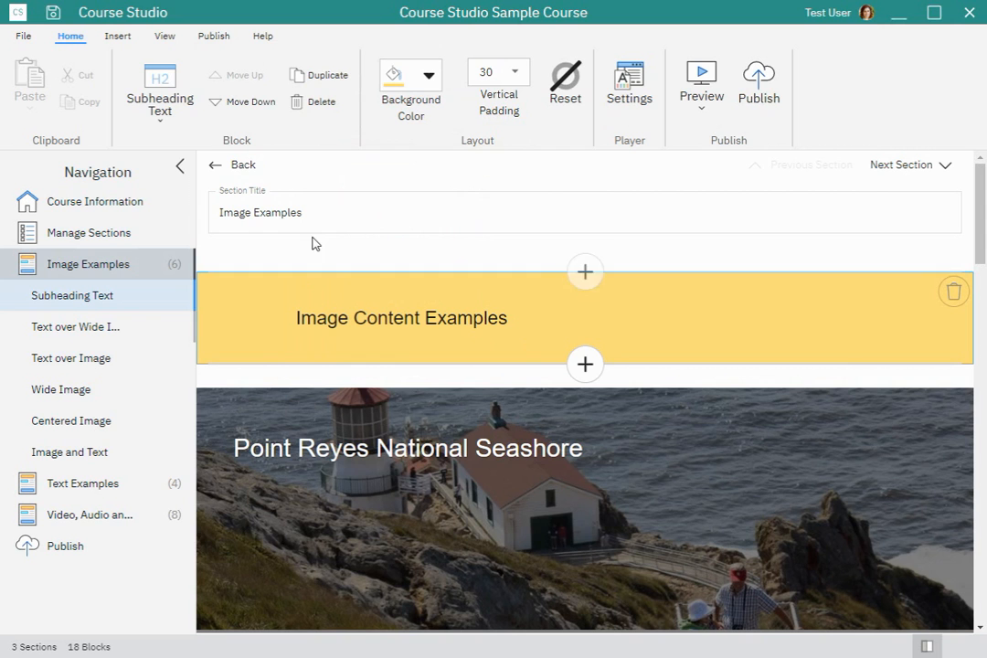
left_click(515, 75)
left_click(502, 218)
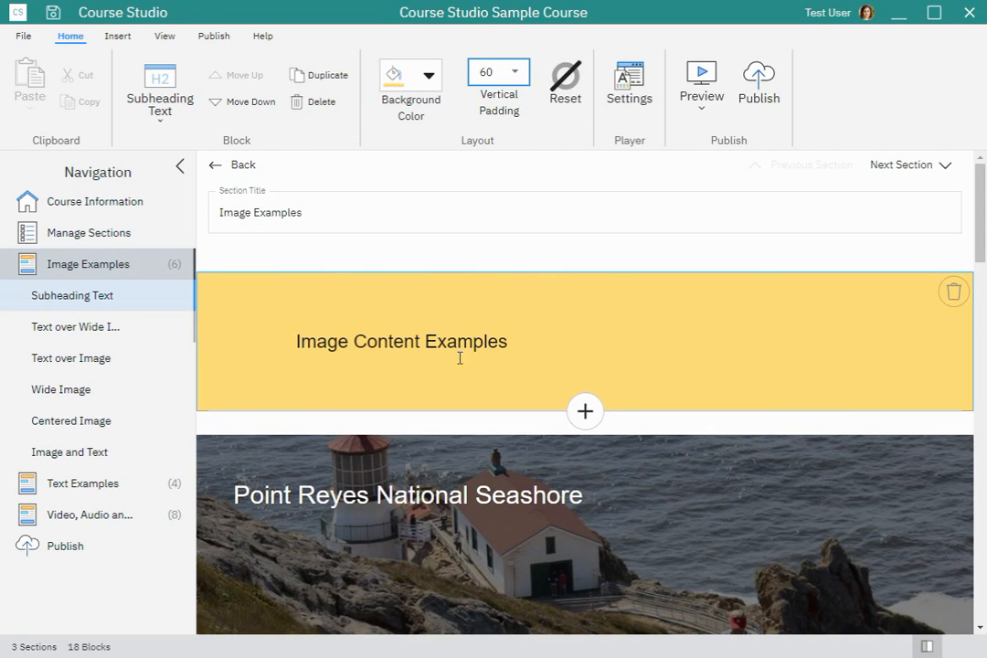
Try a vertical padding of 0 on the Point Reyes Text over Wide Image block, and set it to 90
left_click(458, 463)
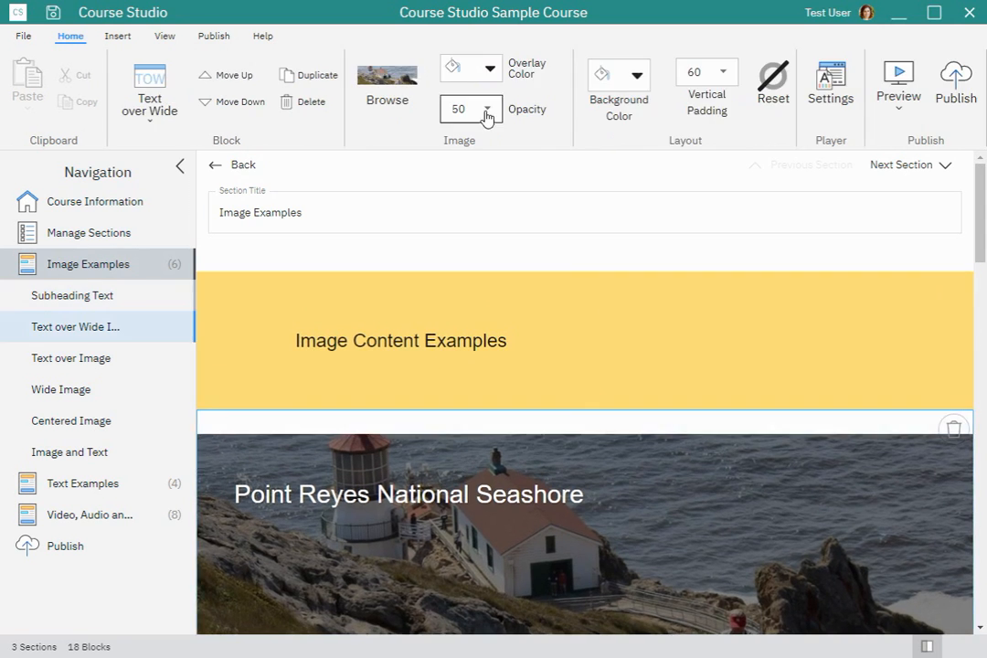
left_click(705, 73)
left_click(697, 135)
left_click(703, 71)
left_click(722, 72)
left_click(722, 72)
left_click(708, 108)
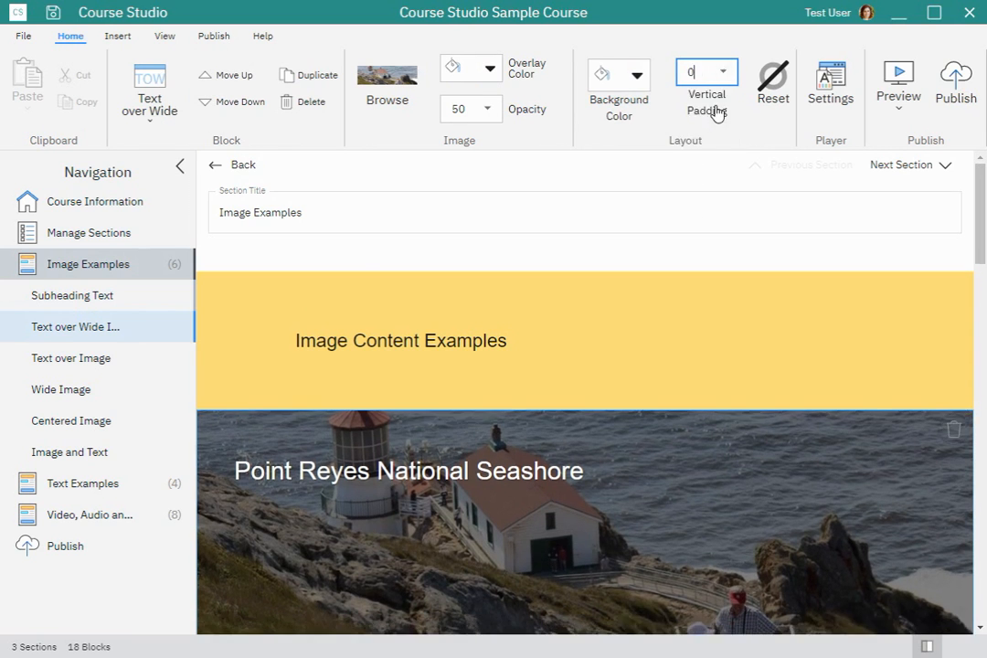
left_click(702, 74)
left_click(698, 239)
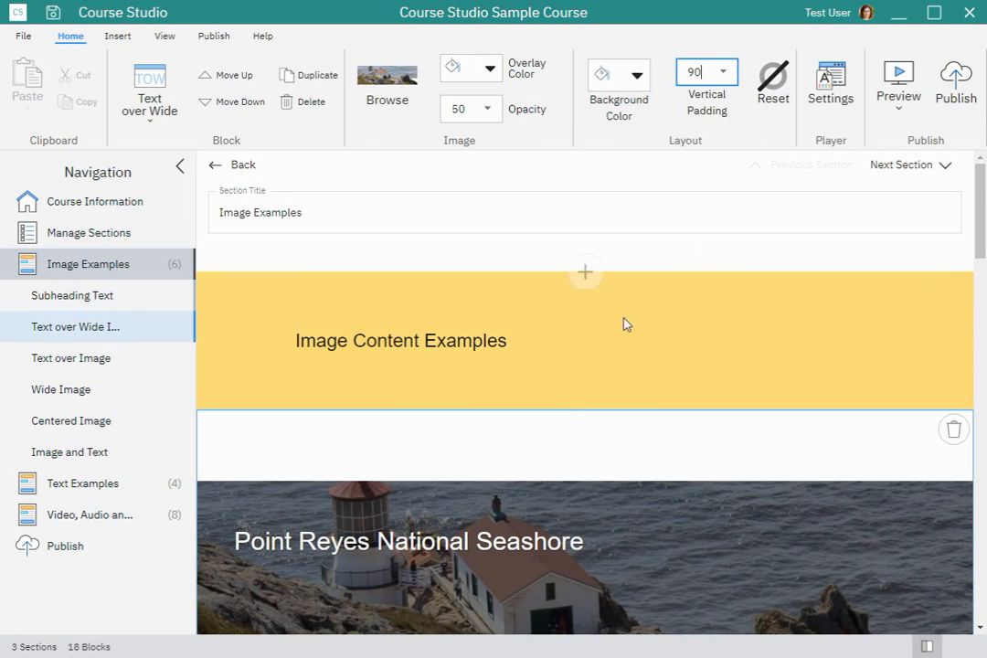
Reset the layout settings of the Text over Wide Image block and the Image Content Examples subheading block
left_click(678, 493)
left_click(767, 84)
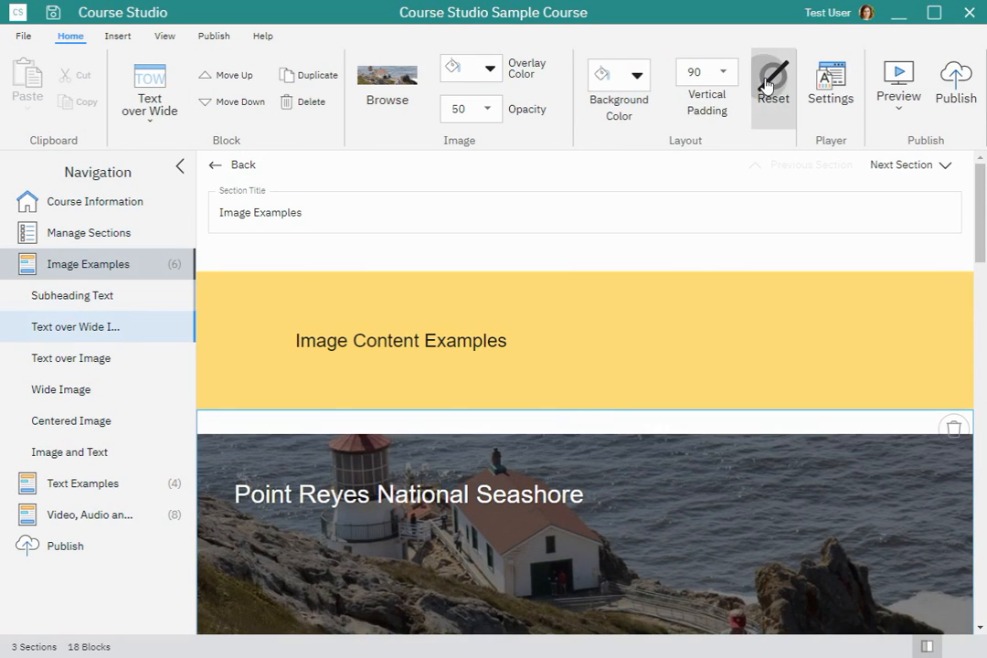
left_click(659, 323)
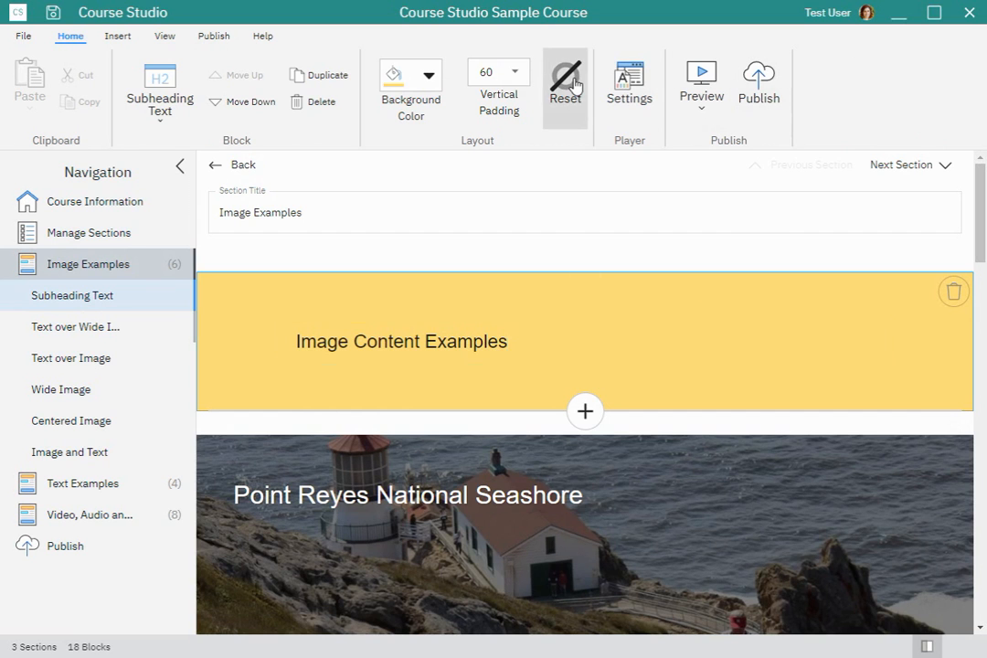
left_click(571, 84)
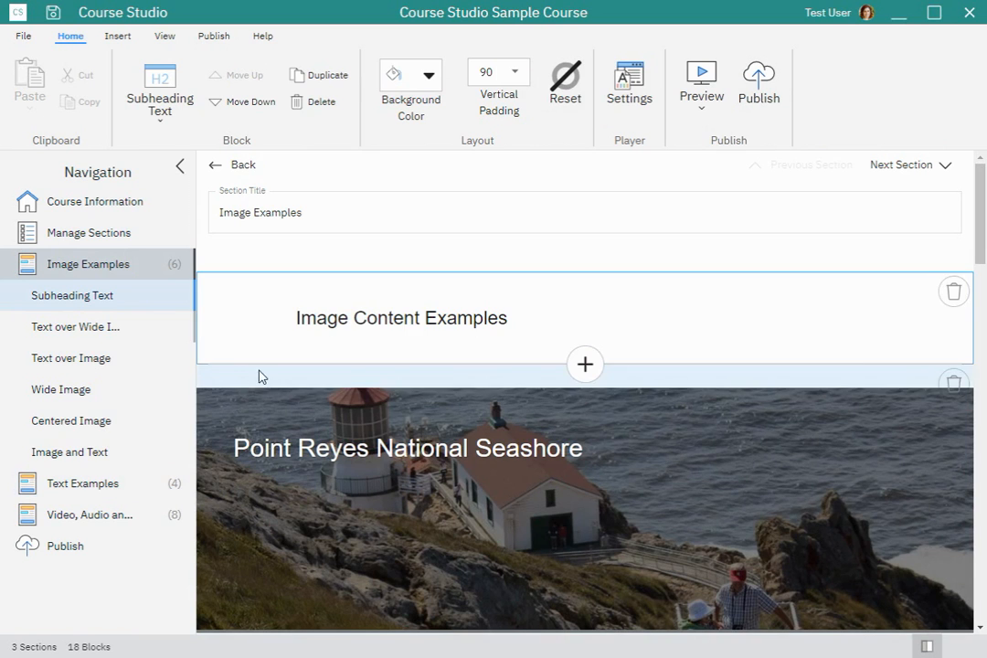
Open the Text Examples section and examine the content block types that can be added above its subheading, adding none
left_click(78, 483)
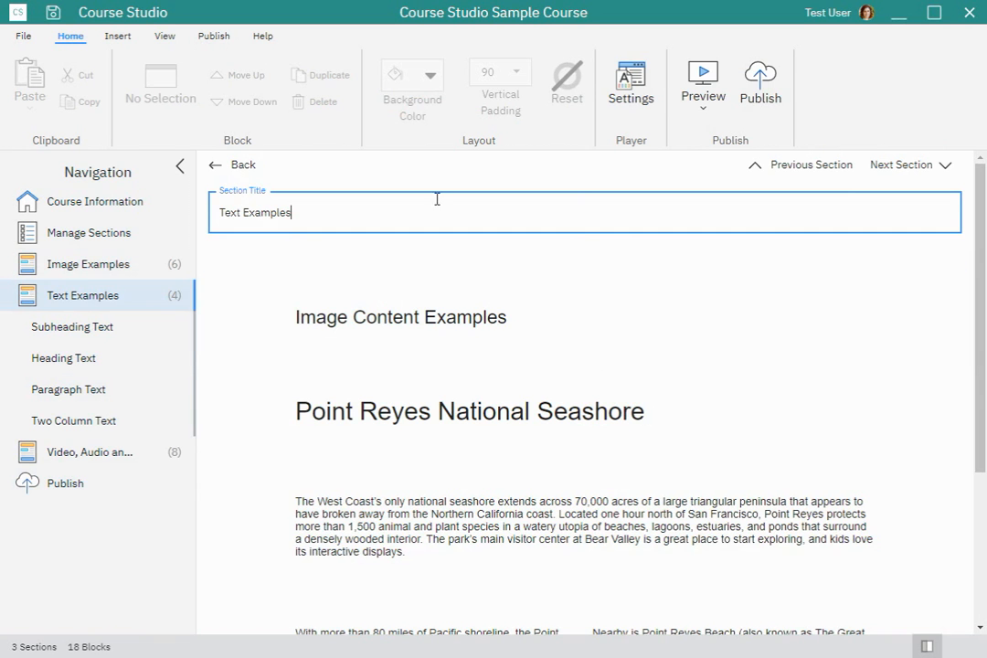
left_click(482, 284)
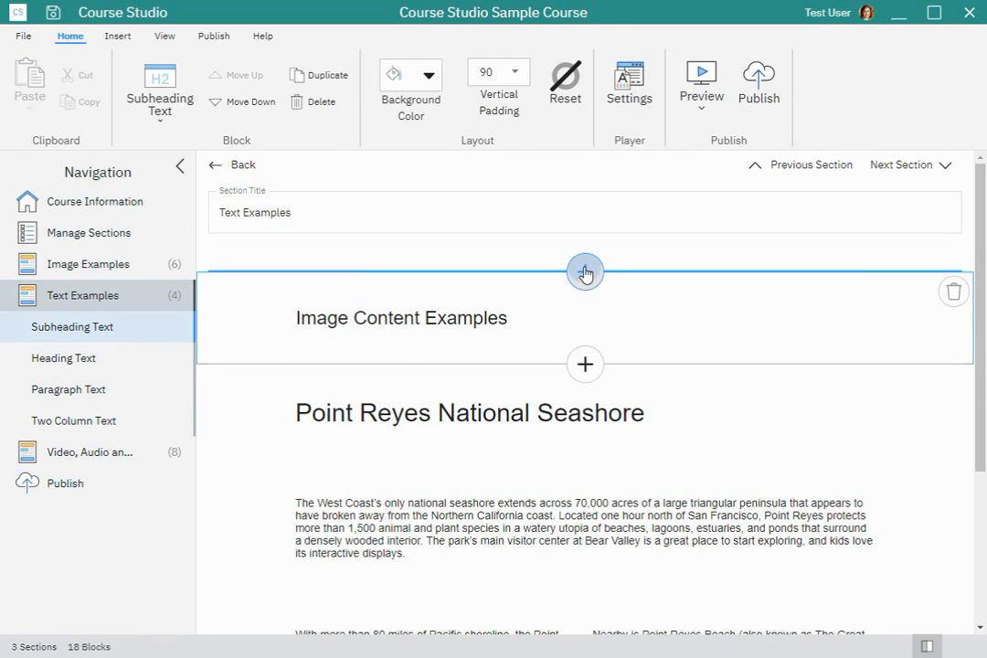
left_click(584, 272)
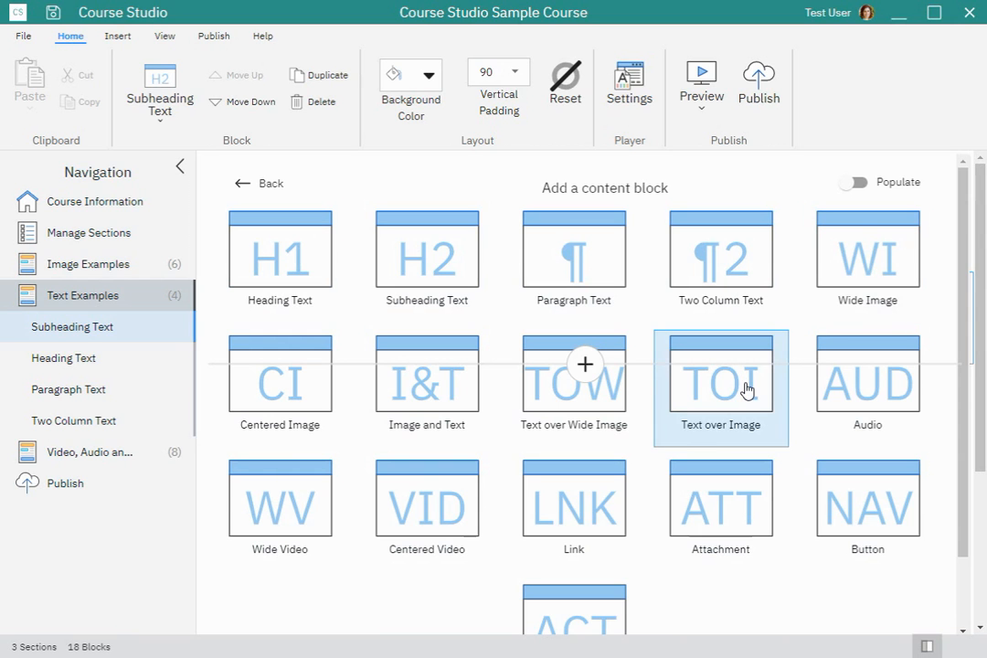
left_click(262, 185)
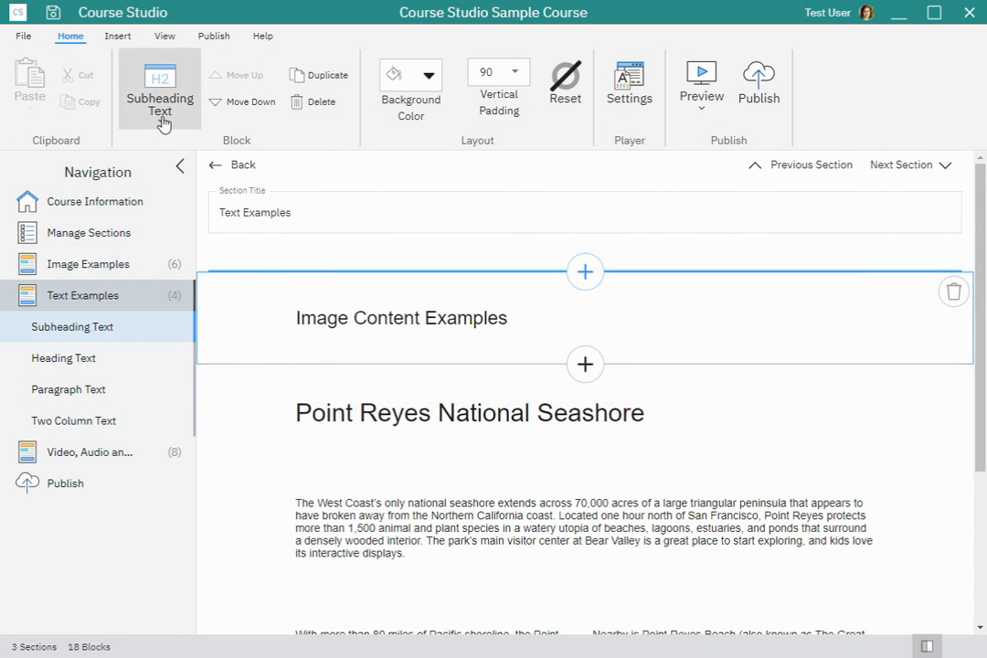
Switch the first text block of the Text Examples section to Paragraph Text and on to Heading Text
left_click(161, 118)
left_click(223, 317)
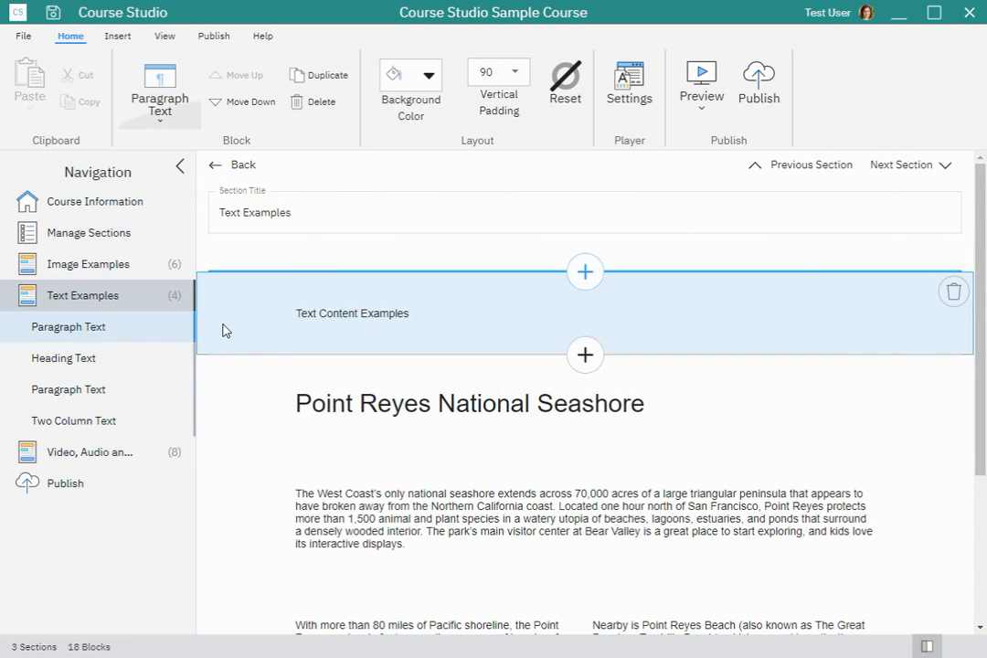
left_click(161, 108)
left_click(182, 199)
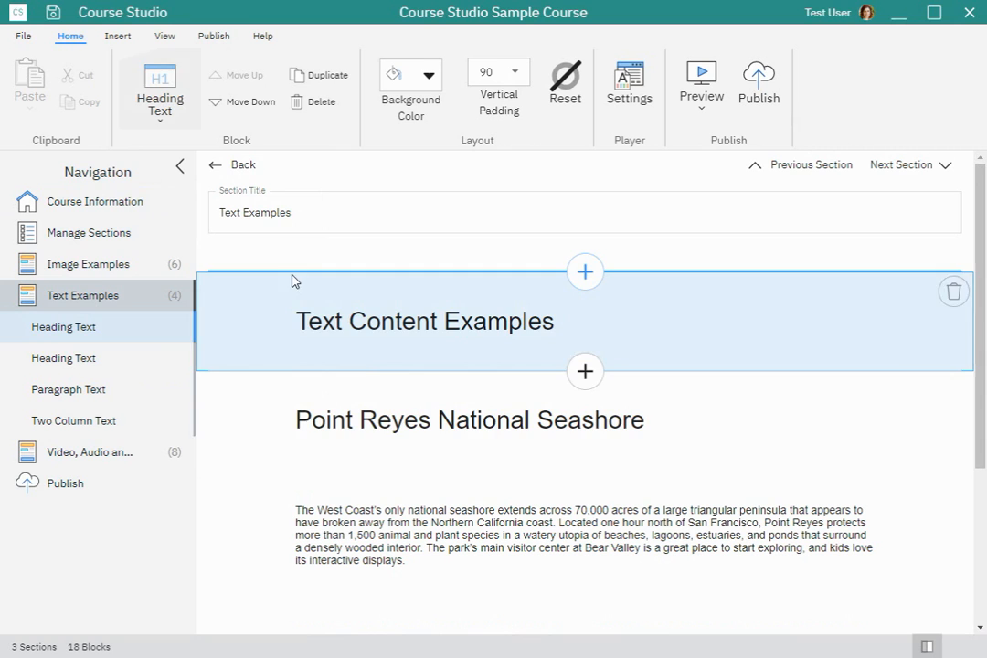
Color the word "Reyes" deep orange in the Point Reyes National Seashore heading
left_click(354, 421)
double_click(395, 420)
left_click(456, 475)
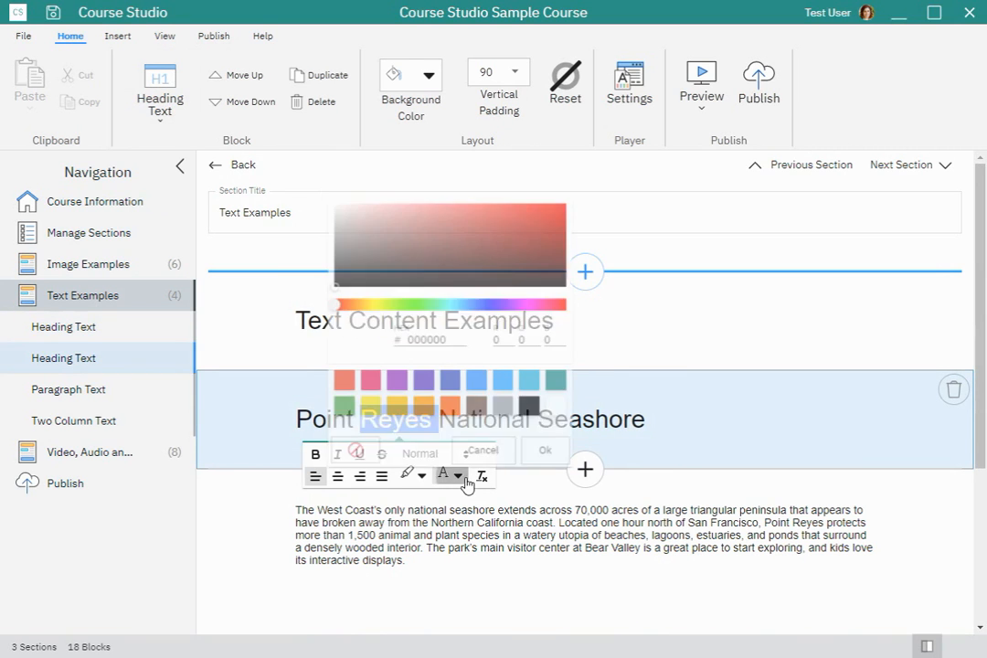
left_click(451, 403)
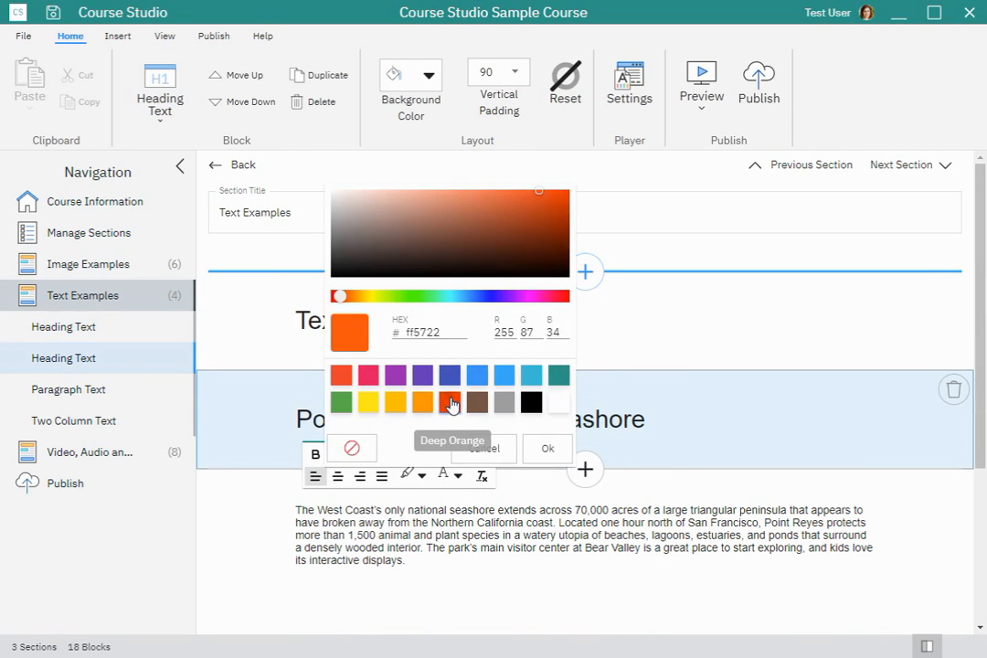
left_click(544, 448)
Highlight the word "Reyes" in the heading with light purple
left_click(423, 476)
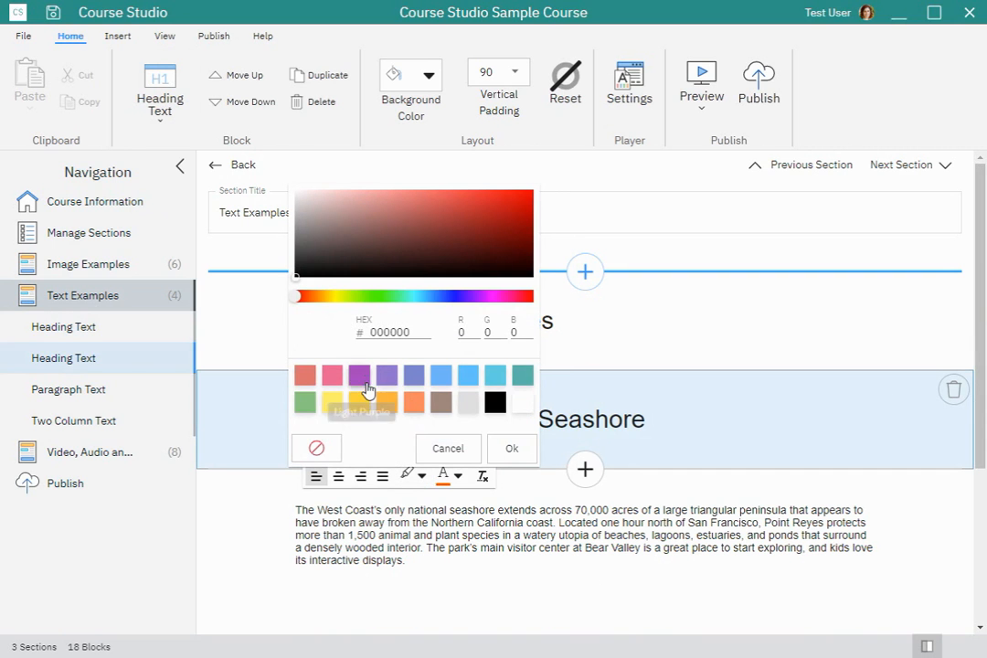
left_click(359, 376)
left_click(508, 449)
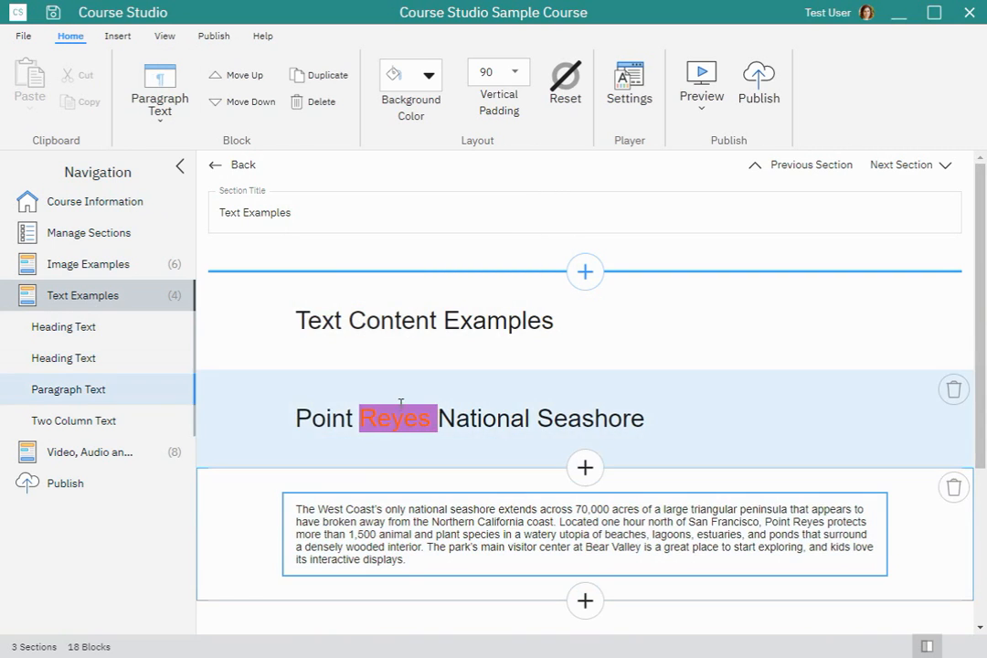
left_click(457, 476)
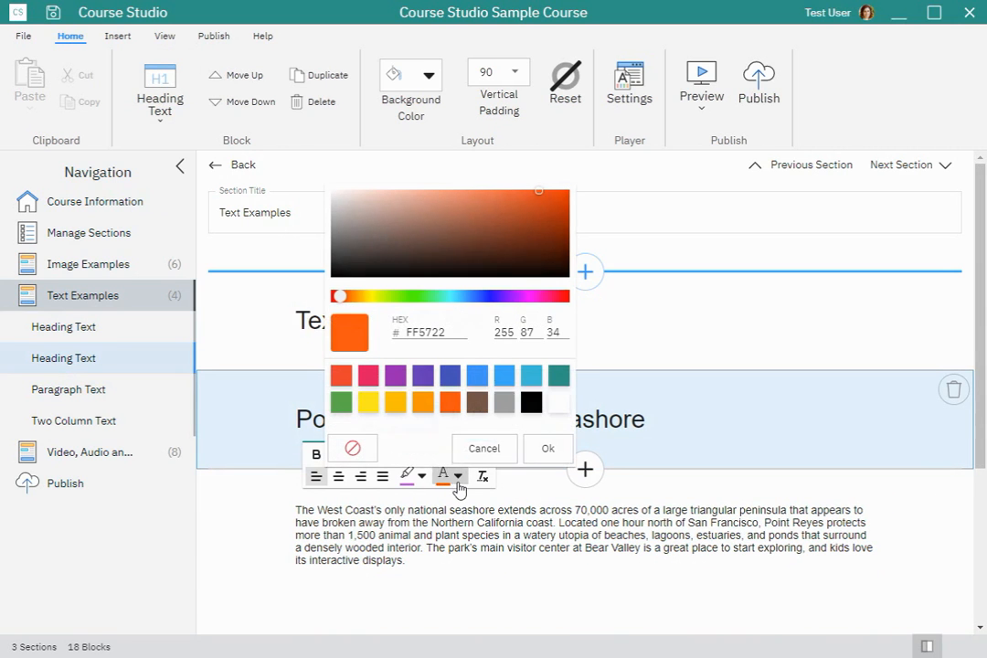
left_click(557, 403)
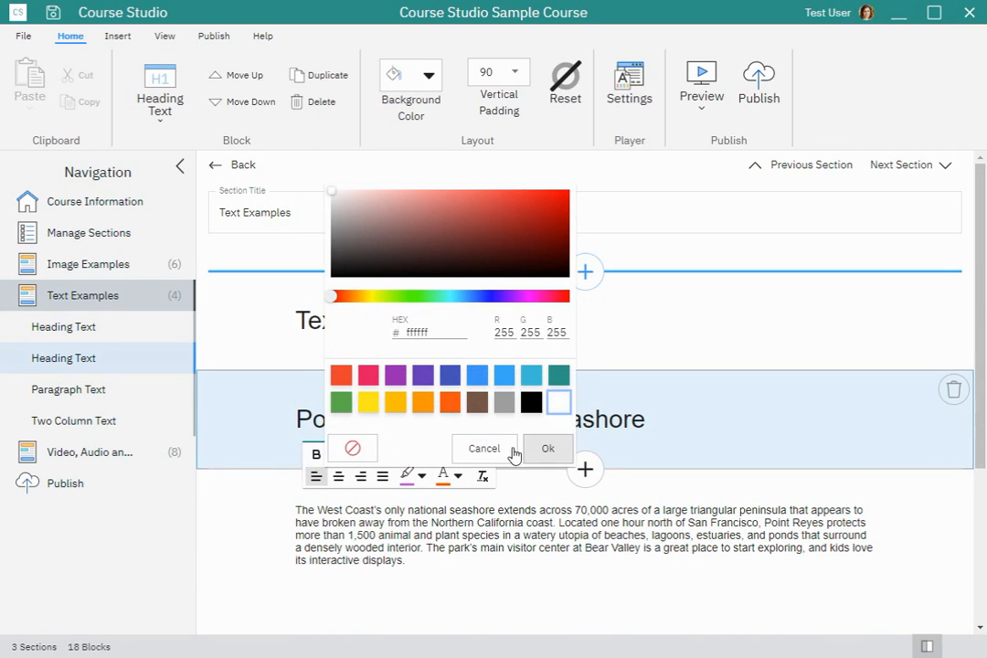
left_click(487, 450)
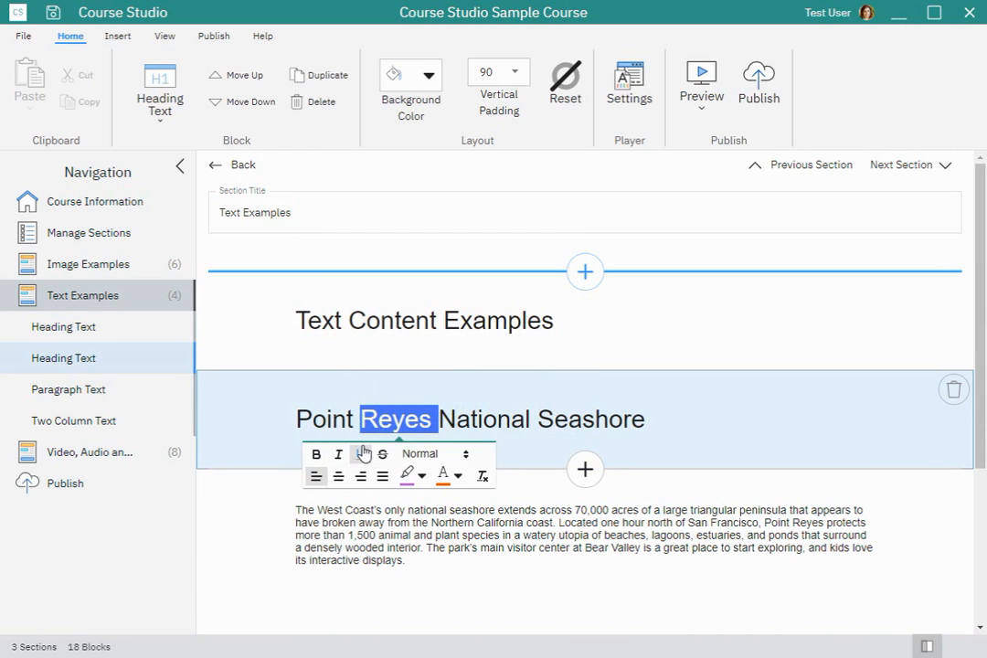
Clear the text color and the highlight color from the word "Reyes" in the heading
left_click(454, 475)
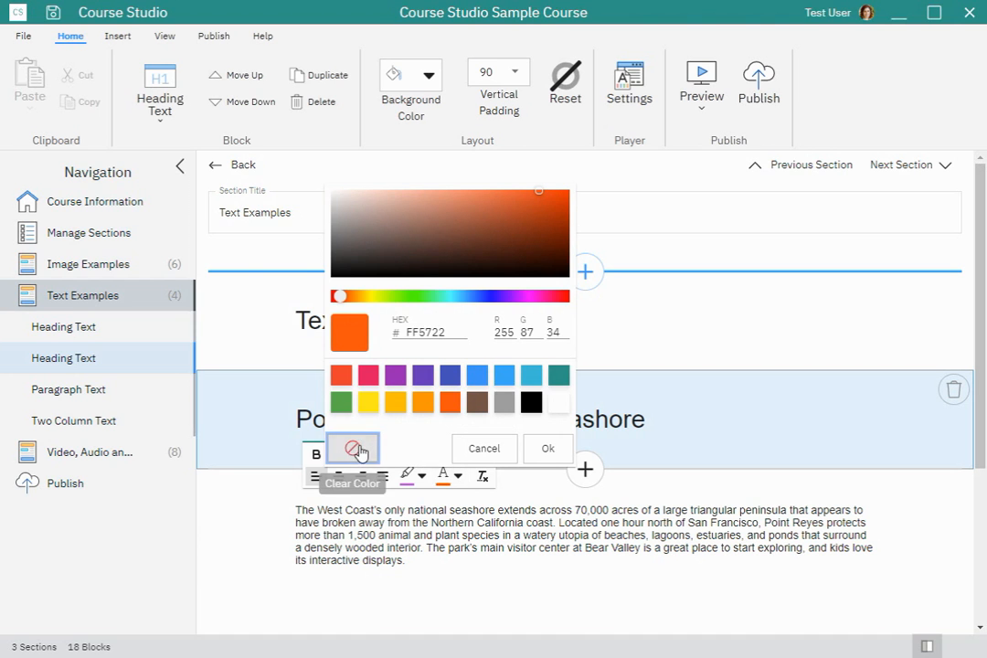
left_click(547, 450)
left_click(407, 474)
left_click(317, 448)
left_click(511, 449)
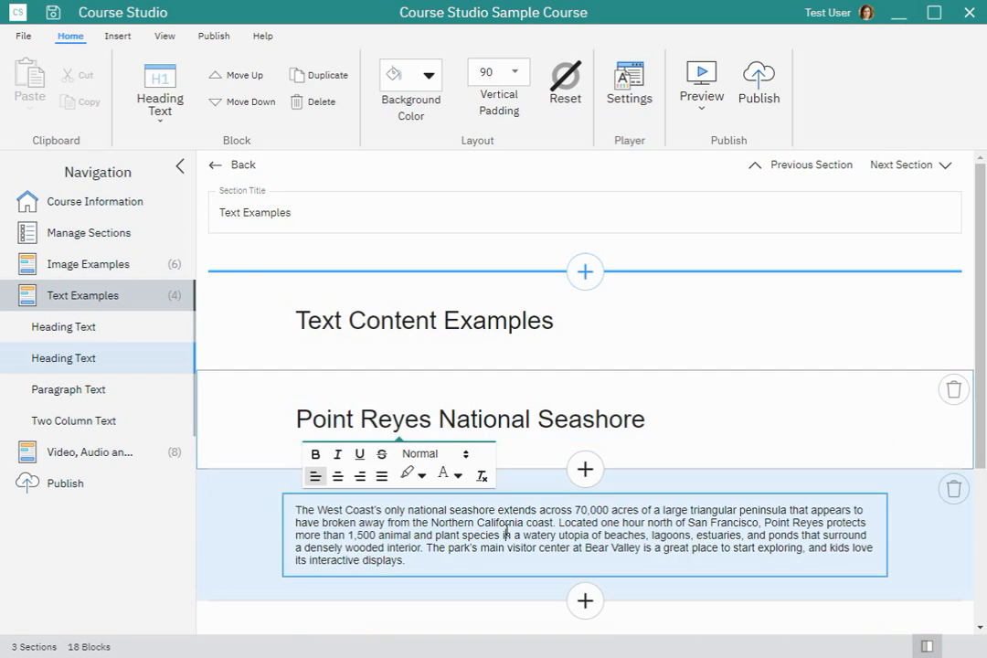
Select the two heading blocks and the West Coast paragraph block, and view the text blocks down to the two-column text
left_click(523, 473)
left_click(499, 440)
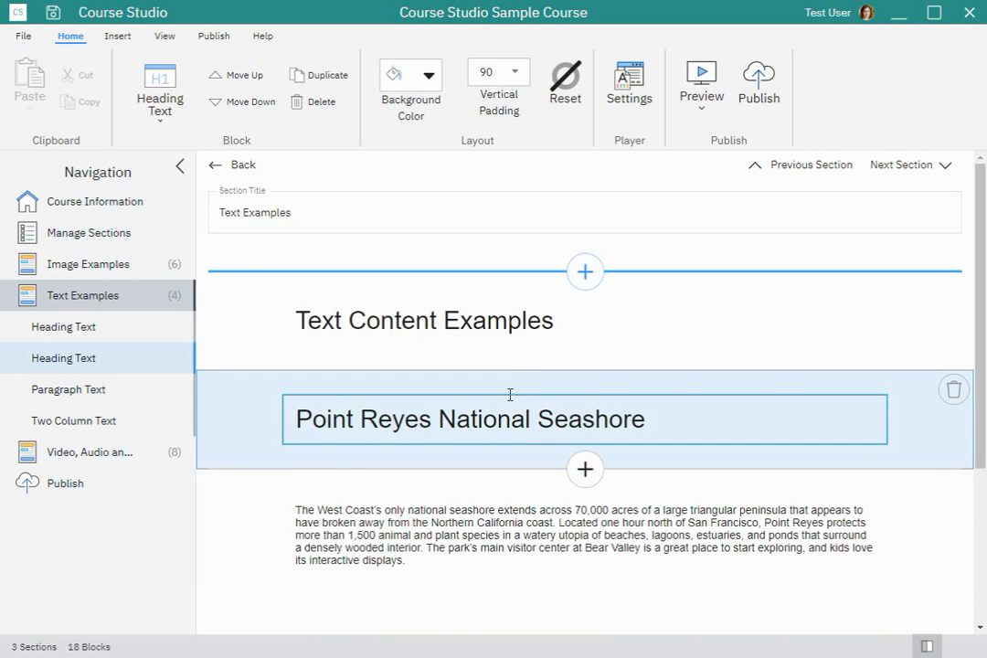
left_click(491, 299)
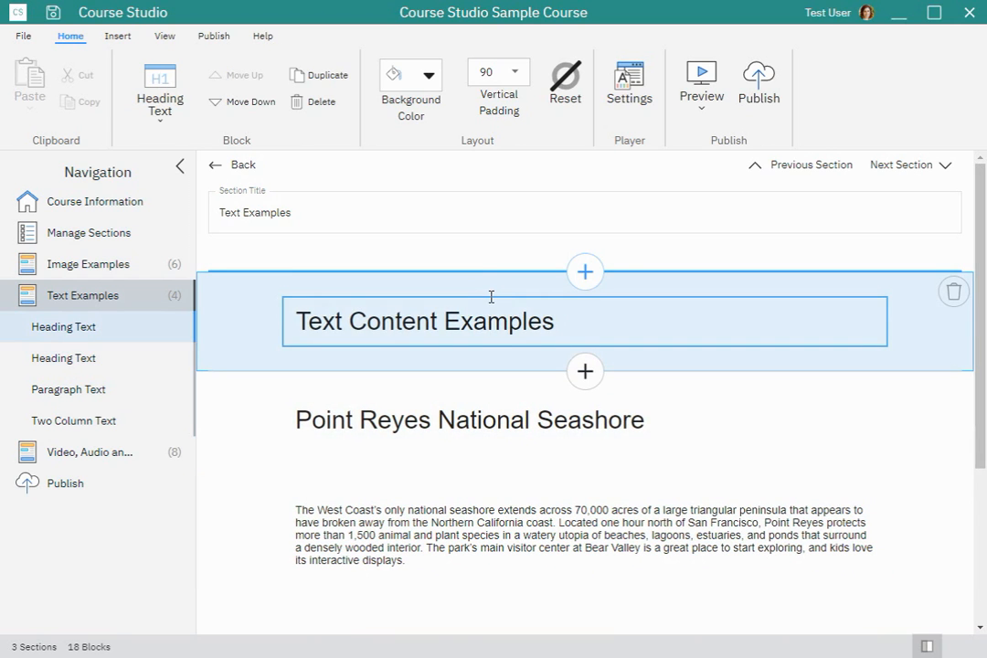
left_click(484, 418)
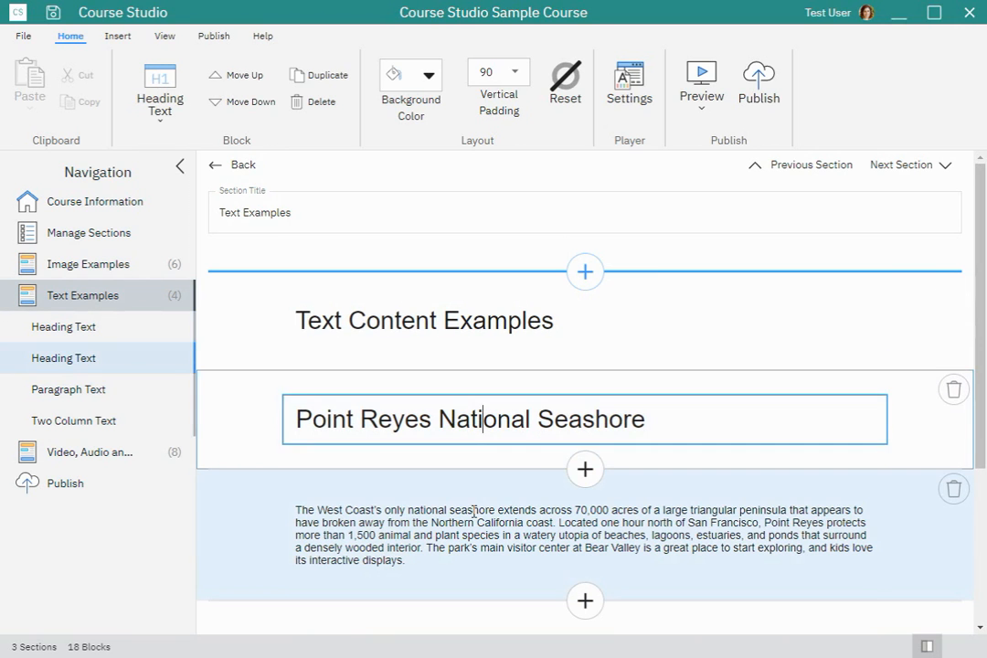
left_click(475, 509)
scroll(474, 509, "down", 2)
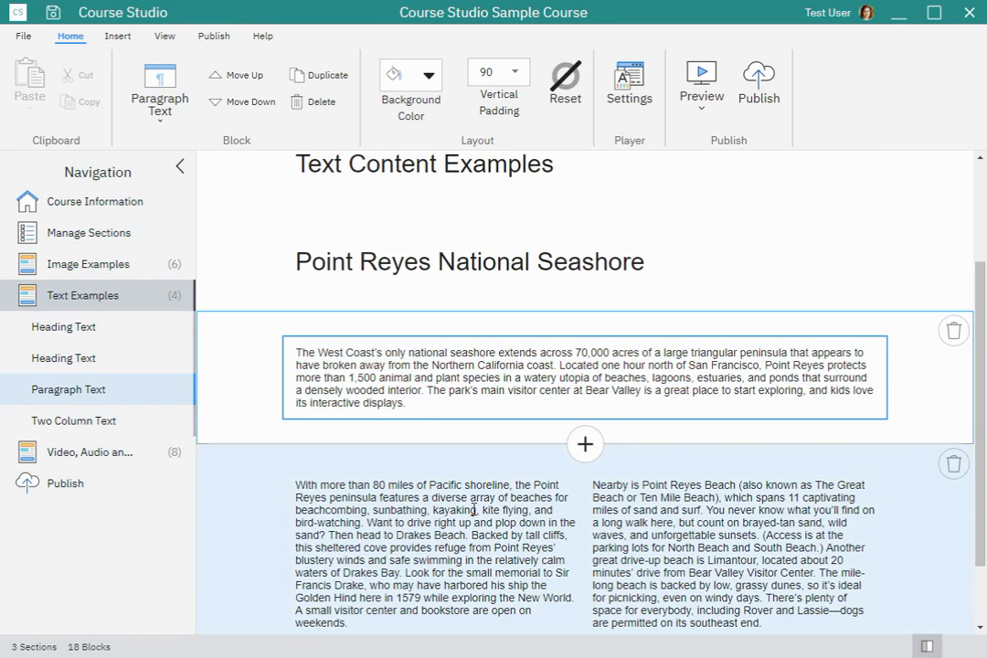
Select each column of the two-column text block in turn and view the block down to the section's end
left_click(471, 510)
left_click(739, 522)
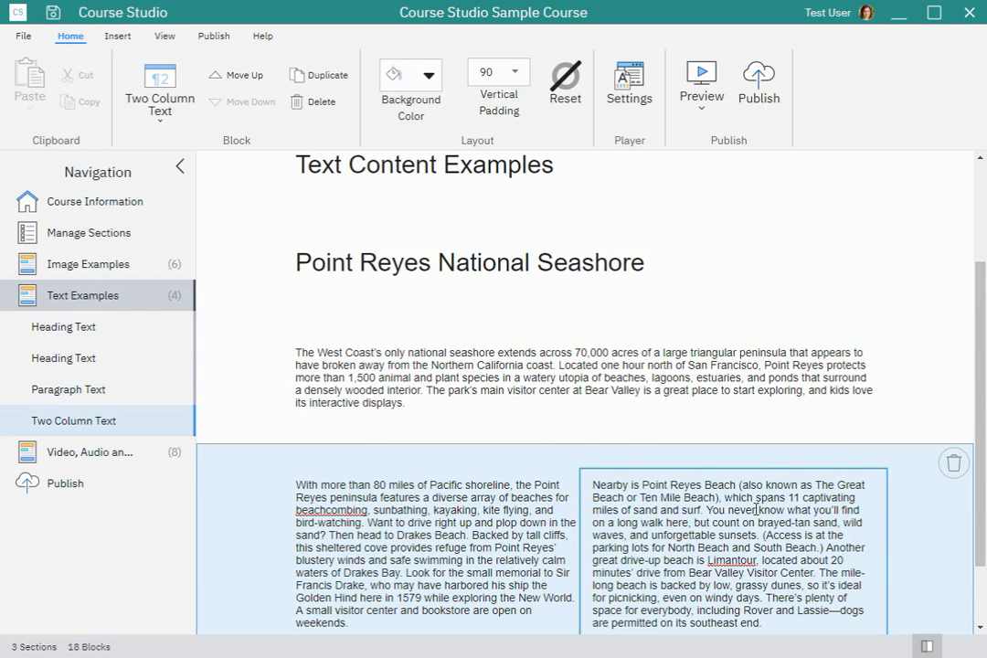
scroll(755, 509, "down", 1)
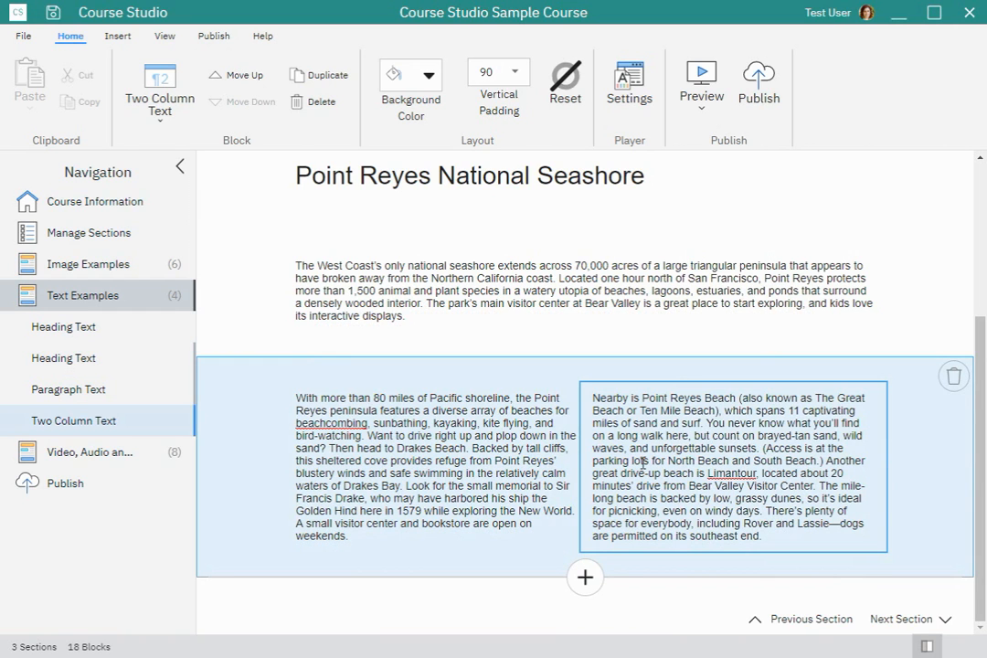
left_click(170, 526)
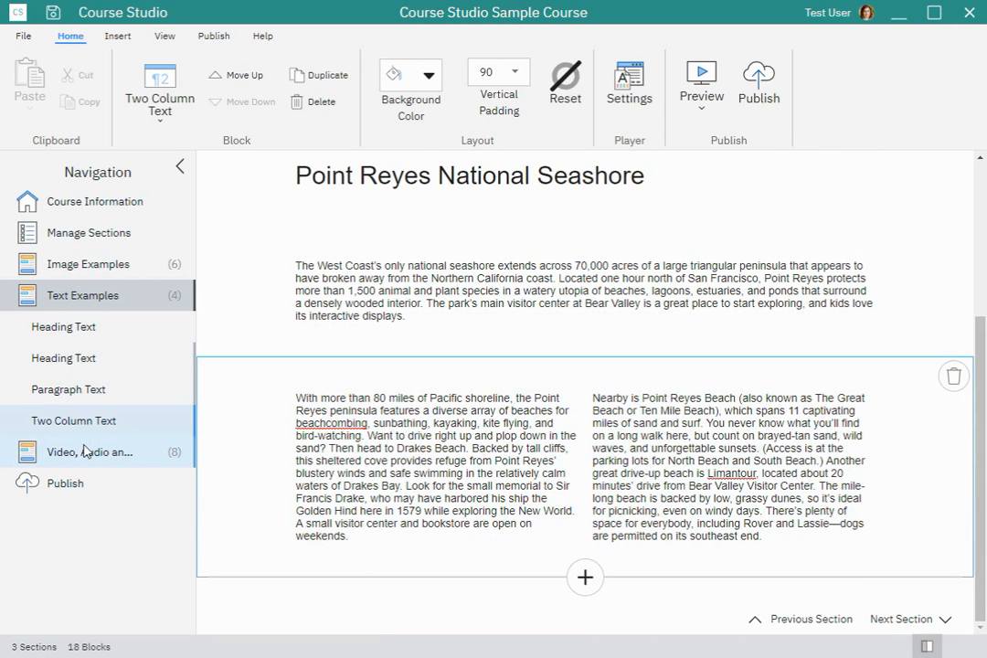
Open the Video, Audio and Other Examples section and look through its video and audio blocks
left_click(84, 452)
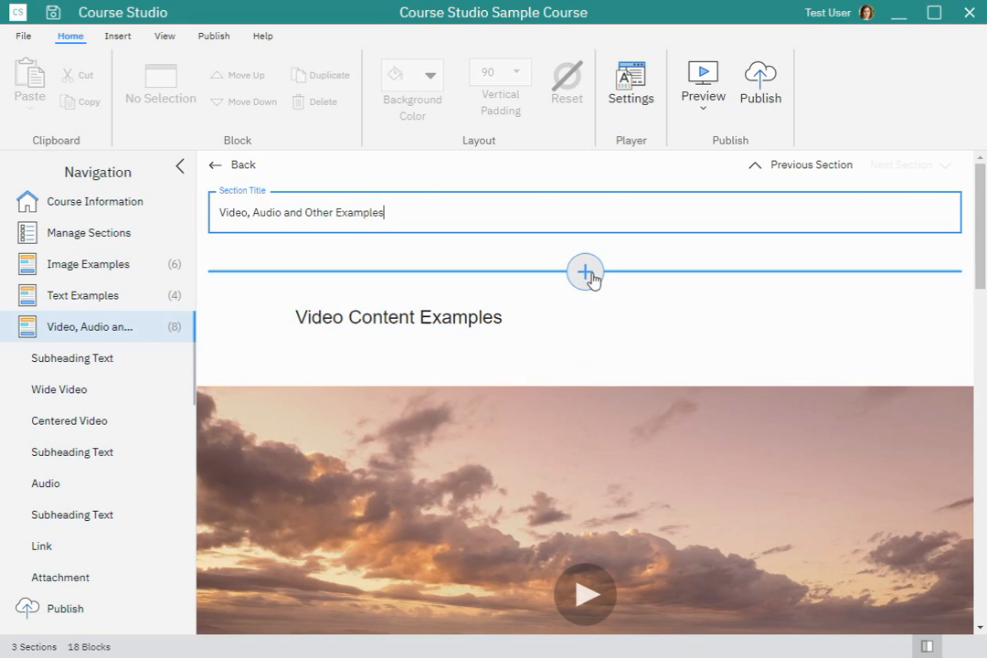
scroll(658, 319, "down", 5)
scroll(743, 368, "down", 8)
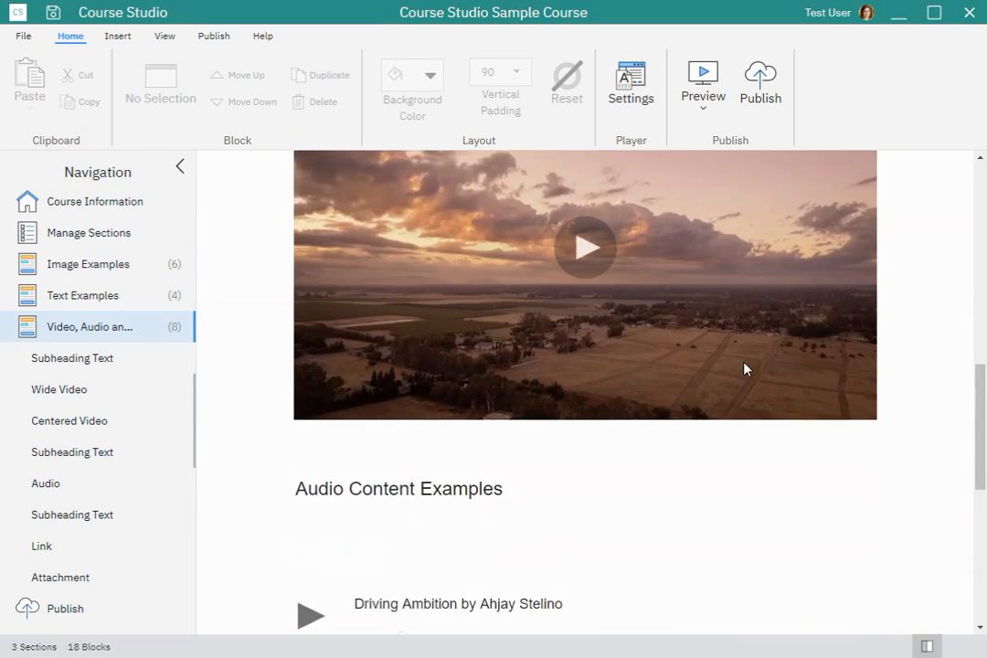
scroll(722, 362, "up", 3)
scroll(705, 358, "up", 10)
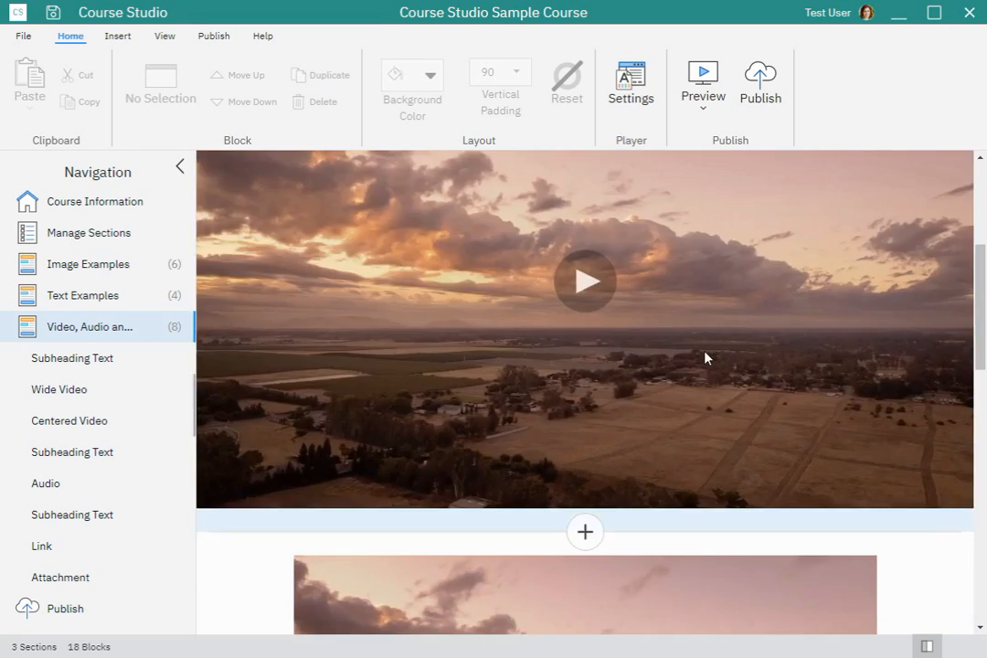
Look through the content block types available for insertion below the Video Content Examples subheading, and return without adding one
left_click(583, 362)
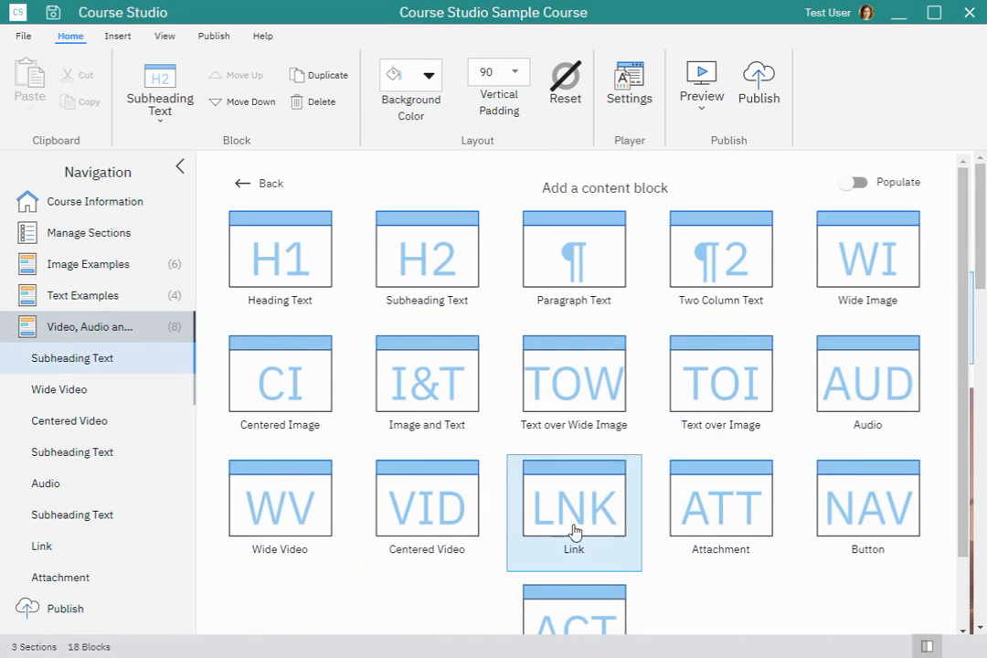
scroll(867, 525, "down", 1)
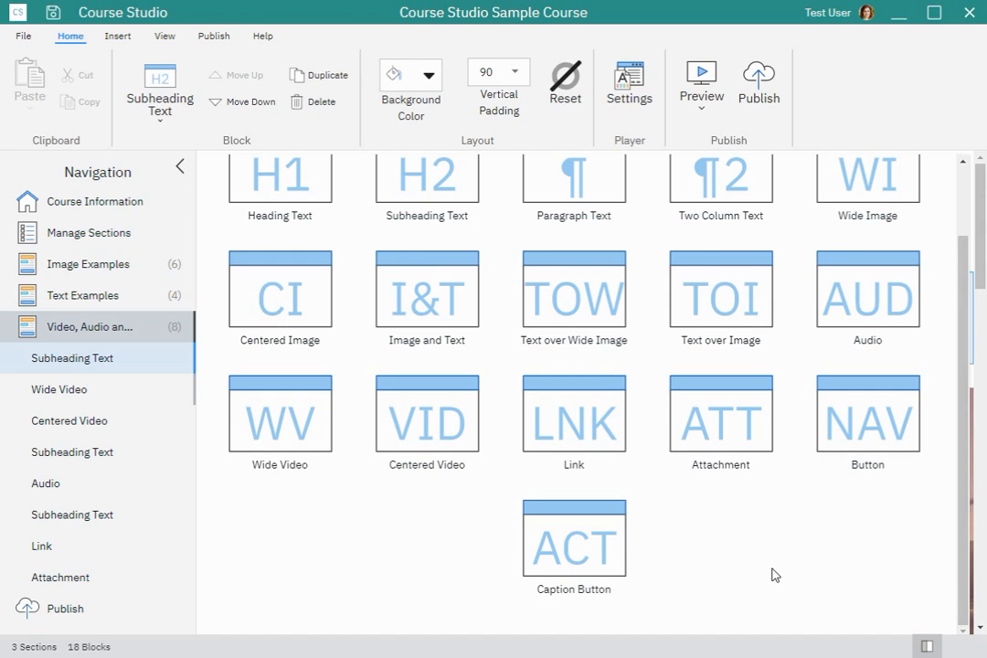
scroll(772, 574, "up", 2)
scroll(772, 574, "down", 2)
scroll(585, 274, "up", 2)
left_click(266, 184)
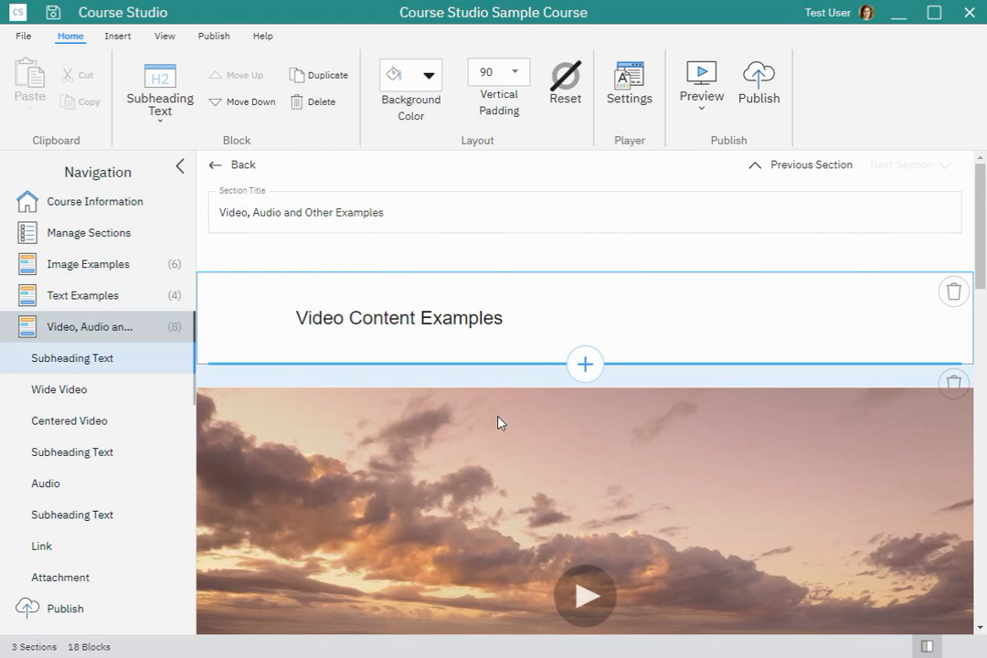
Select the wide video block, view the video import file chooser, and close it without picking a file
scroll(498, 402, "down", 4)
scroll(430, 311, "up", 2)
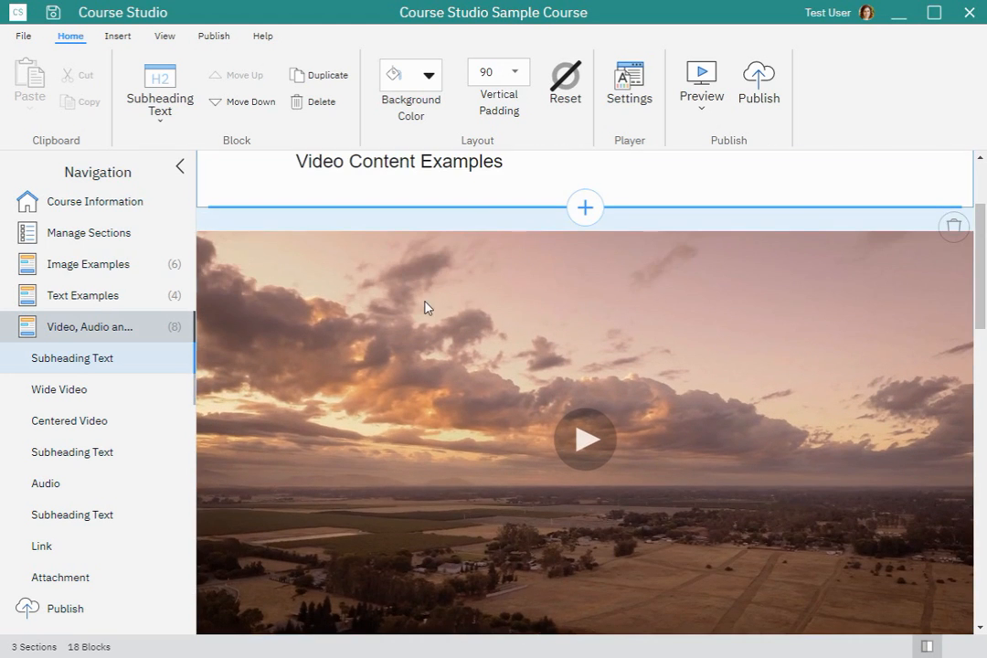
left_click(425, 307)
left_click(390, 89)
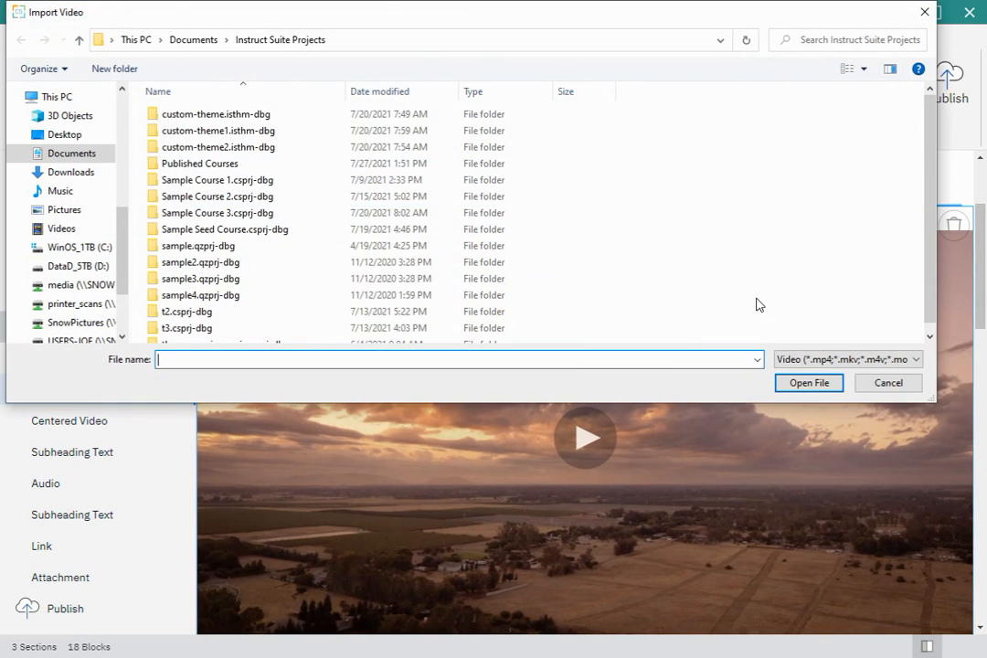
left_click(886, 383)
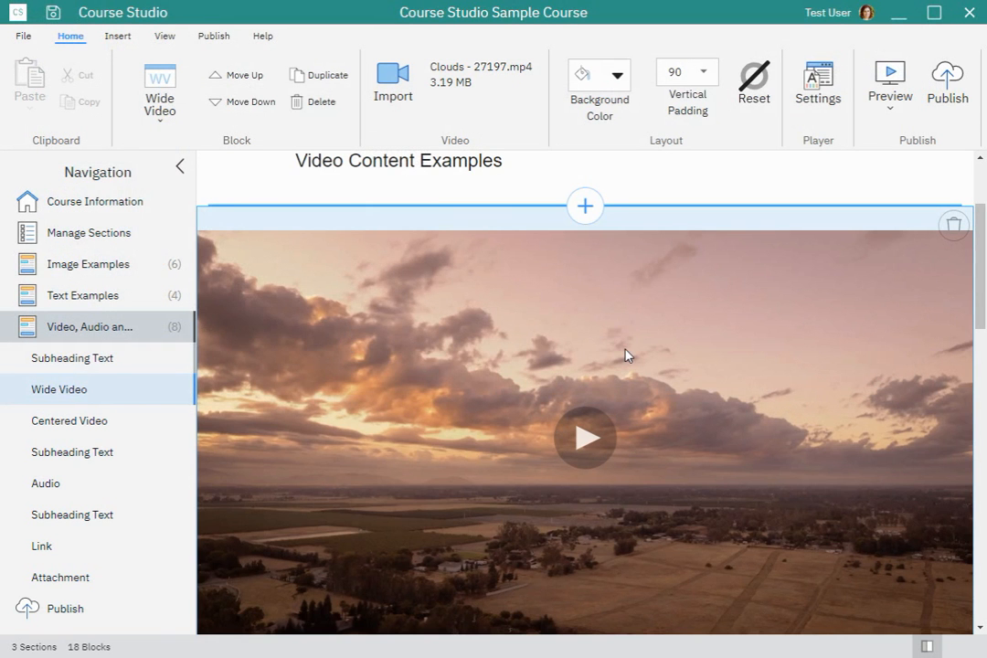
Play the video in the wide video block and pause it before its end
scroll(688, 441, "down", 2)
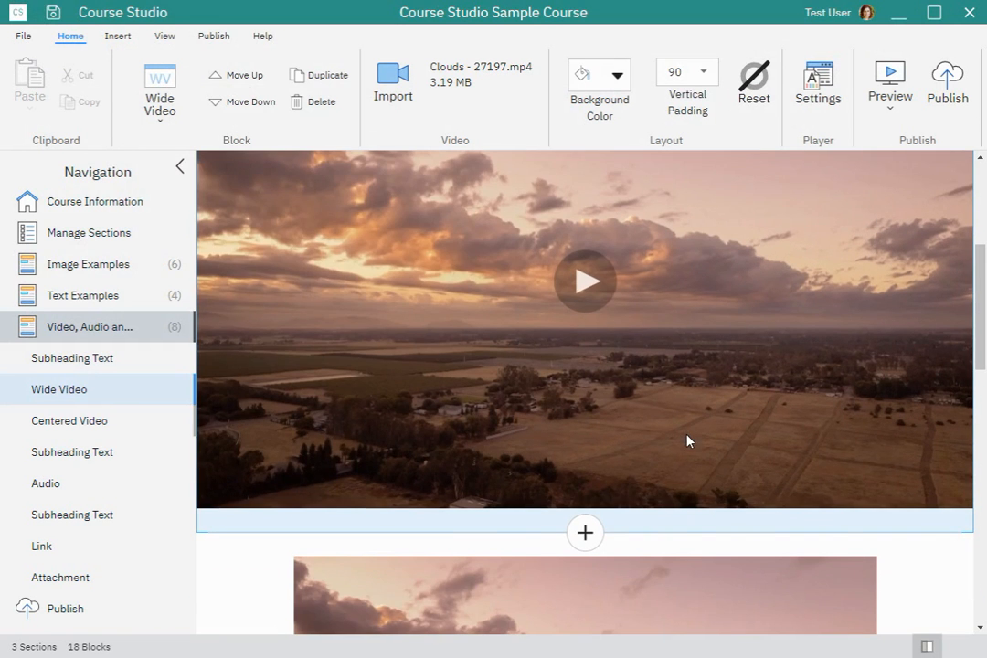
left_click(583, 279)
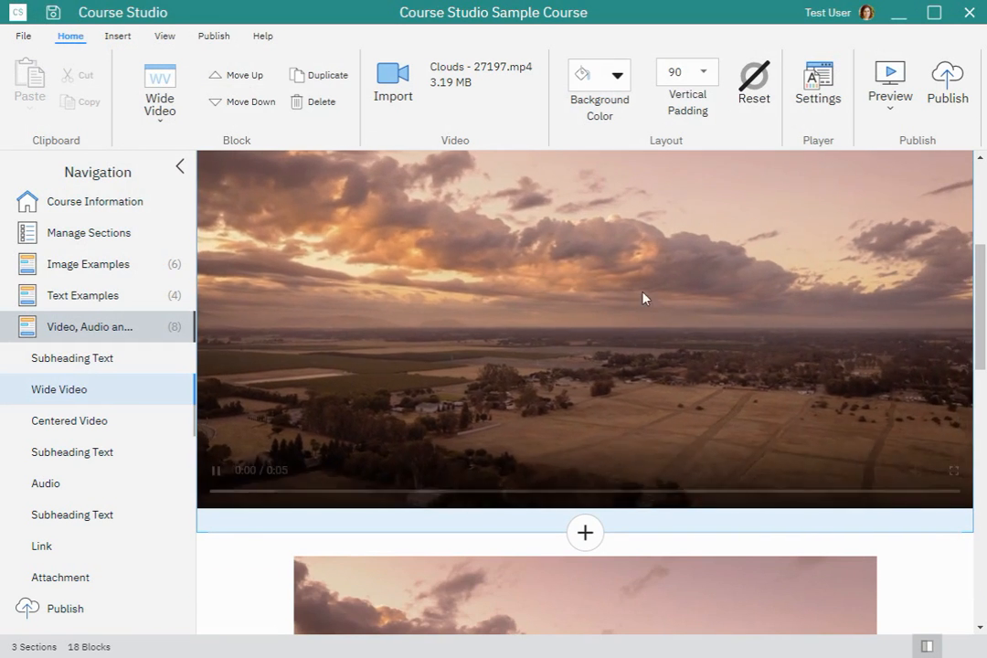
scroll(692, 411, "up", 2)
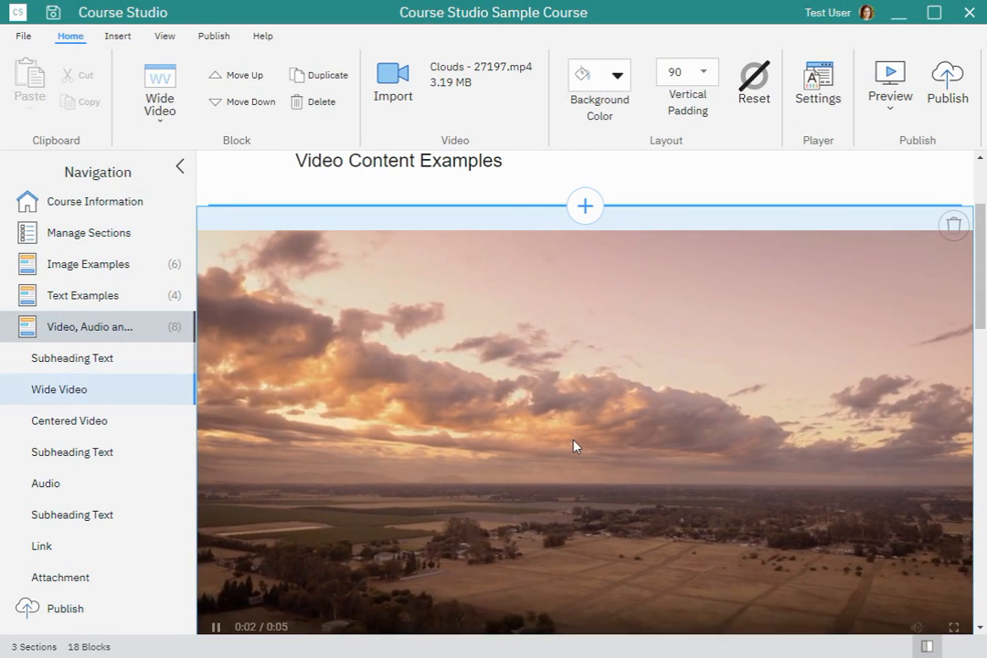
scroll(575, 447, "down", 2)
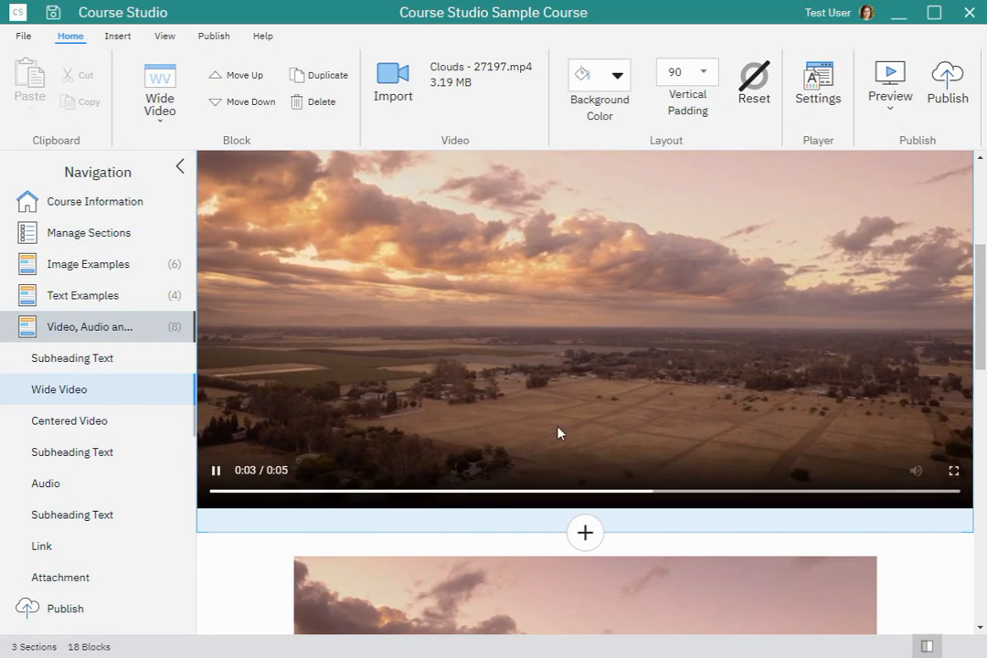
left_click(214, 472)
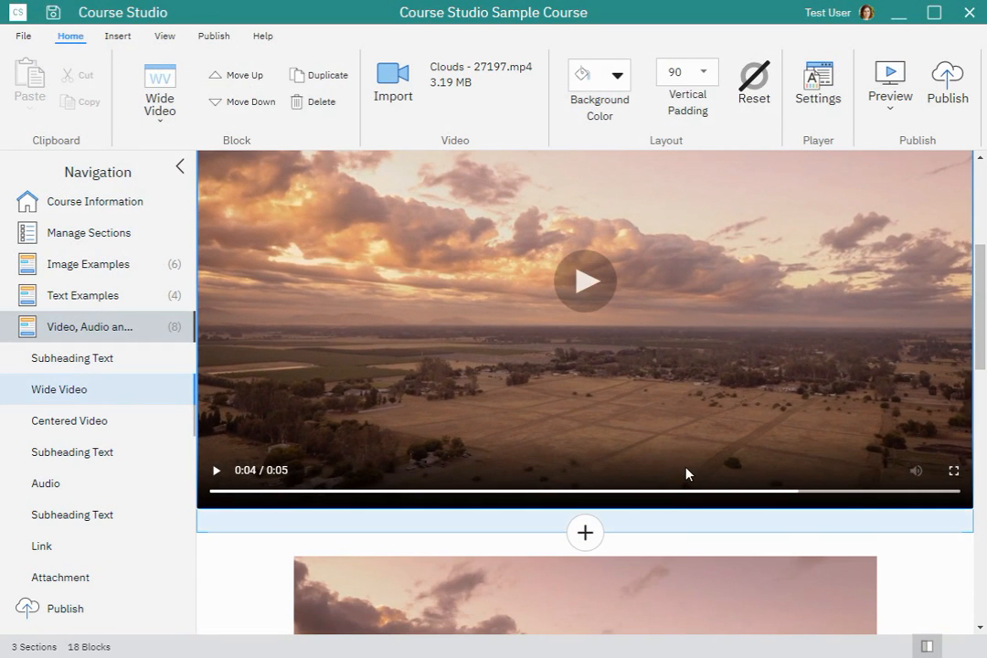
scroll(686, 472, "down", 3)
scroll(289, 230, "up", 3)
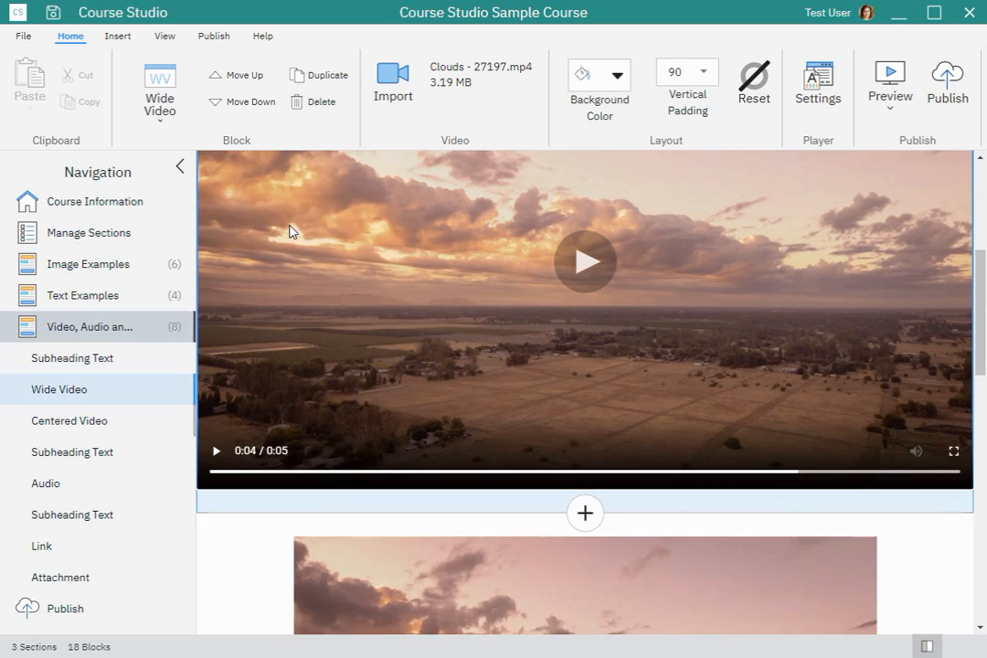
Change the wide video block's type to Centered Video, and switch it back to Wide Video
left_click(160, 101)
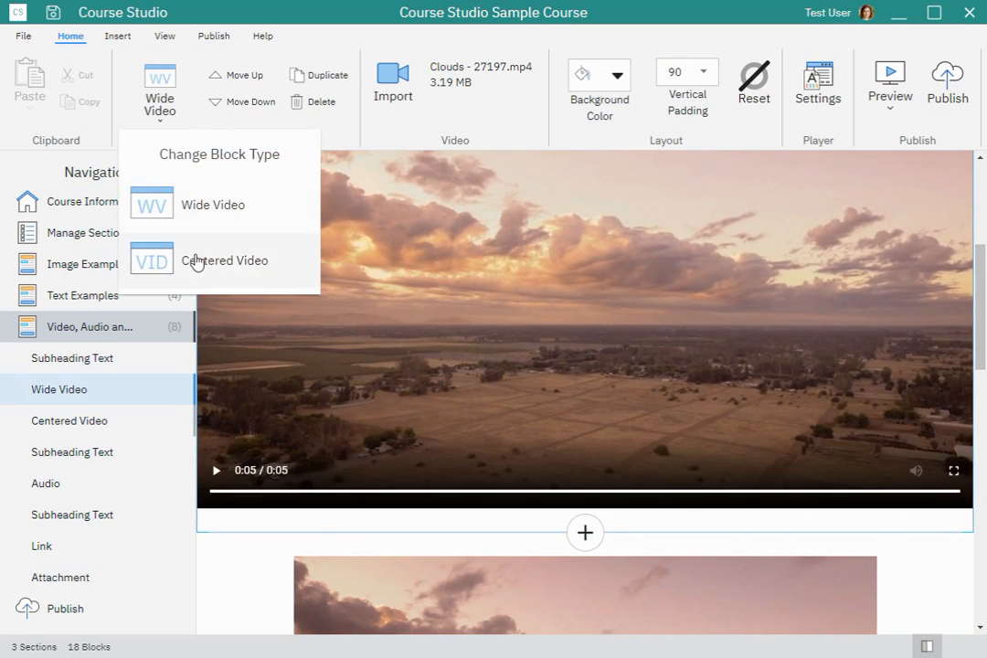
left_click(190, 260)
left_click(167, 88)
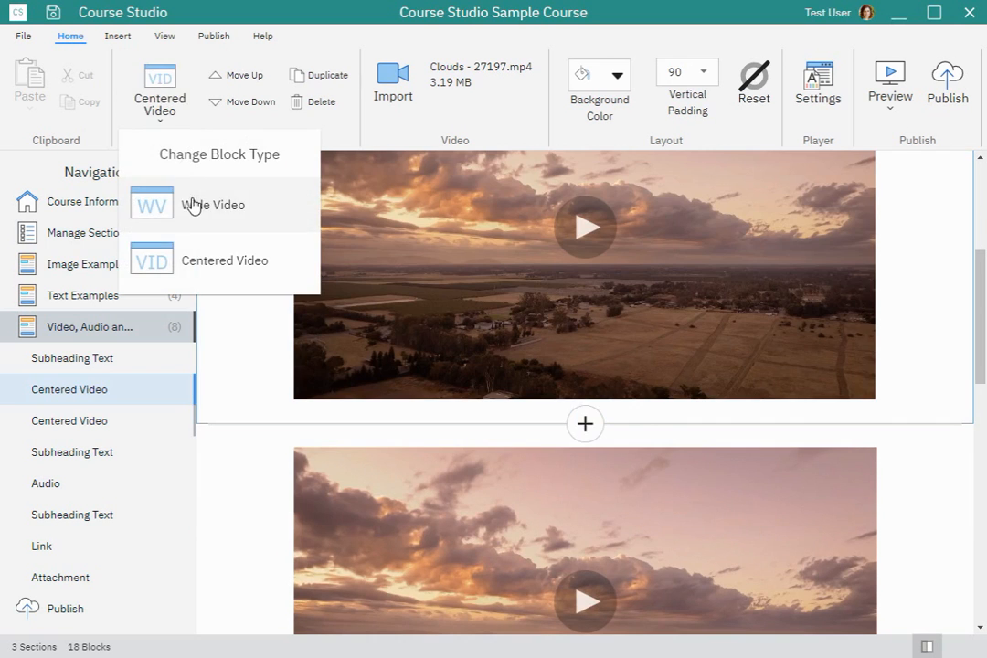
left_click(189, 200)
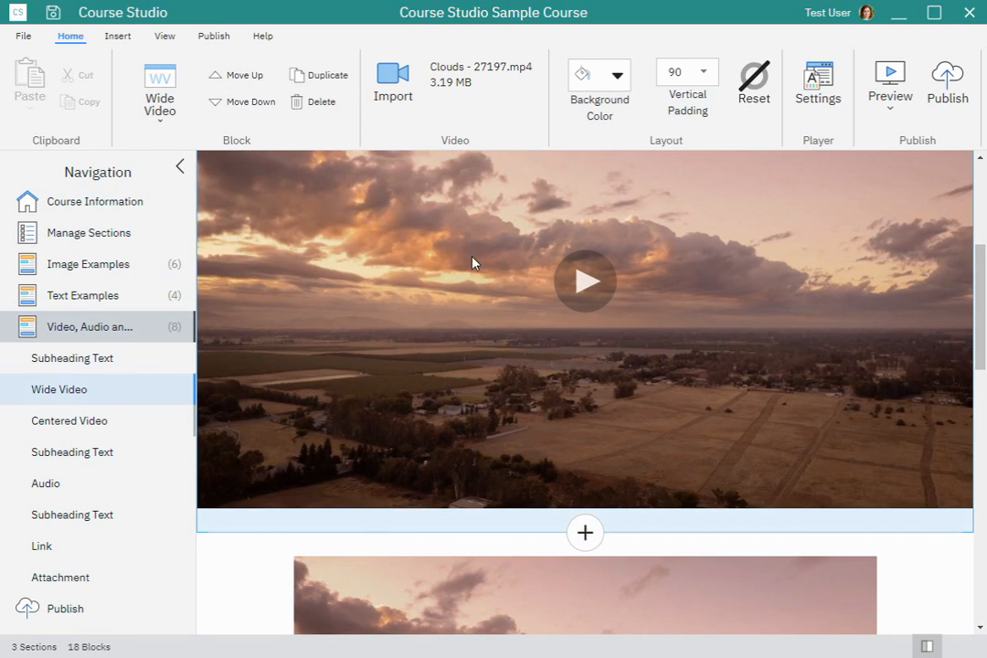
Select the centered video block and the Driving Ambition audio block, and view the audio import chooser without picking a file
left_click(232, 576)
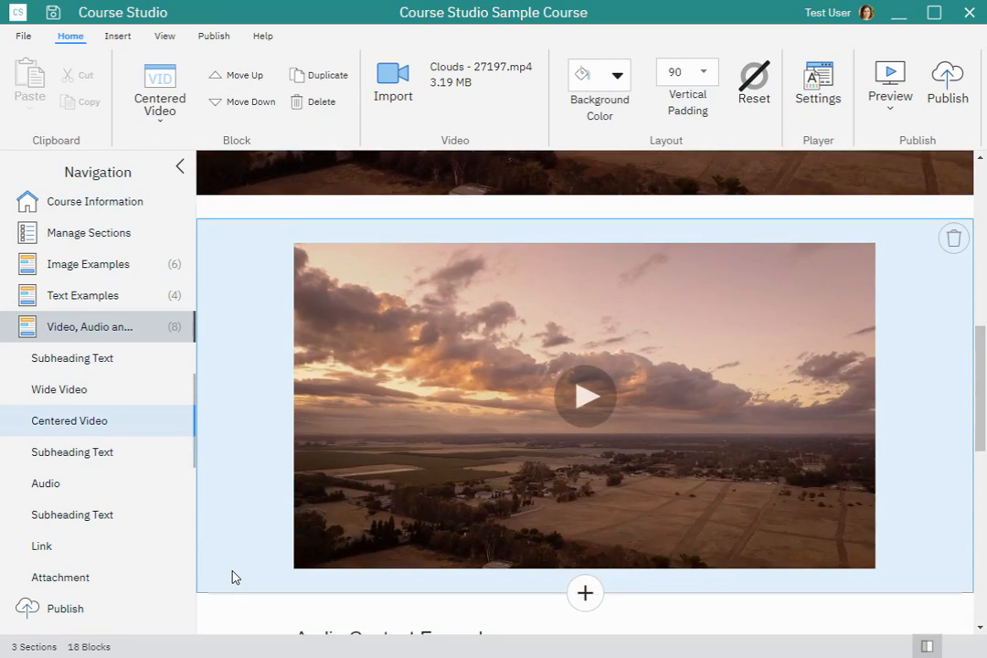
scroll(312, 514, "down", 4)
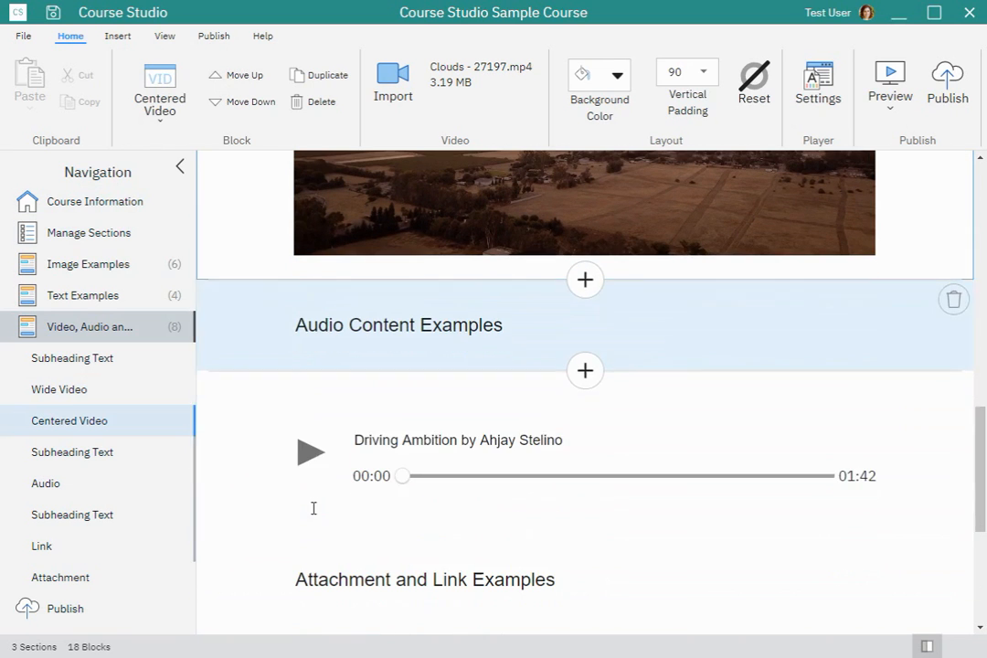
left_click(390, 326)
left_click(390, 440)
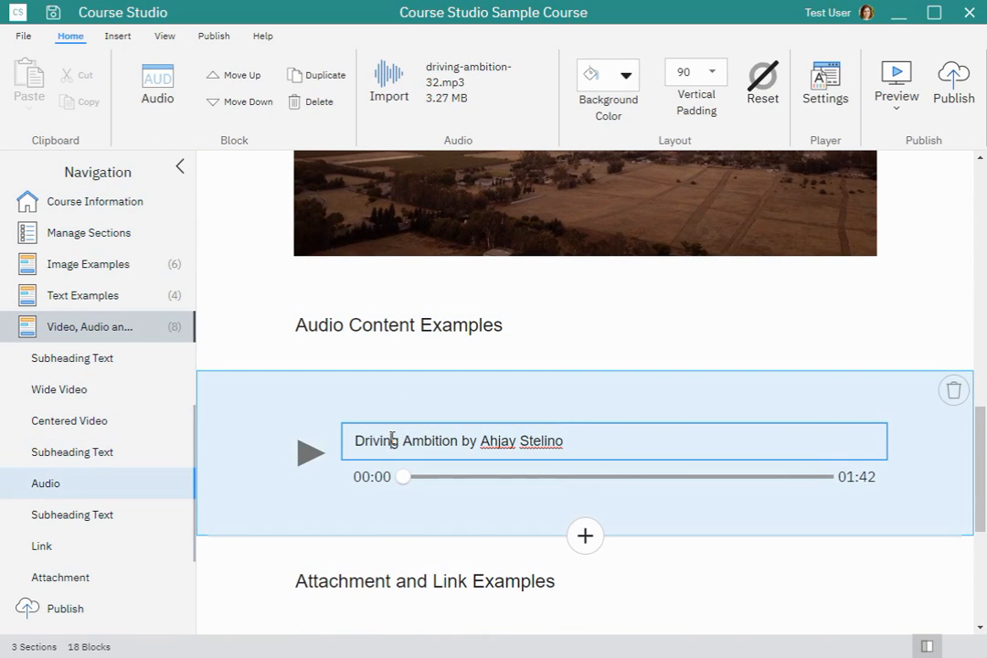
left_click(392, 90)
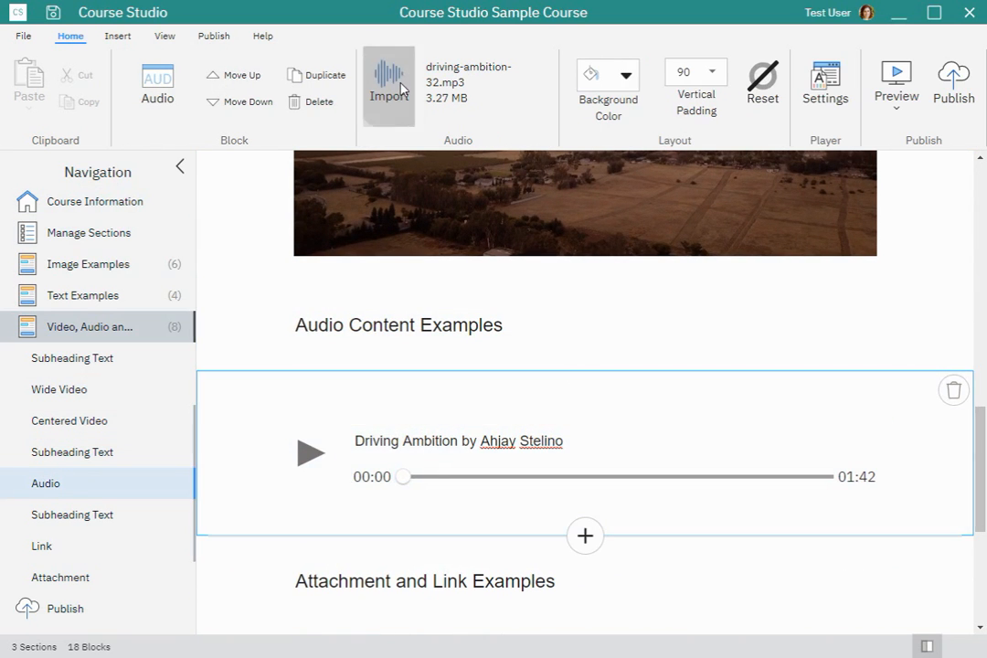
left_click(886, 382)
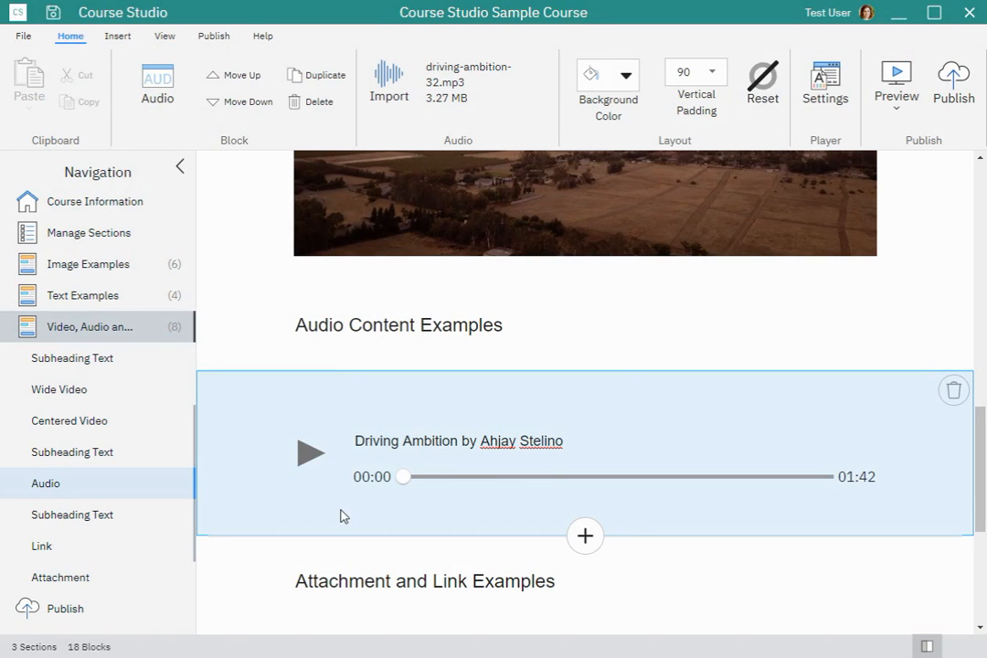
Play the Driving Ambition audio briefly, move its playback position to 00:20, and place the cursor in its title
left_click(320, 460)
left_click(320, 461)
left_click(483, 477)
left_click(320, 461)
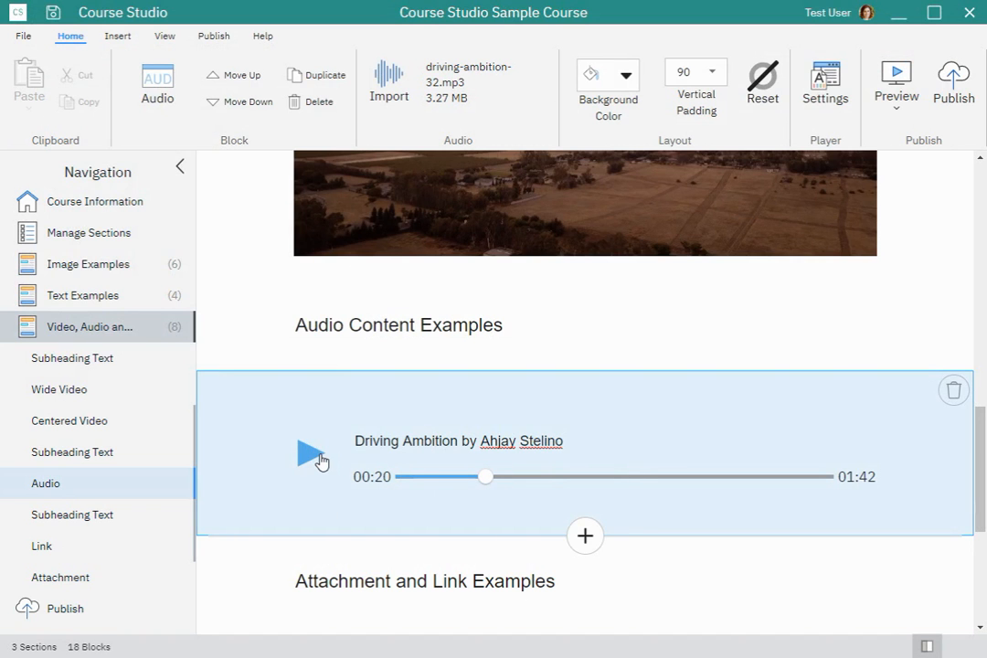
left_click(422, 441)
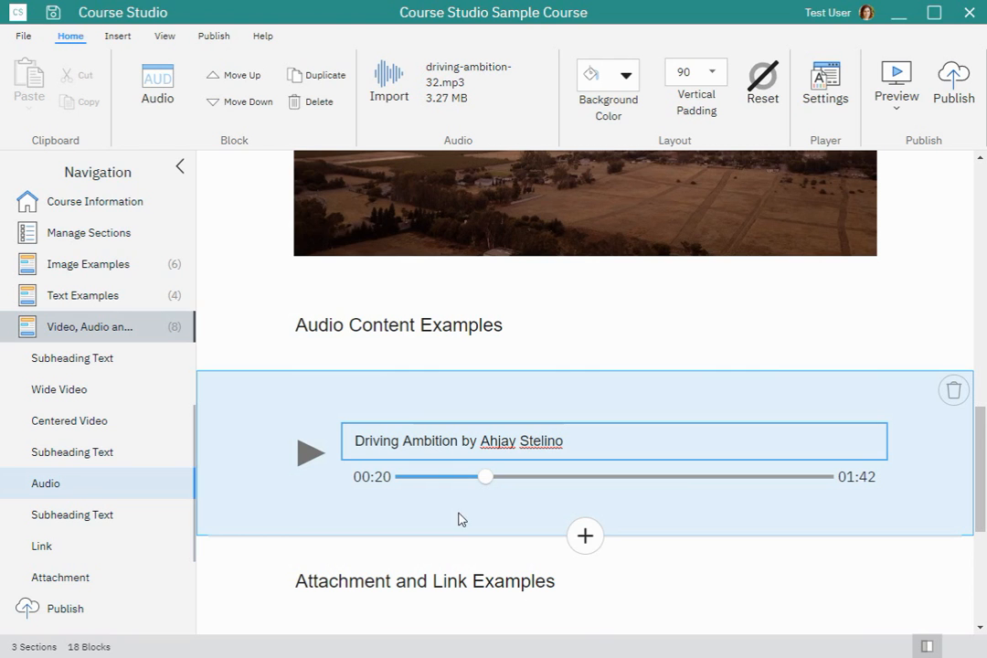
Inspect the label and address of the Point Reyes Website link block, and close its settings without saving
left_click(451, 576)
scroll(453, 560, "down", 3)
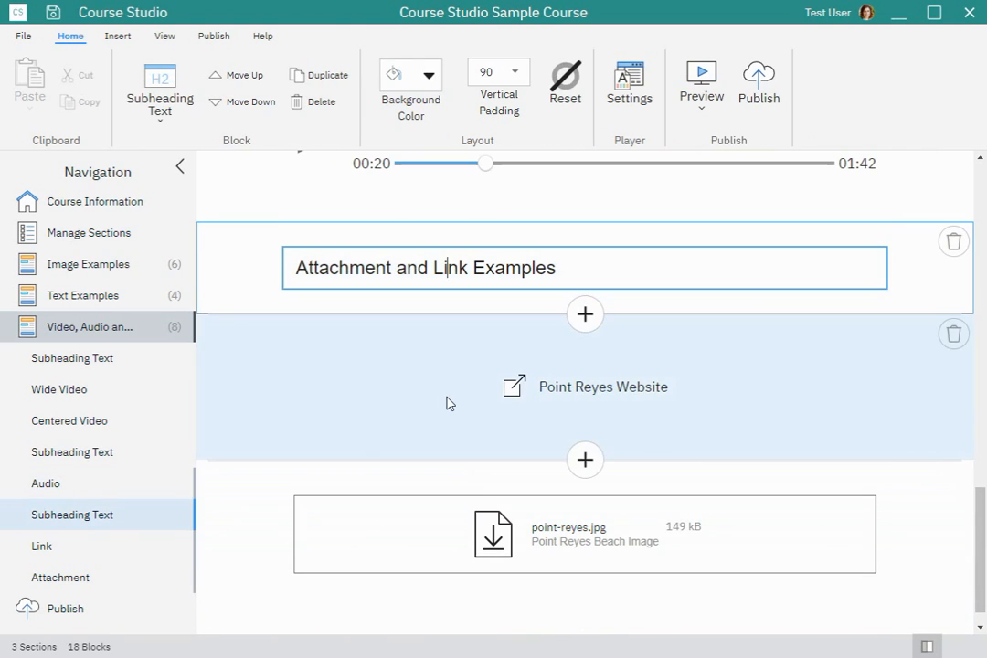
left_click(440, 398)
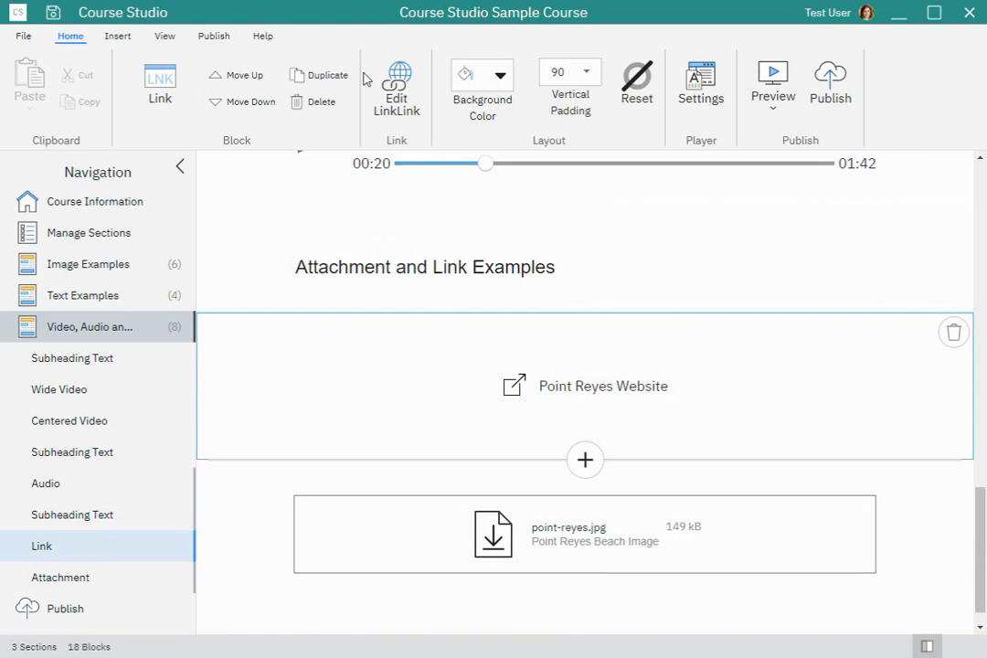
left_click(400, 92)
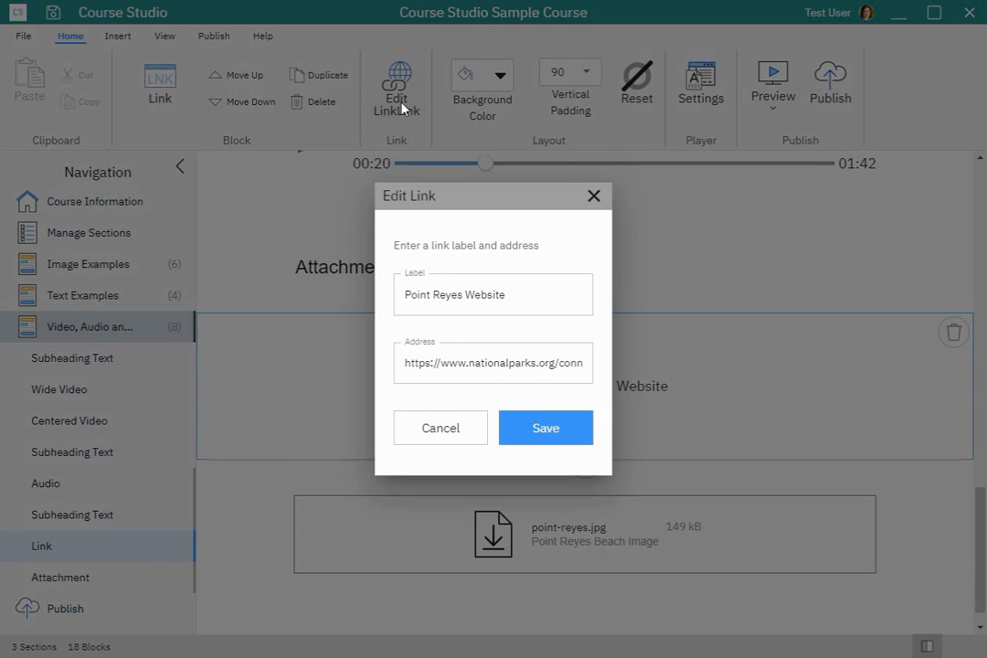
left_click_drag(457, 364, 583, 360)
left_click(509, 290)
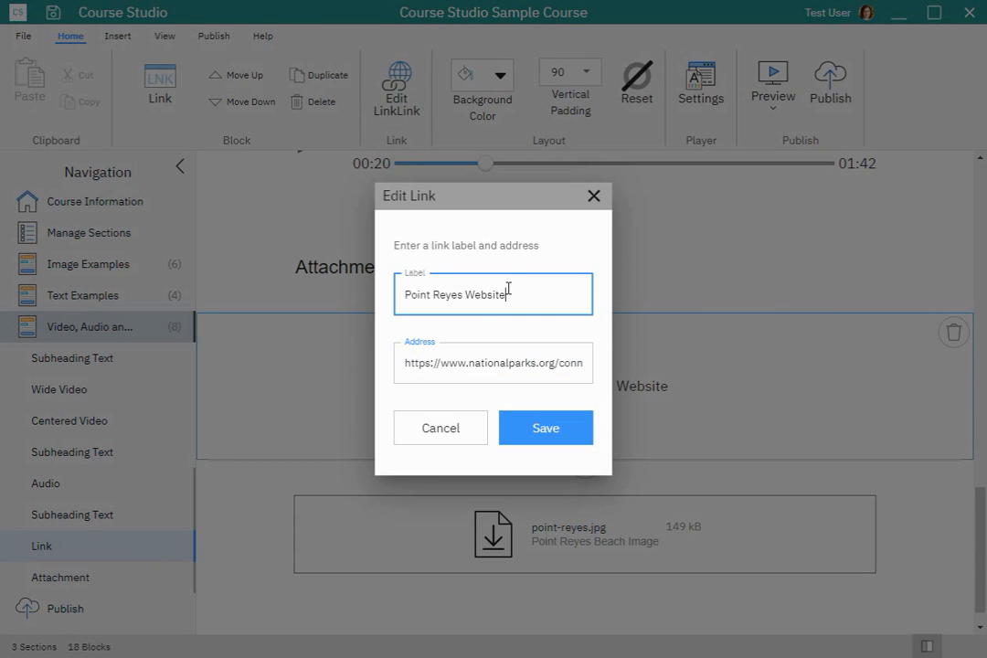
left_click(456, 432)
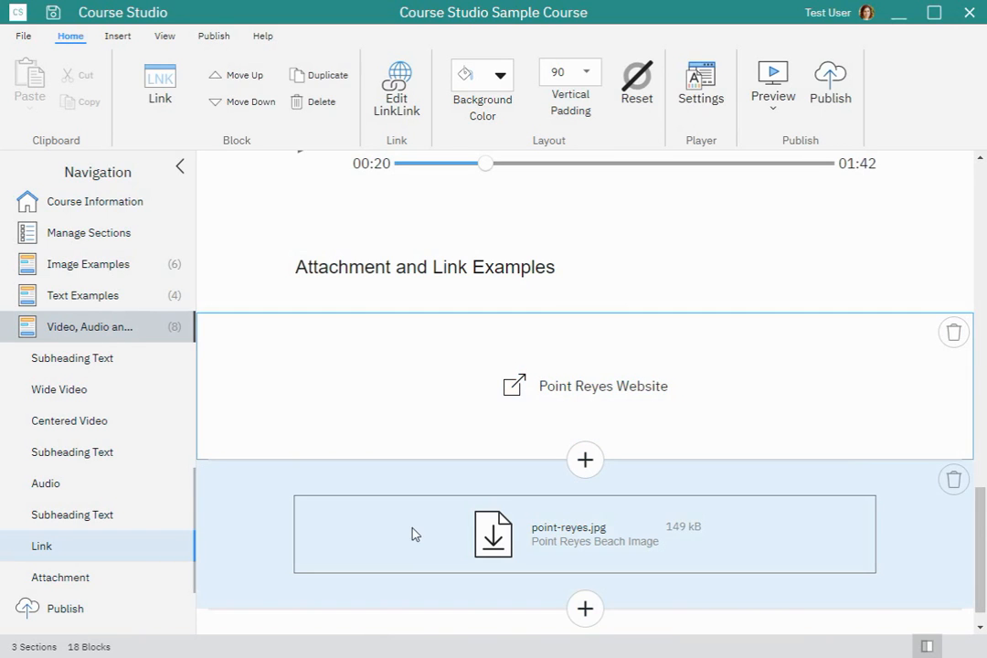
Select the point-reyes.jpg attachment block and view its import chooser without picking a file
left_click(411, 533)
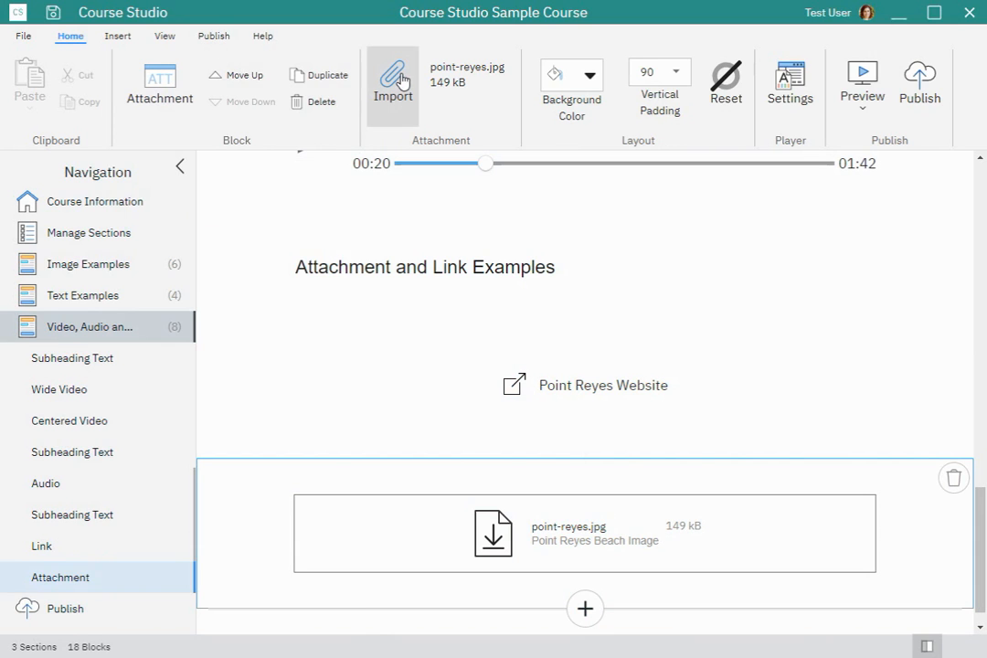
left_click(402, 80)
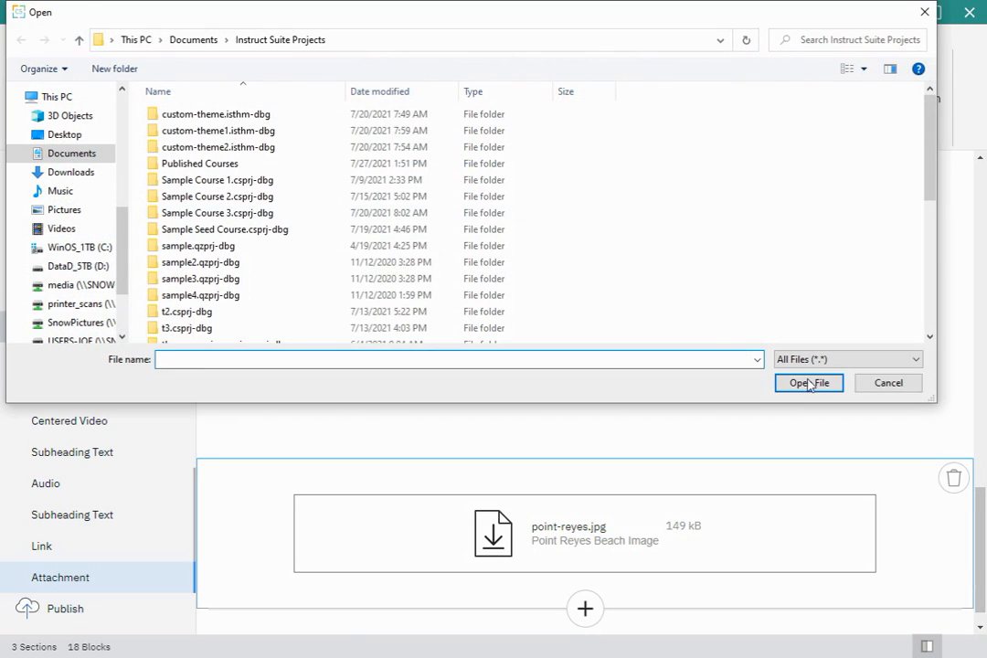
left_click(883, 382)
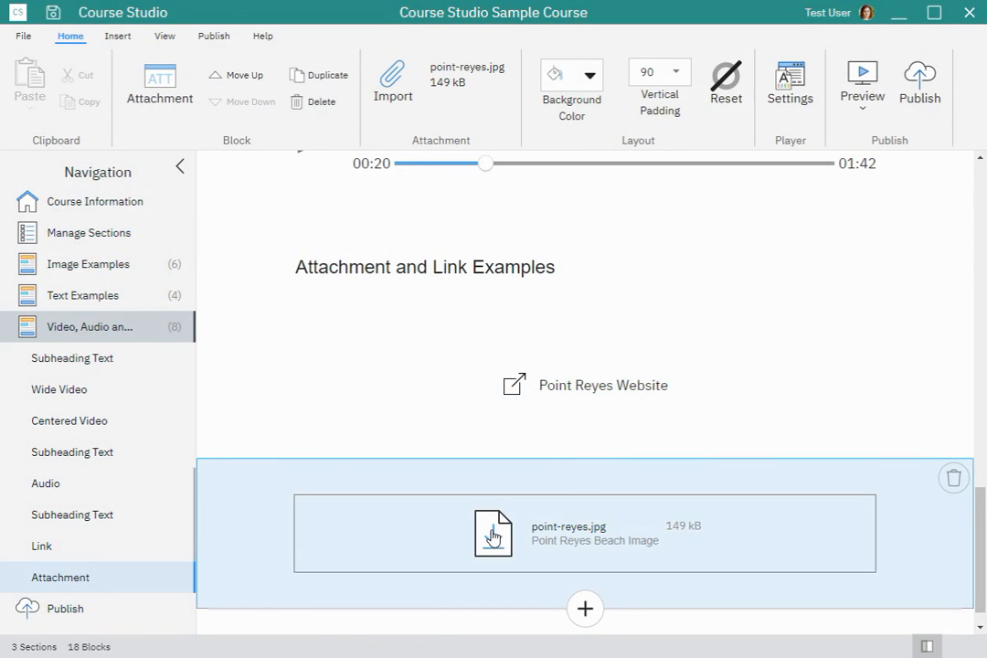
Try editing the point-reyes.jpg attachment's file name, and place the cursor in its Point Reyes Beach Image description
left_click(595, 543)
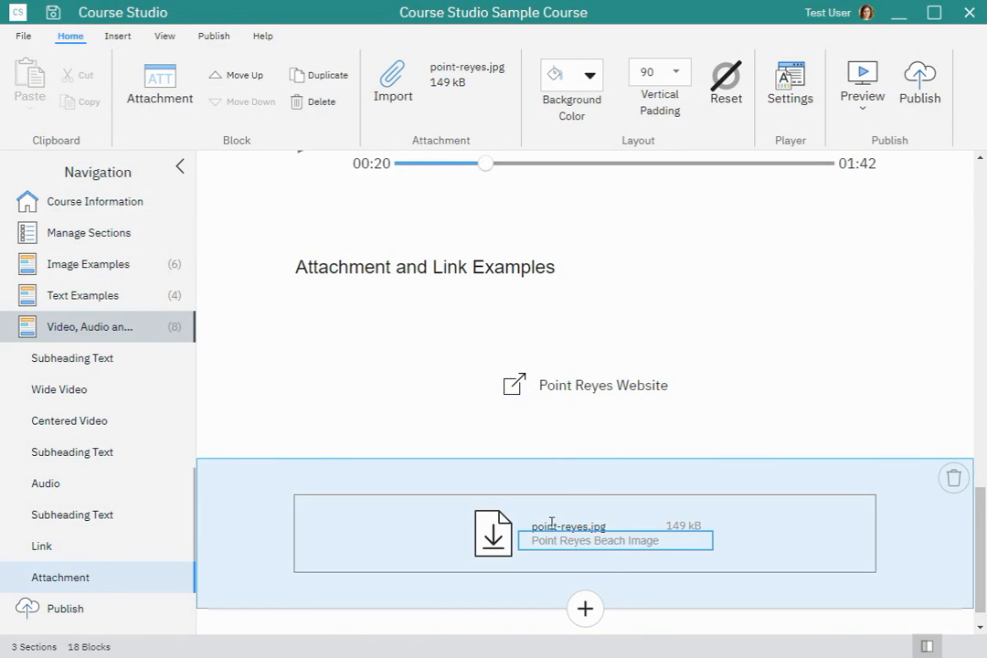
left_click(556, 525)
left_click(589, 540)
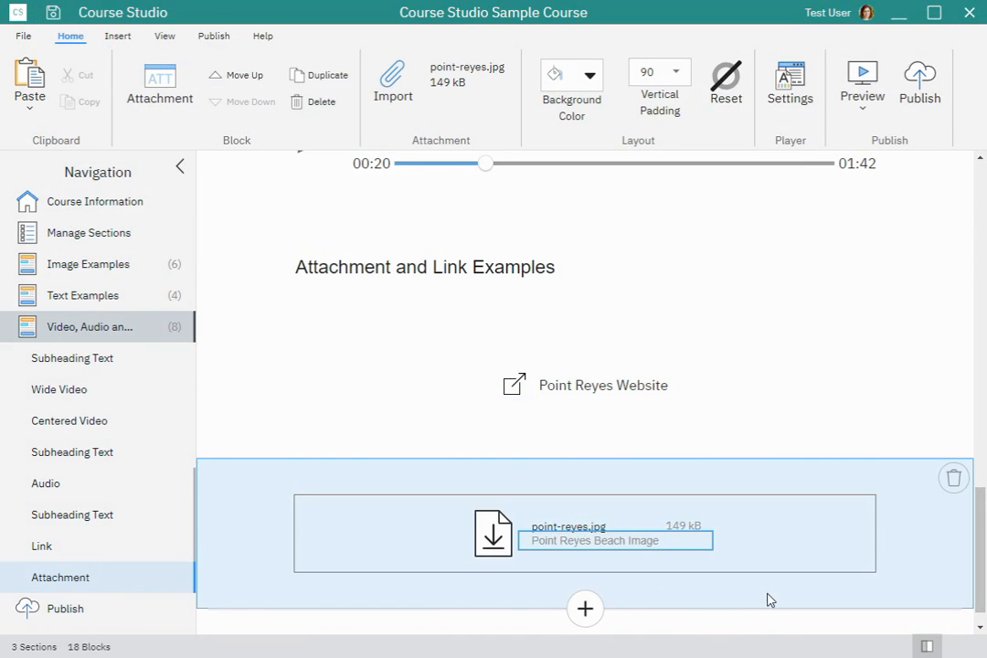
scroll(764, 601, "down", 1)
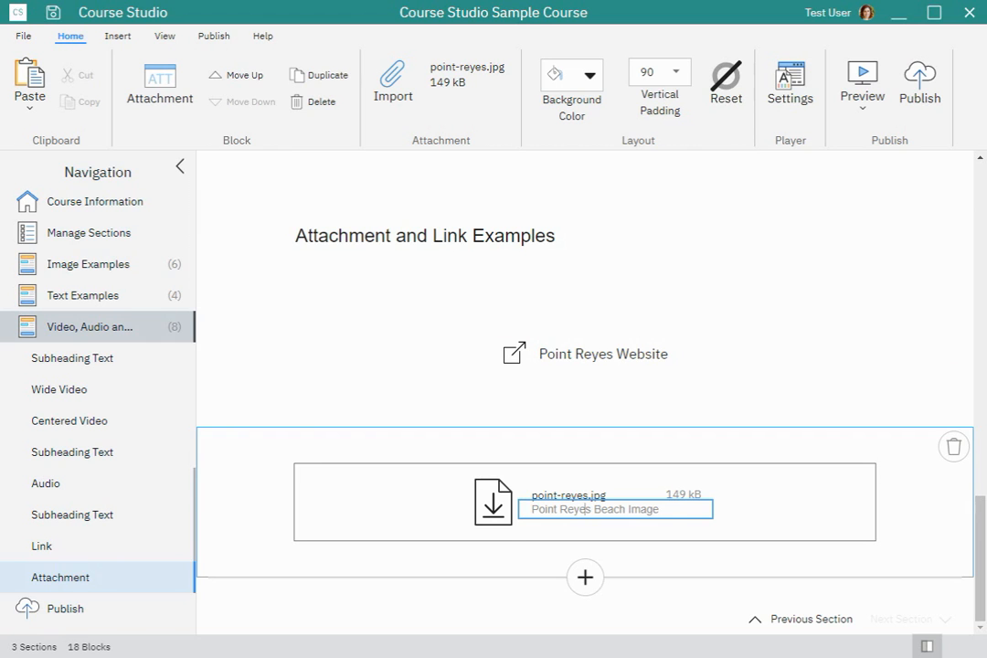
Open the player settings and try the Dark, Dark Blue, Gray, Blue, Light Blue and Purple theme presets in turn
left_click(793, 75)
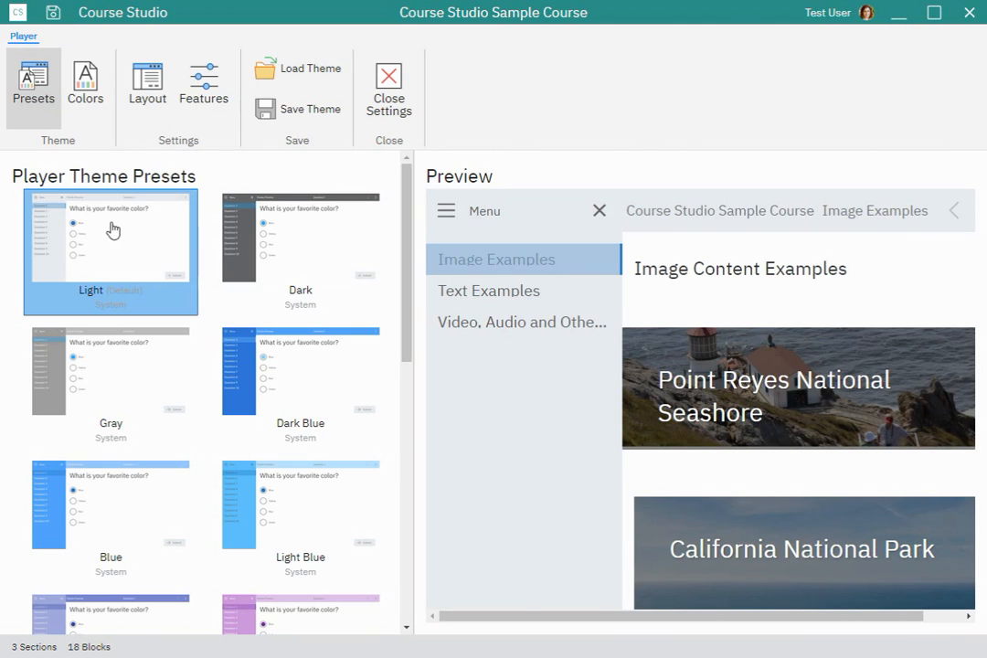
left_click(291, 207)
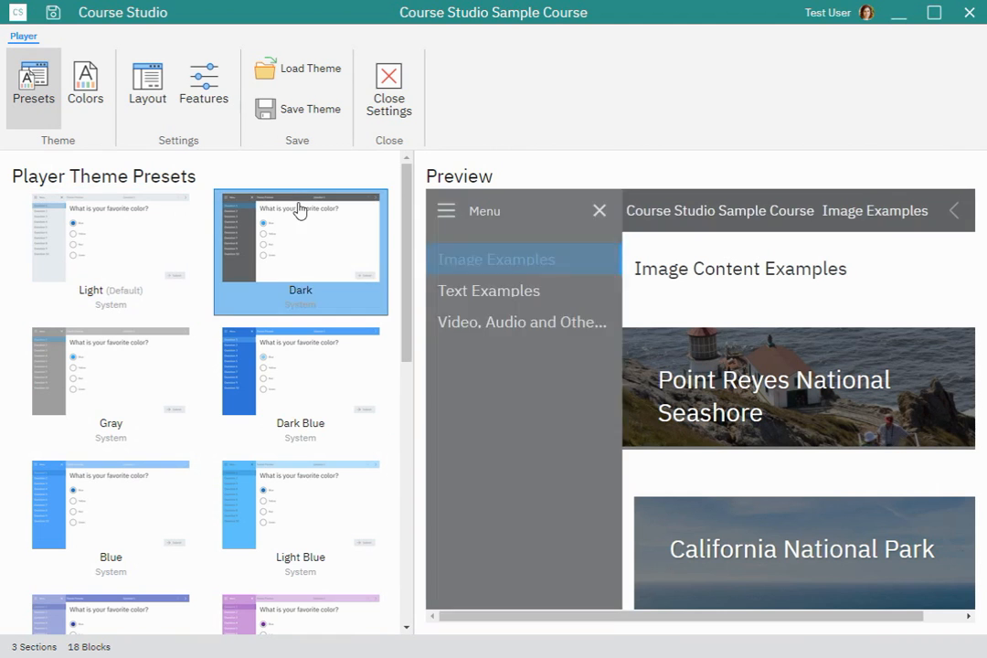
left_click(282, 362)
left_click(104, 408)
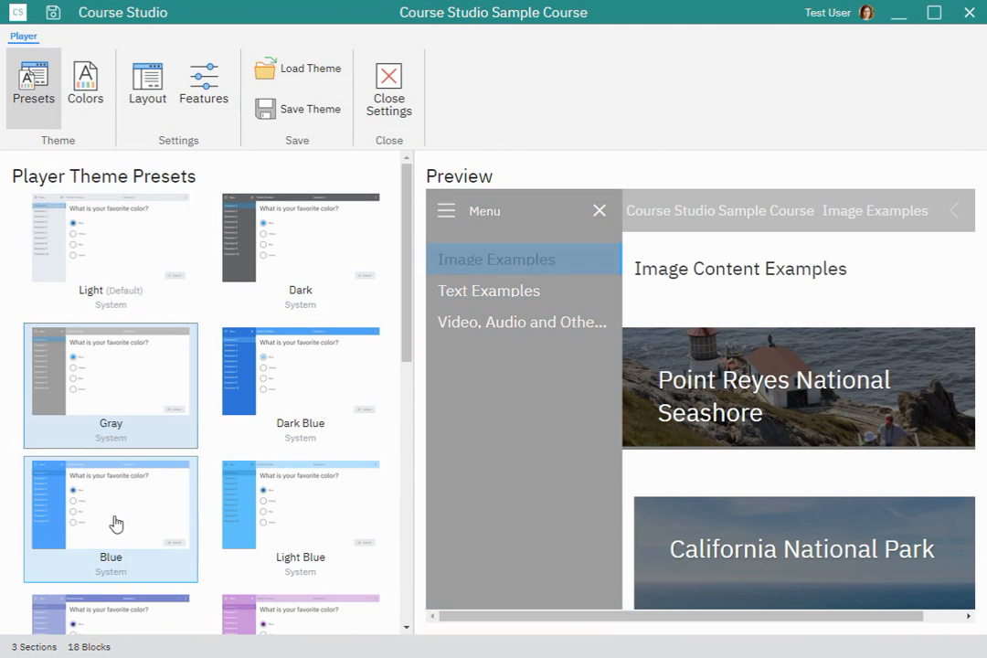
left_click(114, 508)
left_click(265, 521)
scroll(292, 503, "down", 3)
left_click(337, 394)
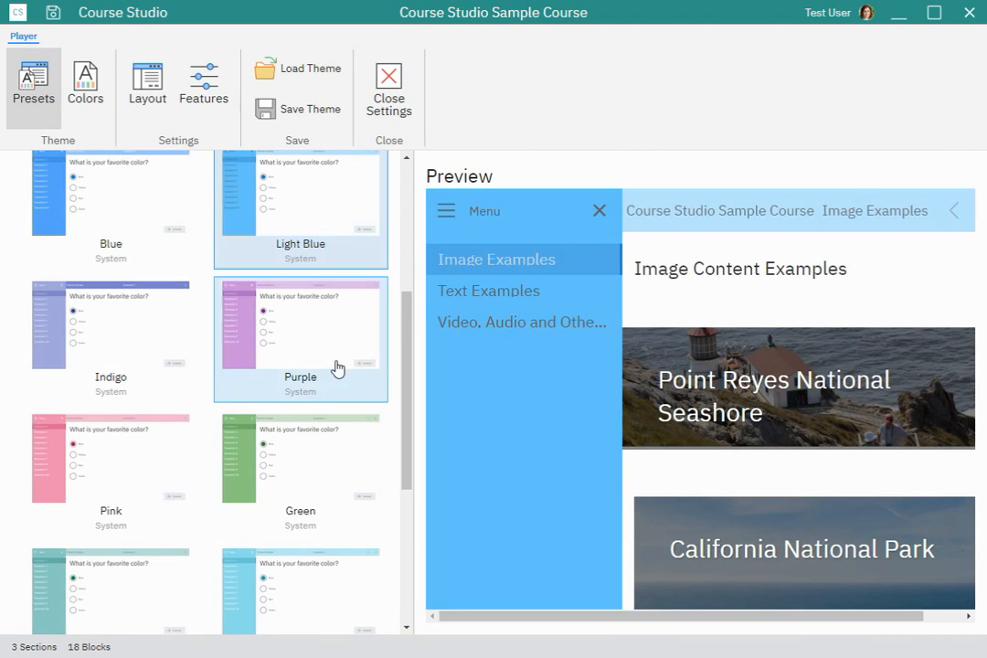
Hide the preview's menu, examine the Image Examples section down to its Next button in the Purple theme, and show the menu again
scroll(725, 373, "down", 2)
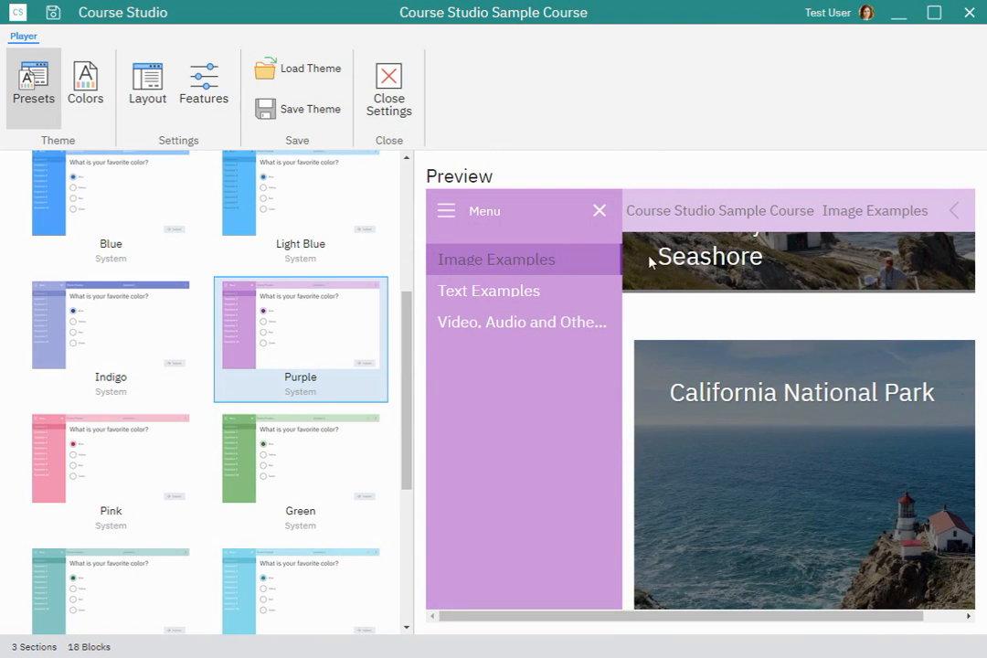
left_click(598, 217)
scroll(721, 388, "up", 1)
scroll(691, 426, "down", 5)
scroll(690, 426, "up", 5)
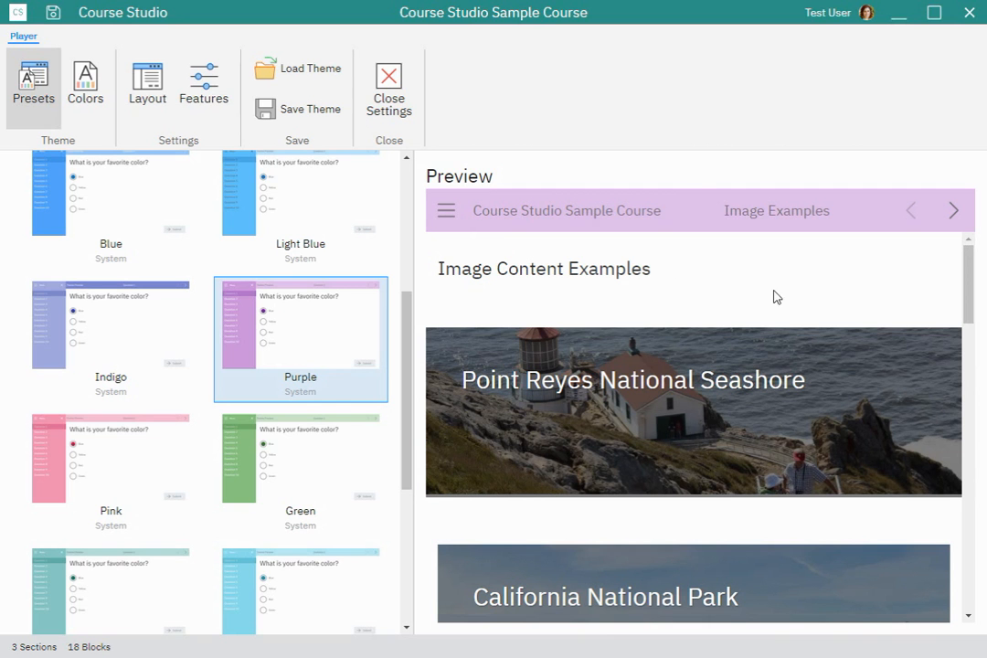
scroll(767, 522, "down", 12)
scroll(747, 489, "down", 5)
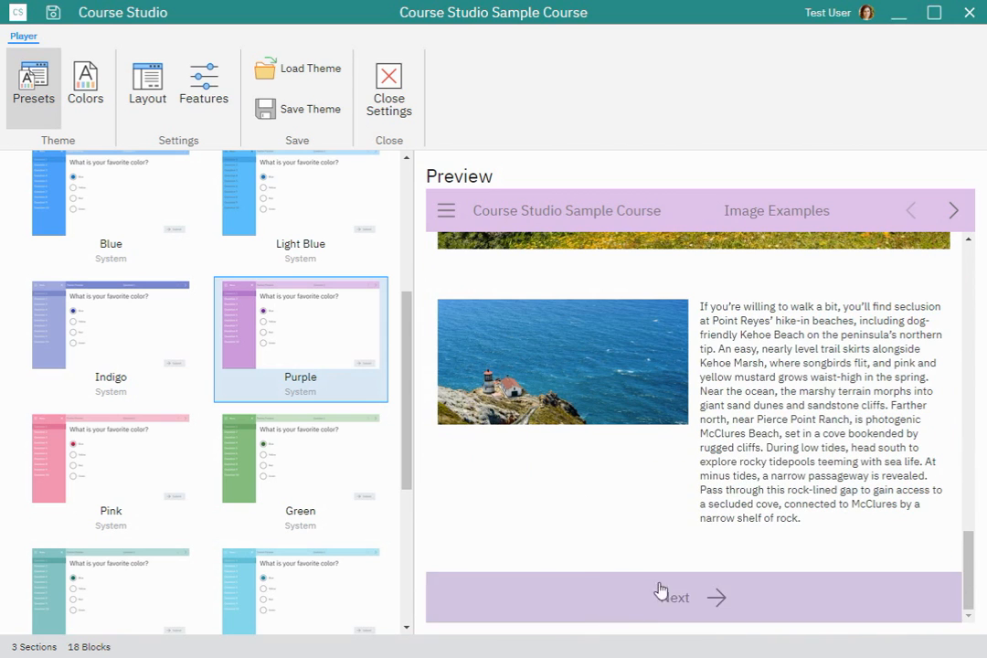
scroll(558, 310, "up", 6)
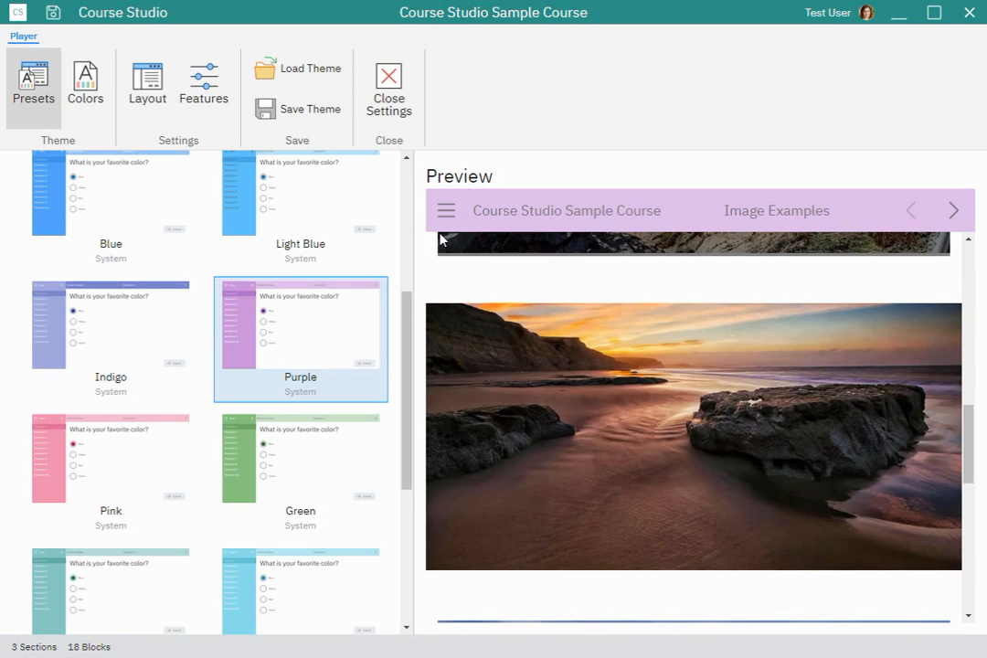
left_click(439, 211)
Try the Green, Cyan, Orange and Amber player theme presets, and return to the Light preset
left_click(277, 454)
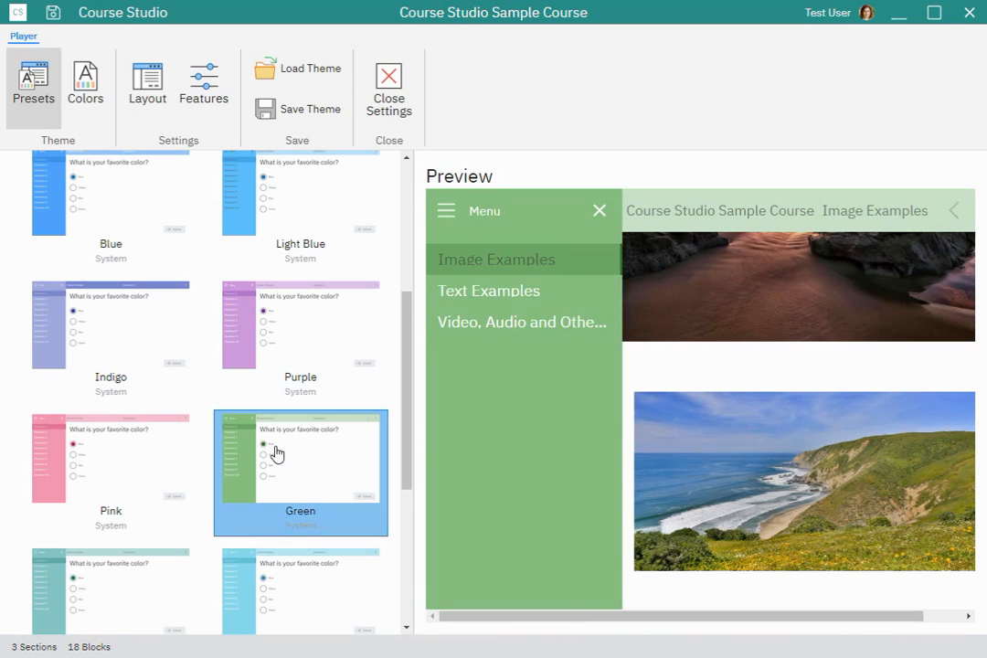
left_click(256, 577)
scroll(119, 585, "down", 3)
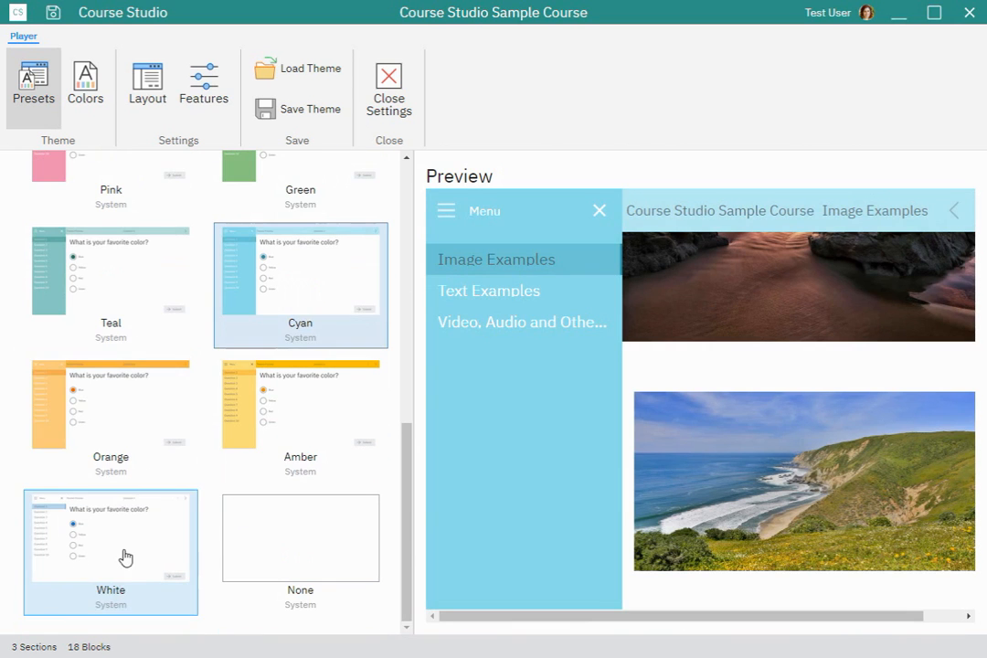
left_click(122, 423)
left_click(280, 407)
scroll(279, 406, "up", 1)
scroll(278, 406, "up", 6)
left_click(128, 264)
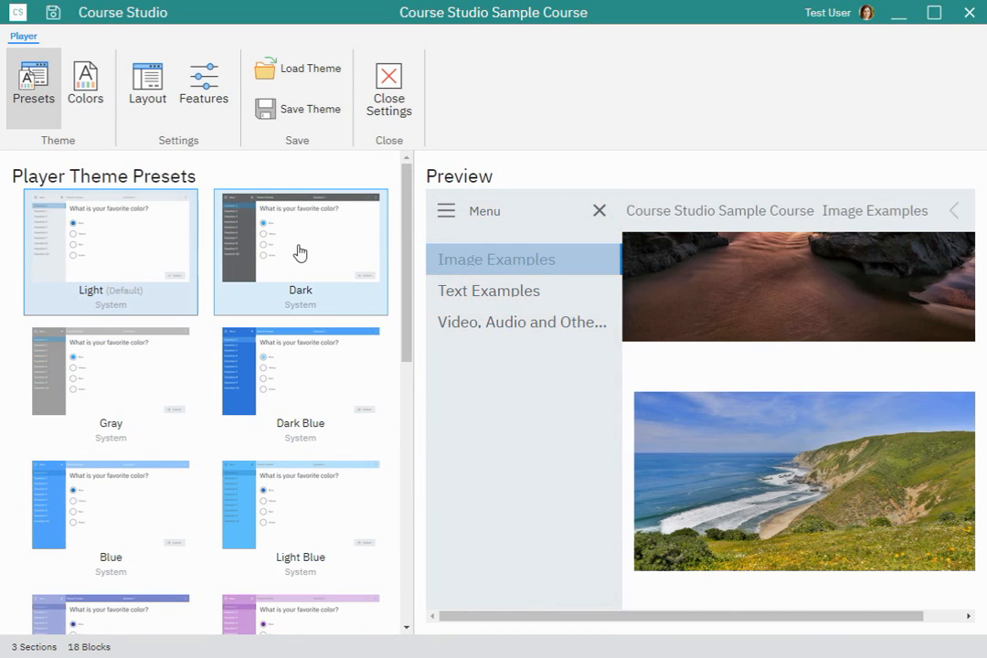
Glance at the player colors, apply the Light Blue theme preset, and open the player colors for that theme
left_click(88, 90)
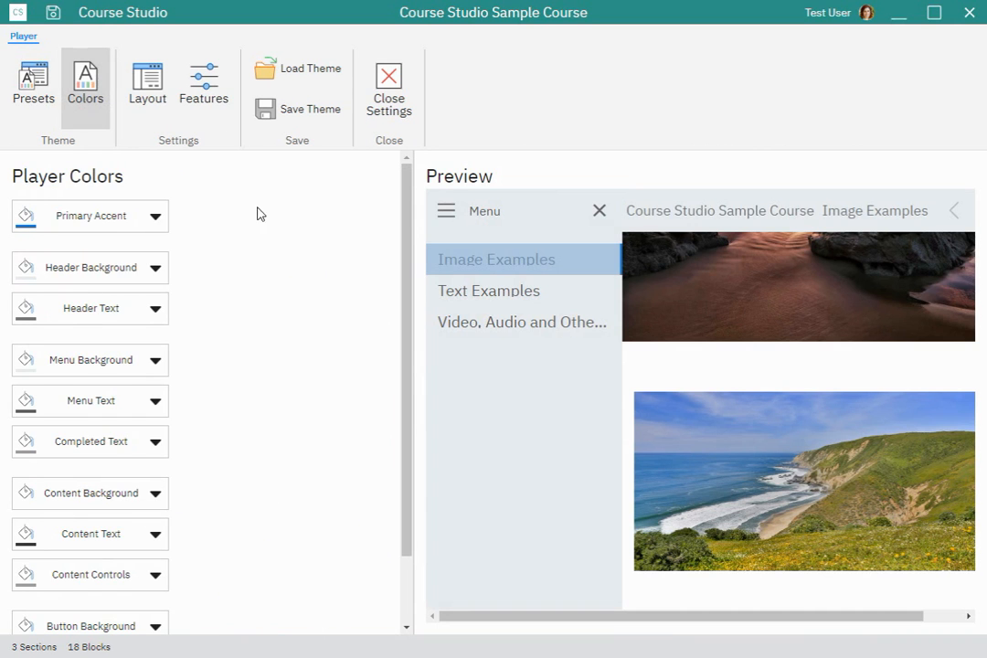
left_click(30, 103)
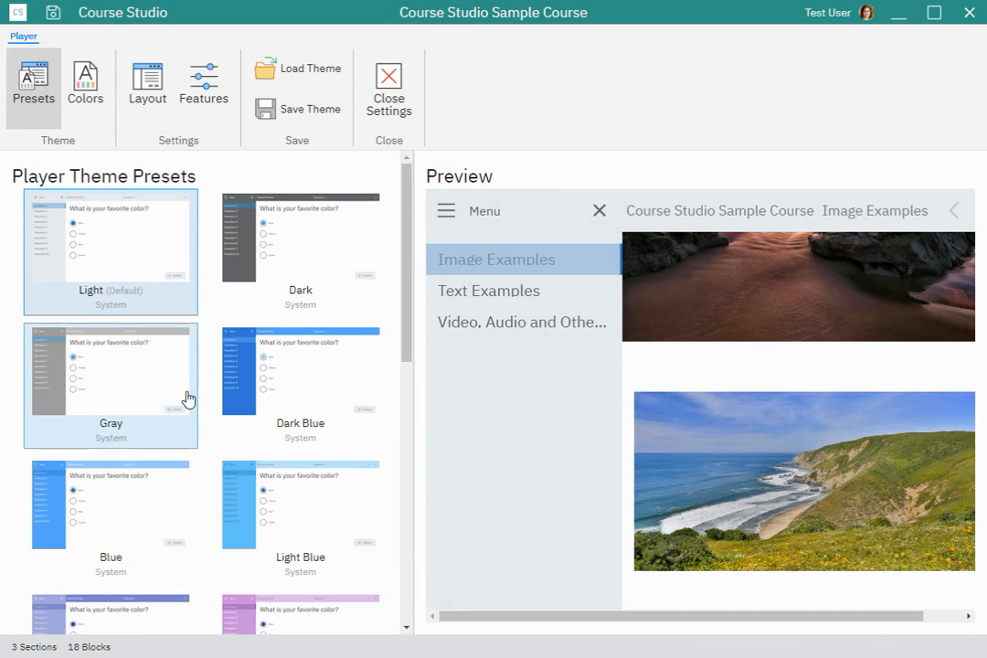
left_click(289, 498)
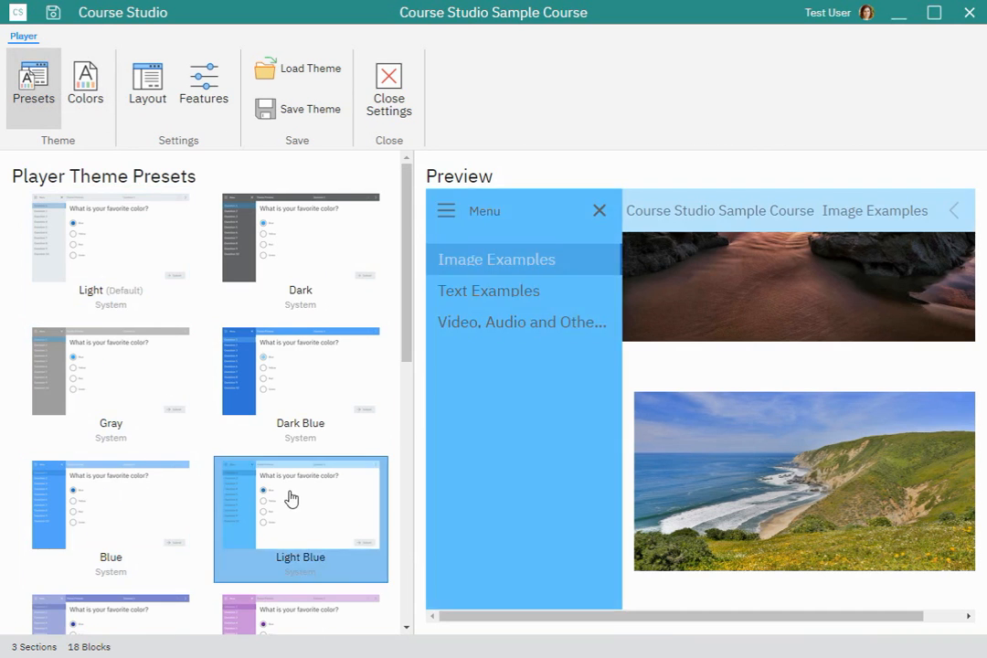
left_click(91, 87)
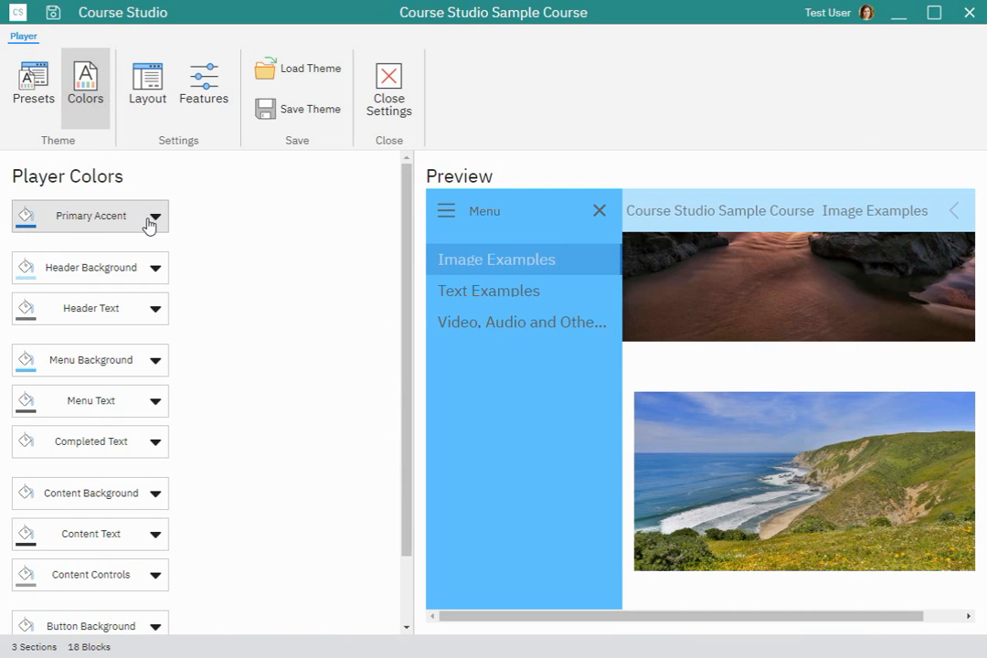
Set the player's header background to a pale purple, hex D5B8DA, and look through the other player color settings
left_click(152, 271)
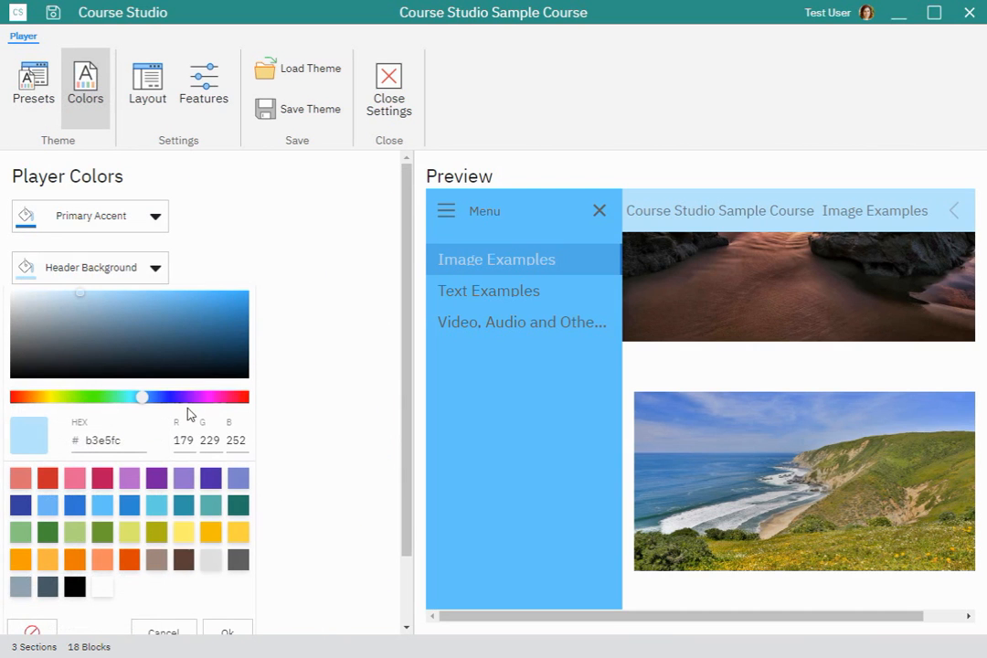
left_click(128, 479)
mouse_move(115, 328)
left_mouse_down()
mouse_move(51, 295)
mouse_move(47, 303)
left_mouse_up()
left_click(229, 631)
scroll(114, 534, "down", 2)
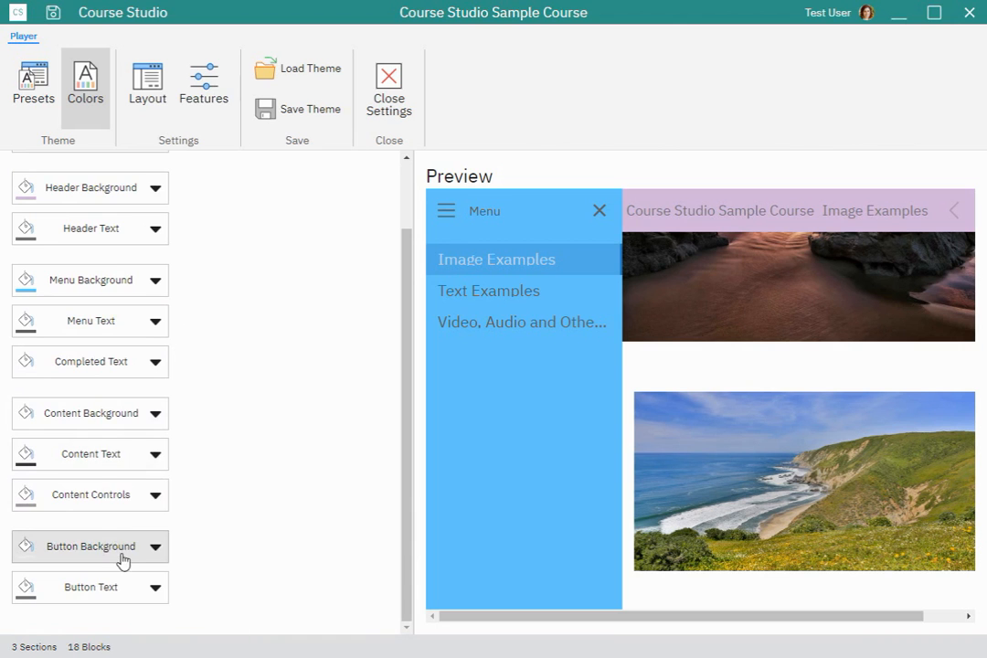
scroll(122, 562, "up", 2)
scroll(128, 548, "down", 2)
scroll(200, 507, "up", 2)
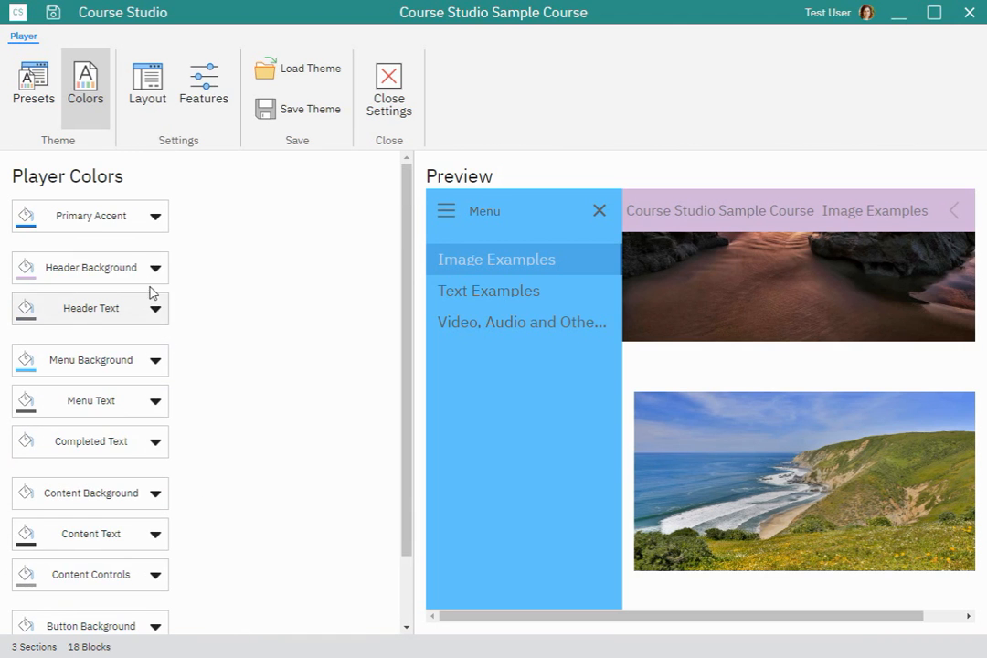
Try light blue and light red for the header background, and set it to a pale pink, hex E1C4C4
left_click(150, 271)
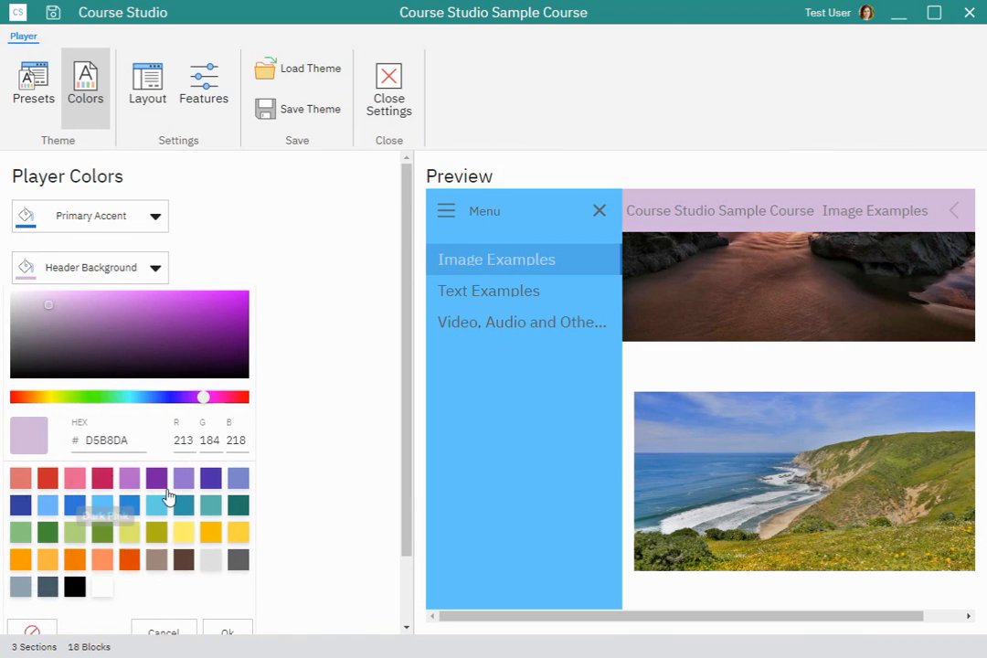
left_click(48, 505)
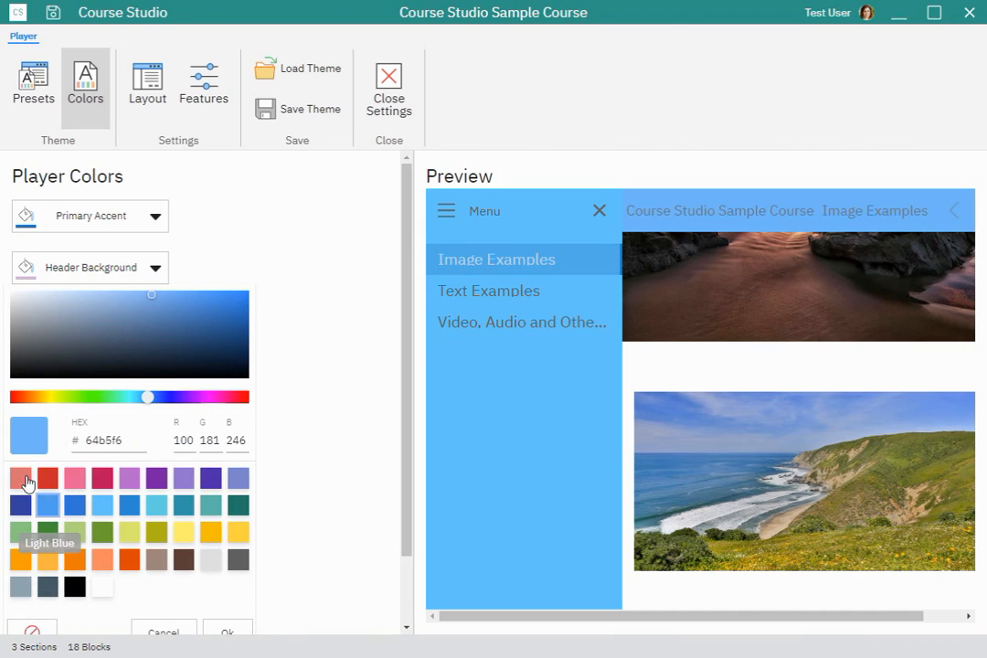
left_click(21, 477)
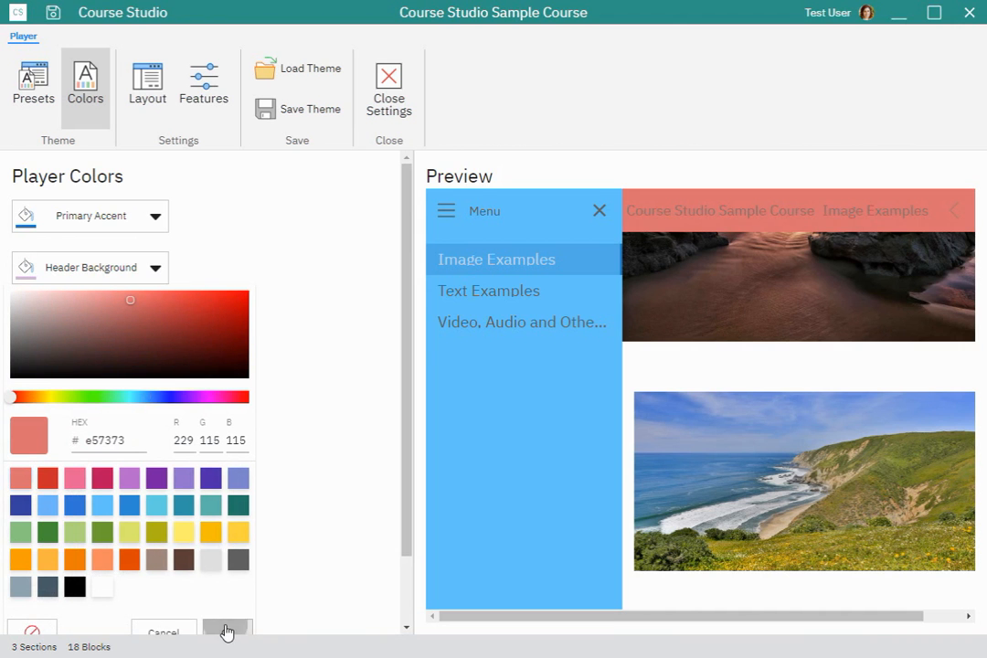
left_click(42, 307)
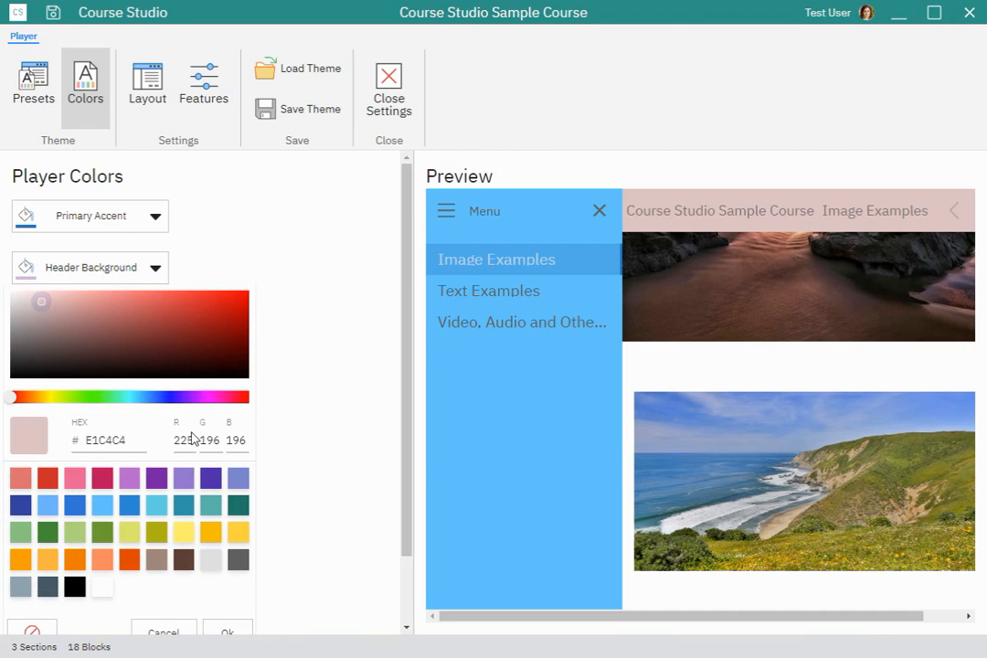
left_click(224, 630)
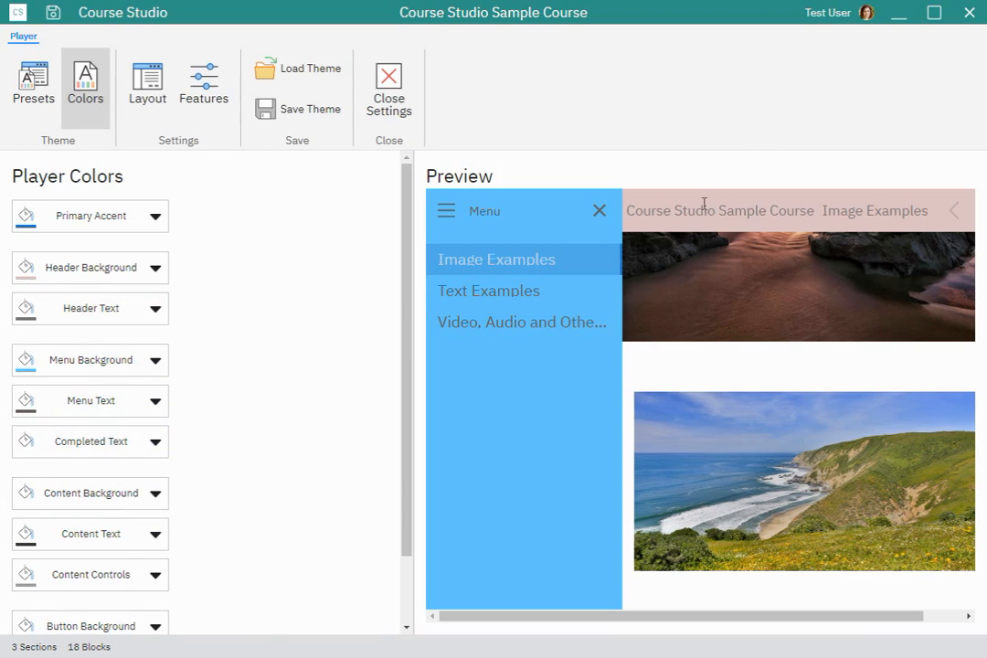
Try deep orange for the player's header text, and set it to an olive green swatch
left_click(149, 309)
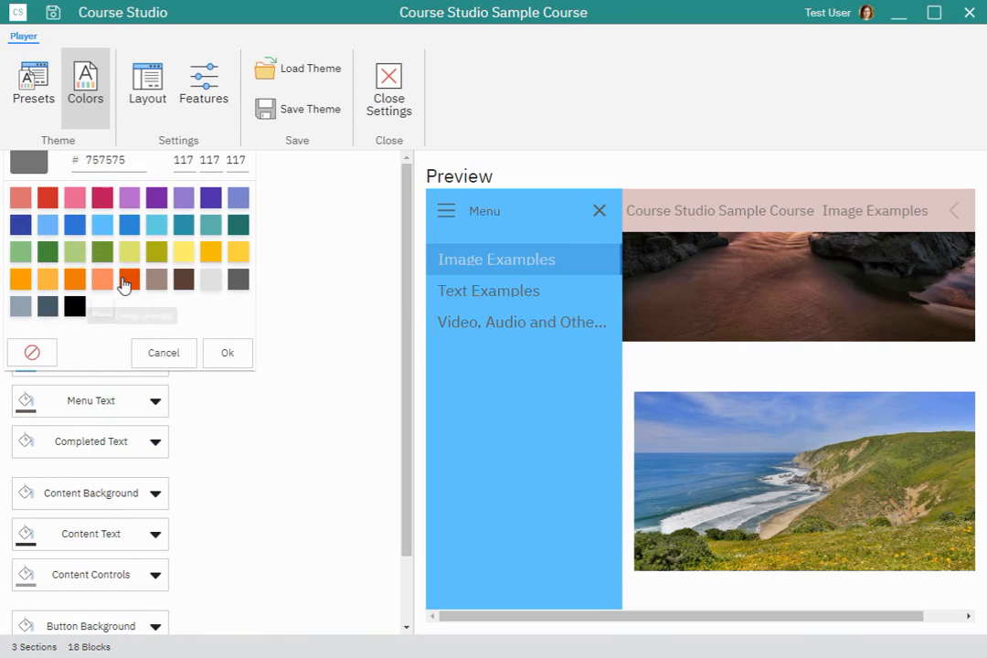
left_click(130, 281)
left_click(102, 252)
left_click(227, 354)
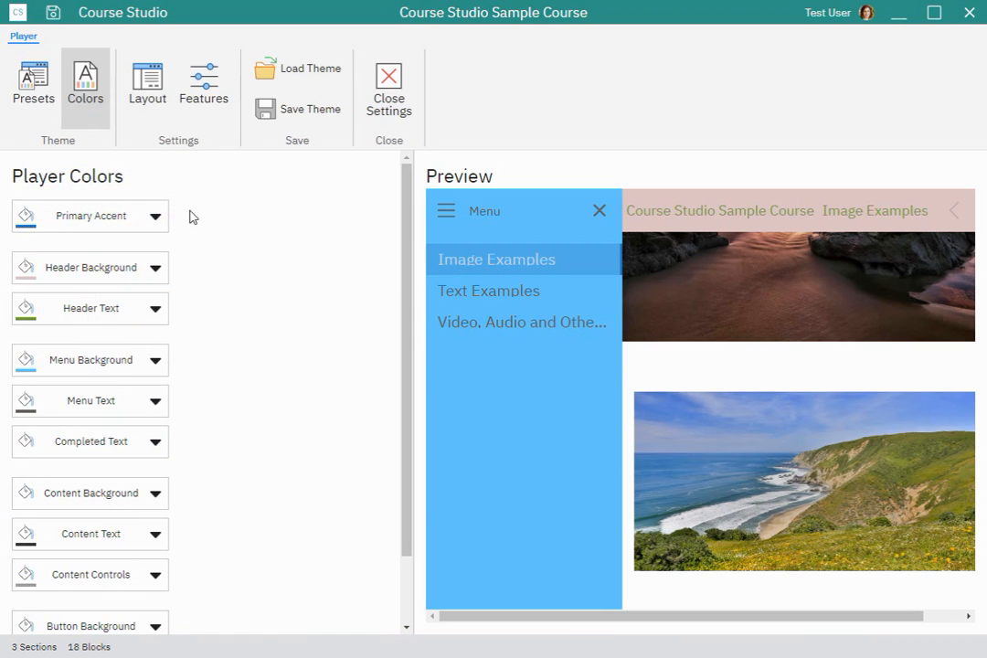
Replace the custom player colors with the Light preset, try Light Blue again, and settle on Light
left_click(33, 82)
left_click(91, 302)
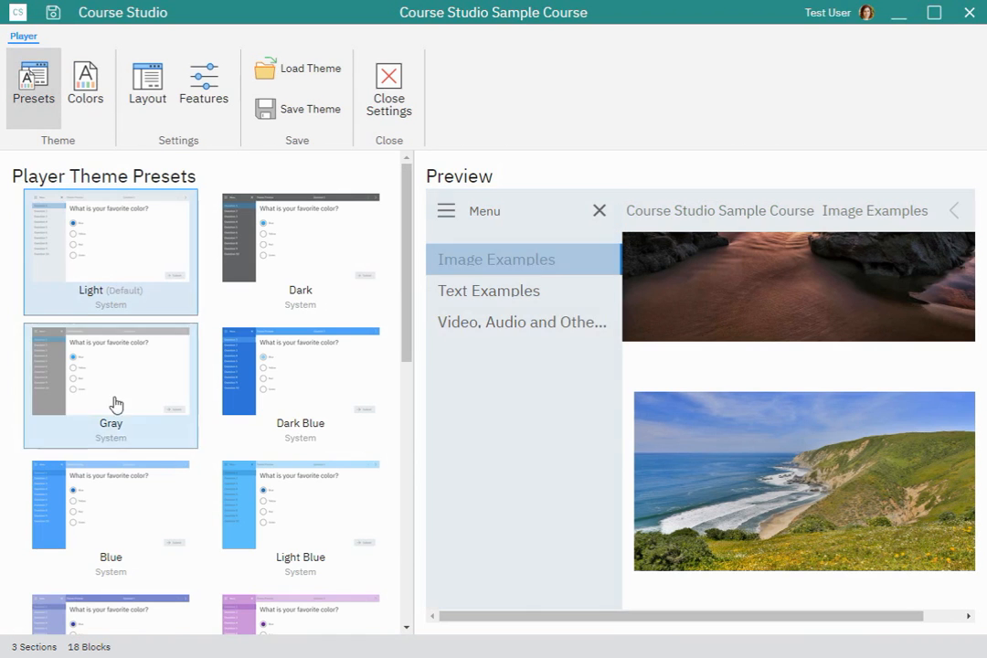
left_click(283, 506)
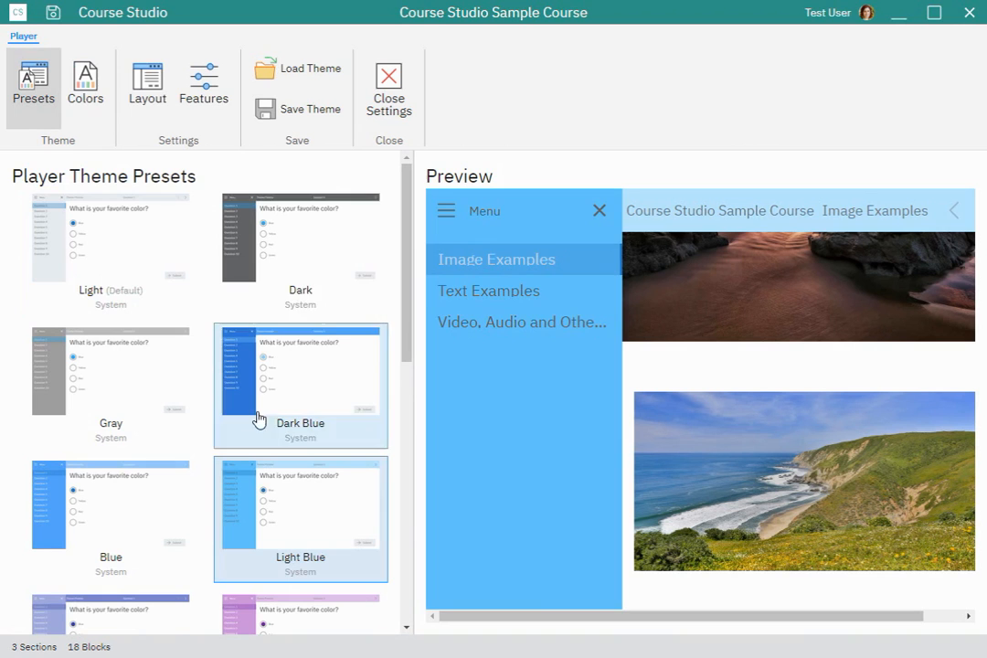
left_click(83, 247)
Open the player layout settings and choose Icon Only for the navigation buttons
left_click(132, 79)
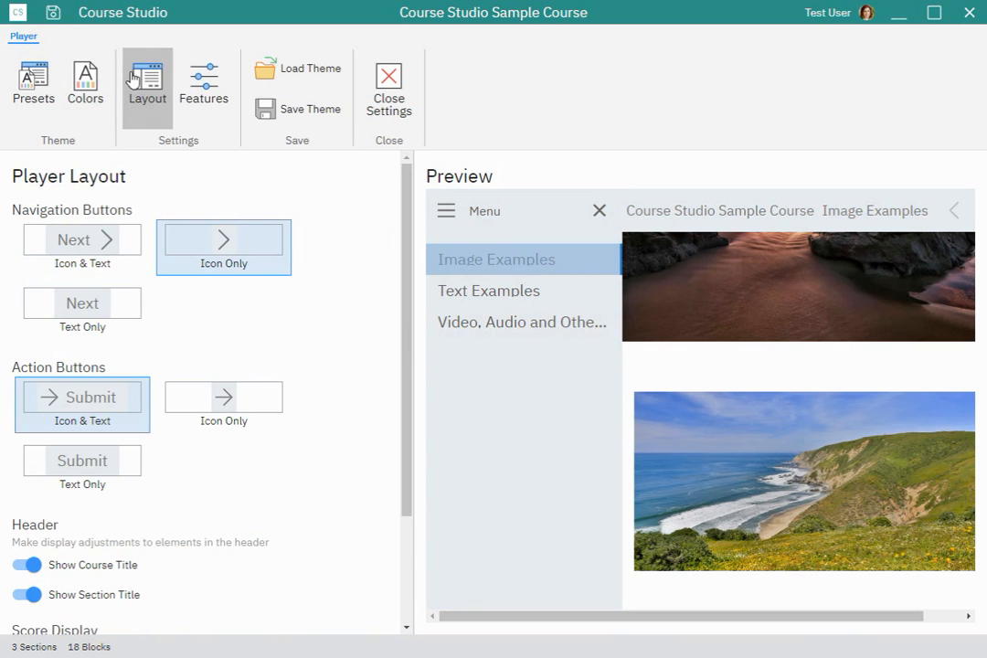
left_click(286, 253)
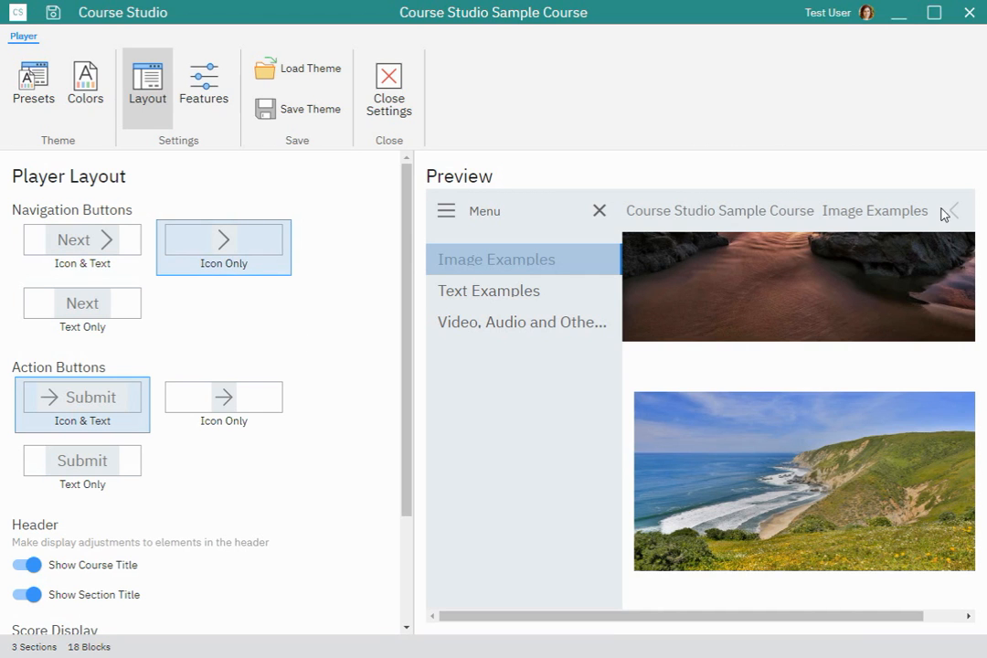
Try Icon & Text and Text Only for the player's navigation buttons, and return them to Icon Only
left_click_drag(857, 619, 924, 619)
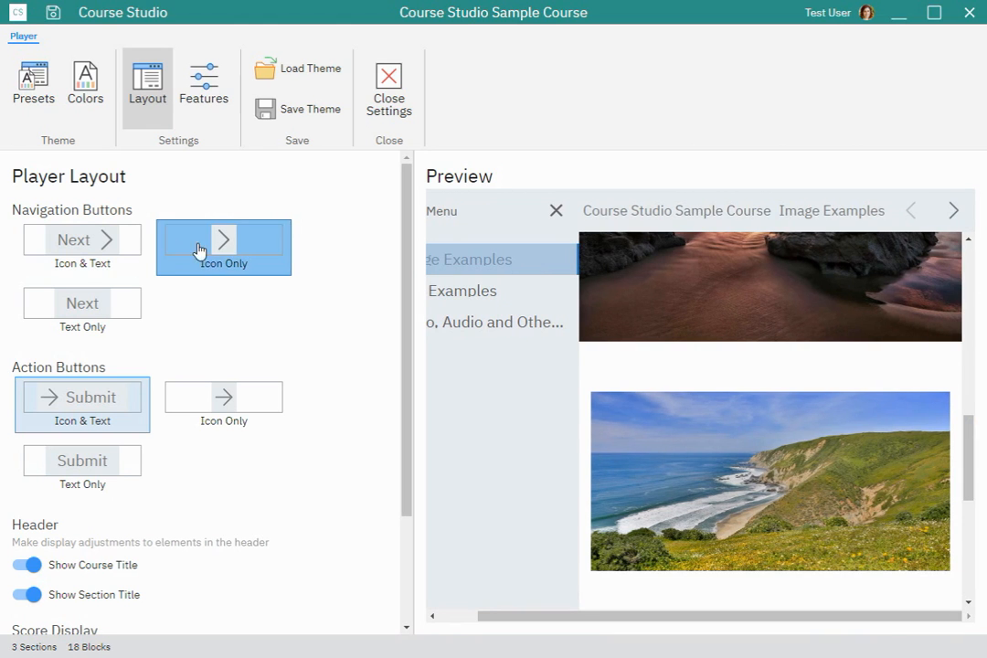
left_click(117, 240)
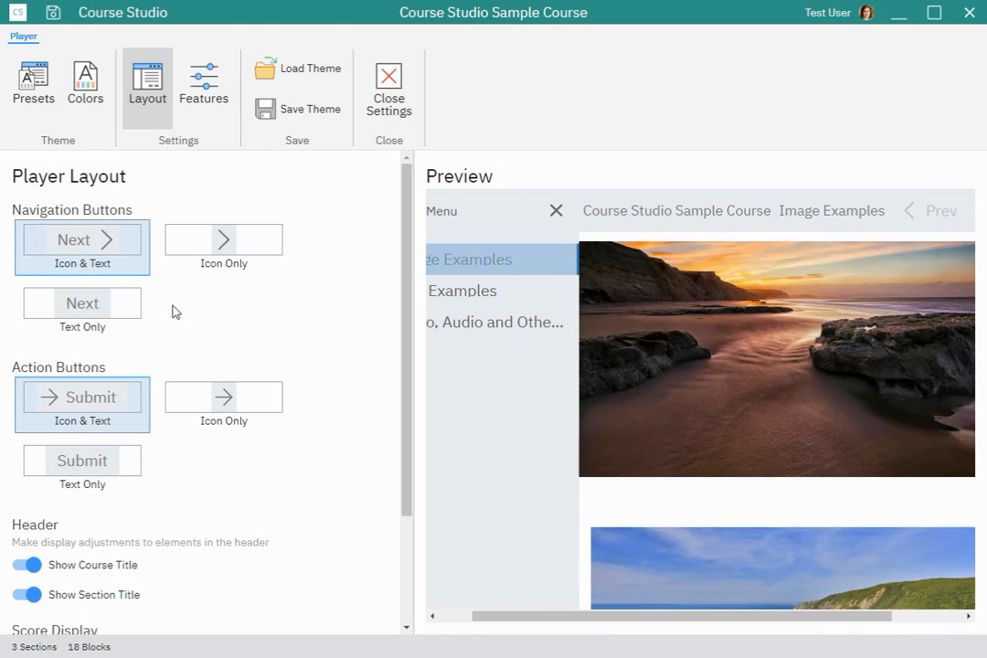
left_click_drag(590, 618, 660, 618)
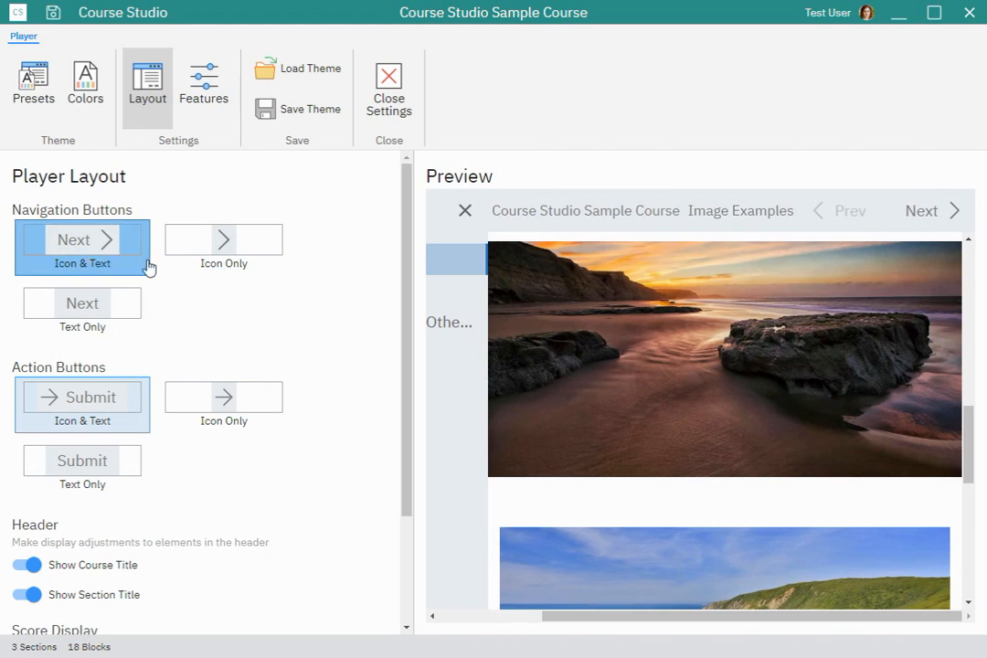
left_click(99, 305)
left_click(203, 247)
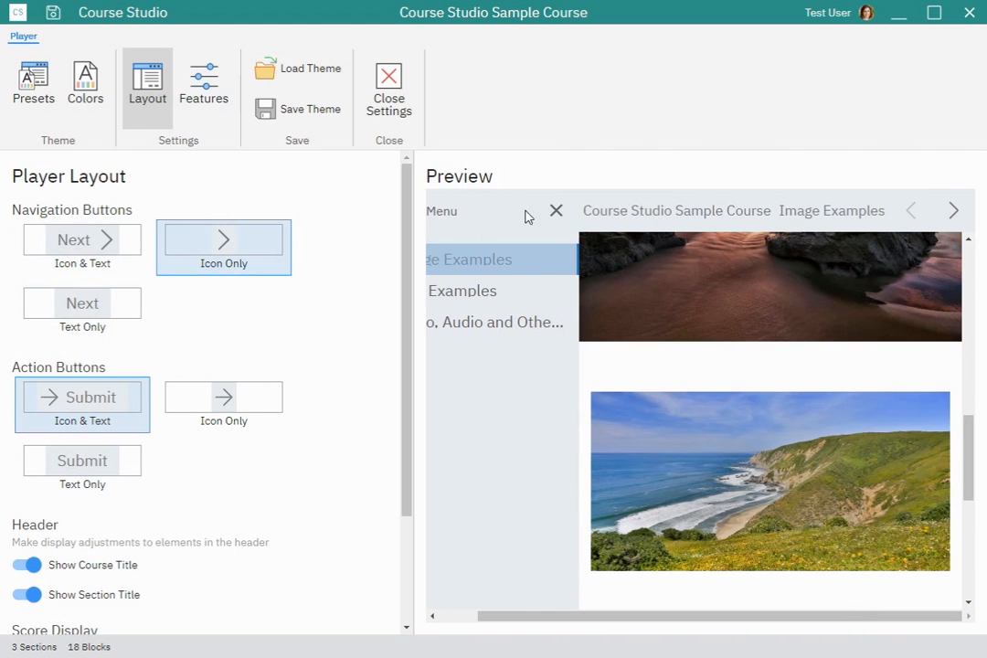
left_click_drag(580, 618, 541, 619)
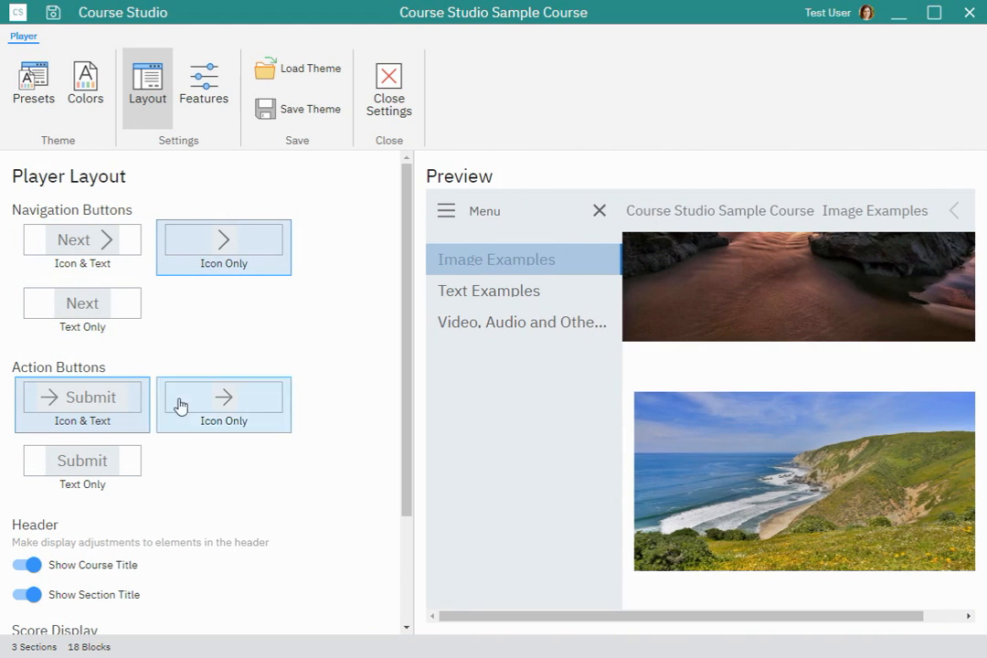
Try Icon Only for the player's action buttons, and return them to Icon & Text
scroll(673, 513, "down", 3)
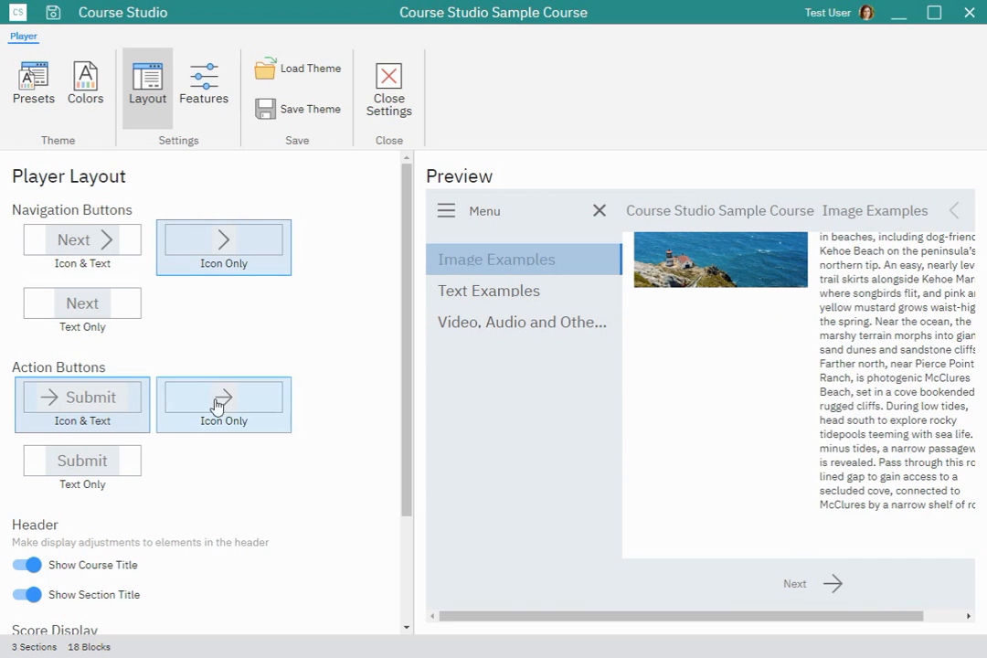
left_click(220, 397)
left_click(102, 397)
Try hiding the course title and section title in the player header, and switch both back on
scroll(280, 453, "down", 1)
scroll(280, 454, "down", 3)
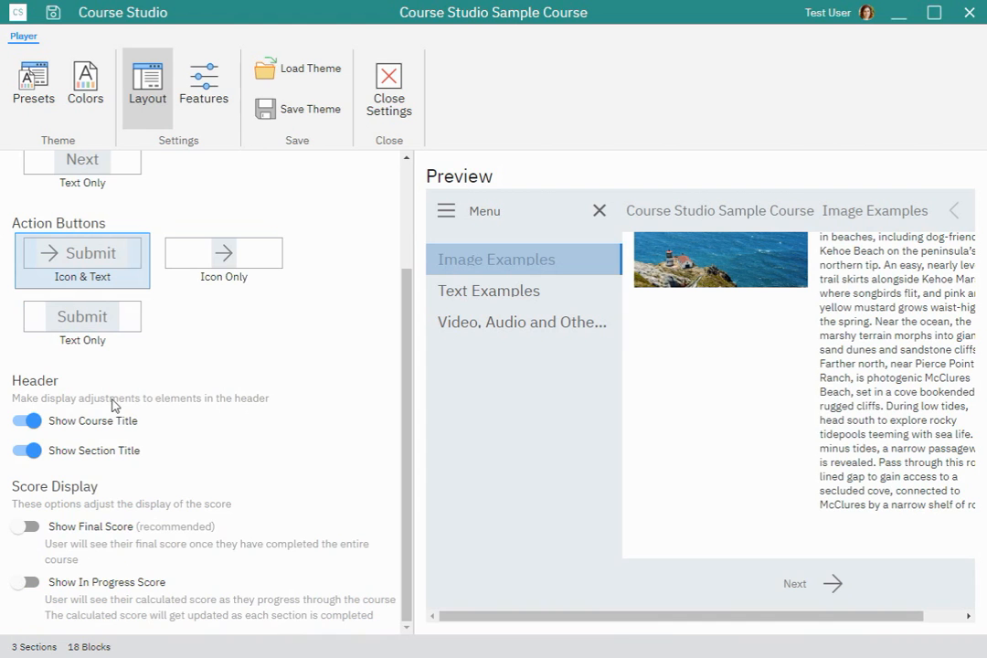
left_click(57, 424)
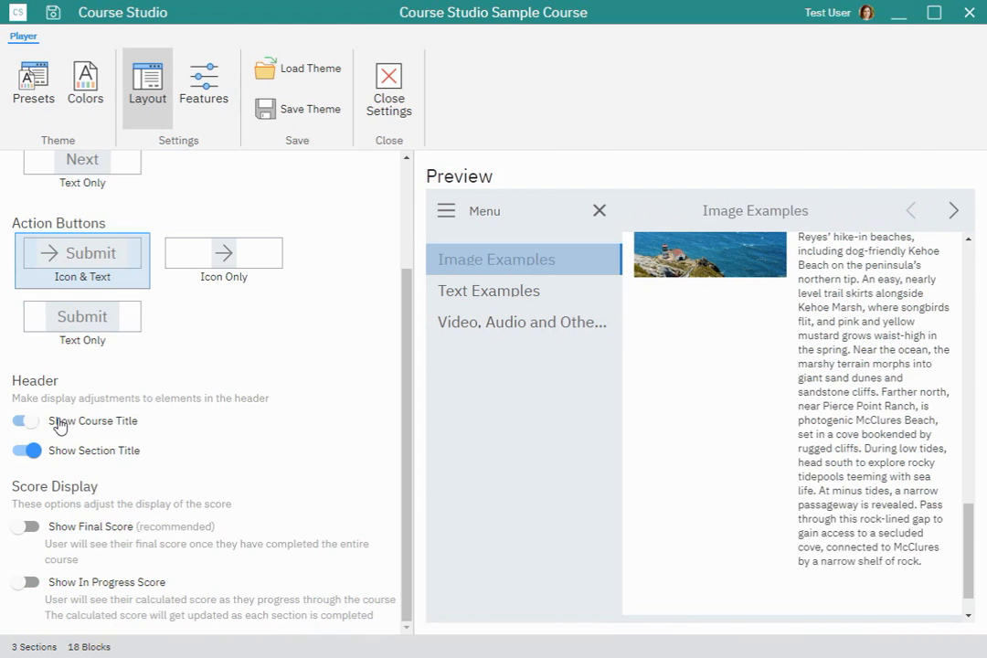
left_click(28, 452)
left_click(28, 452)
left_click(24, 422)
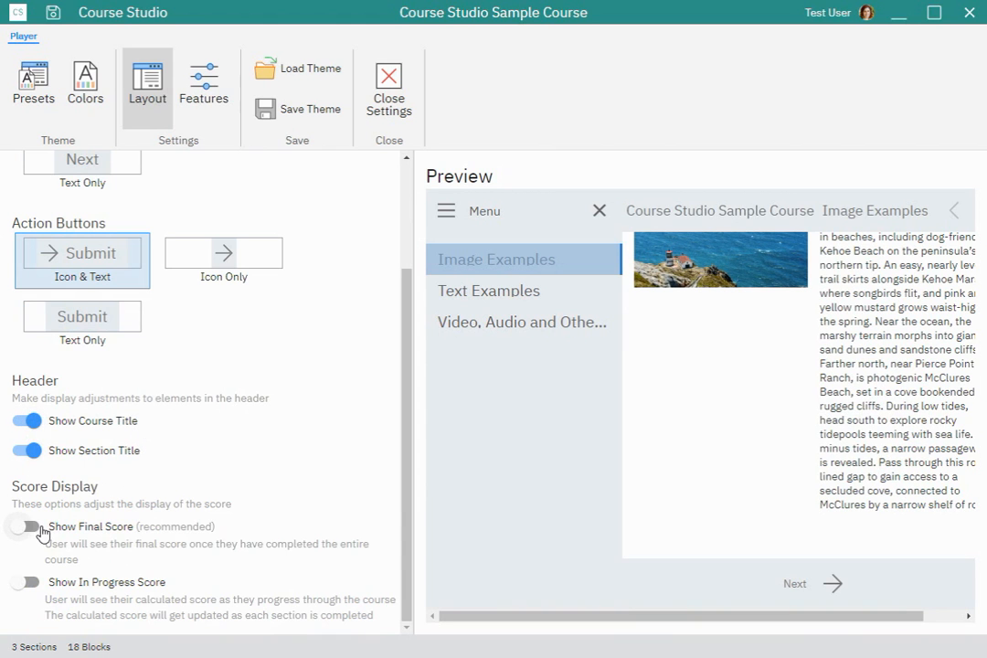
Open the player features settings and try free navigation by visiting the text and video sections in the preview, returning to Image Examples
scroll(191, 412, "up", 3)
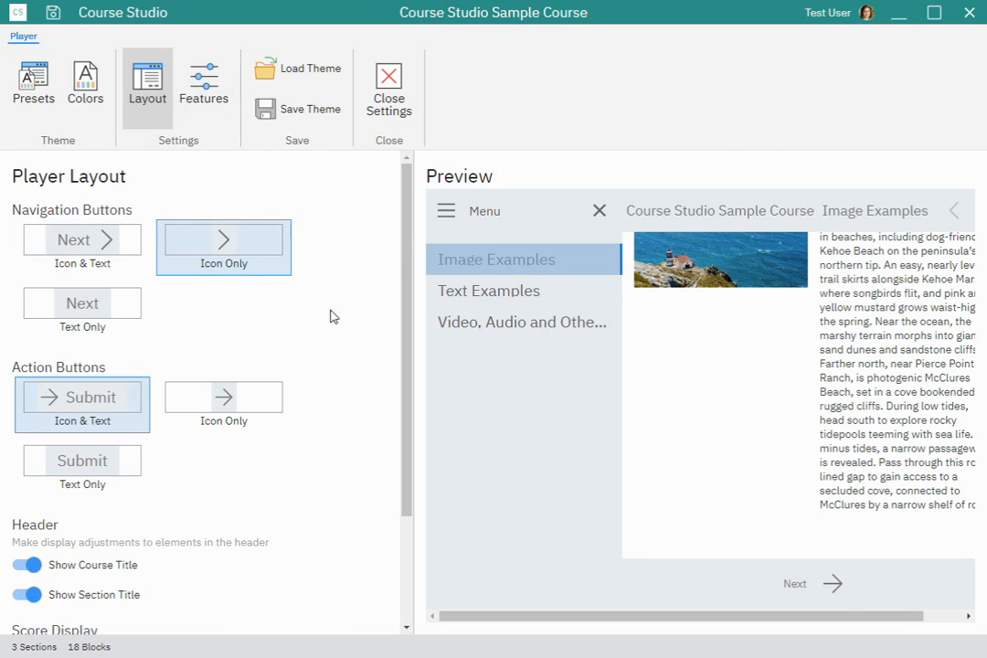
left_click(207, 95)
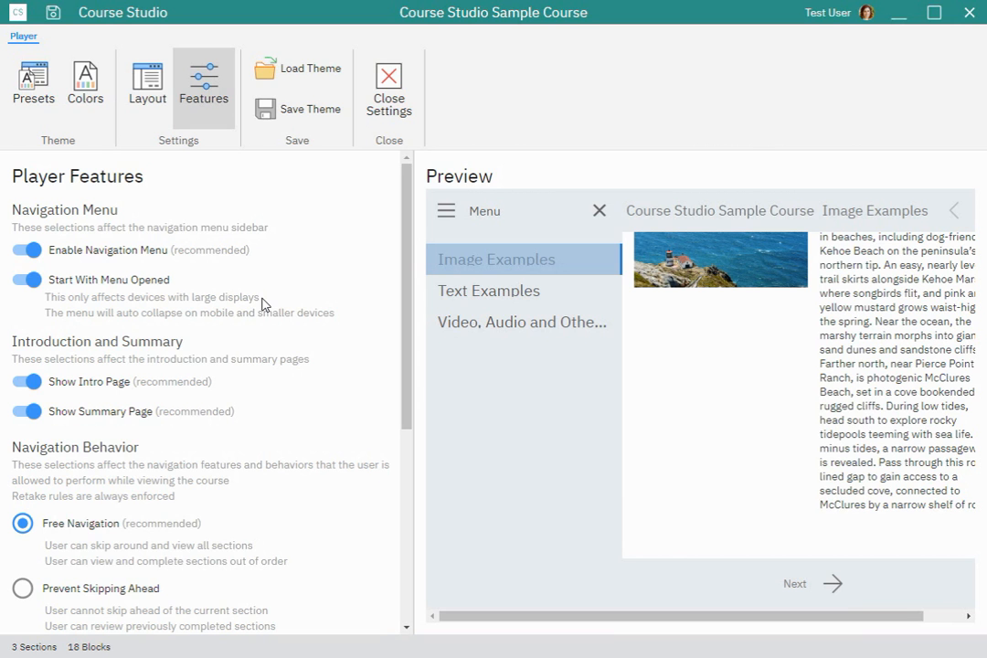
scroll(117, 530, "down", 3)
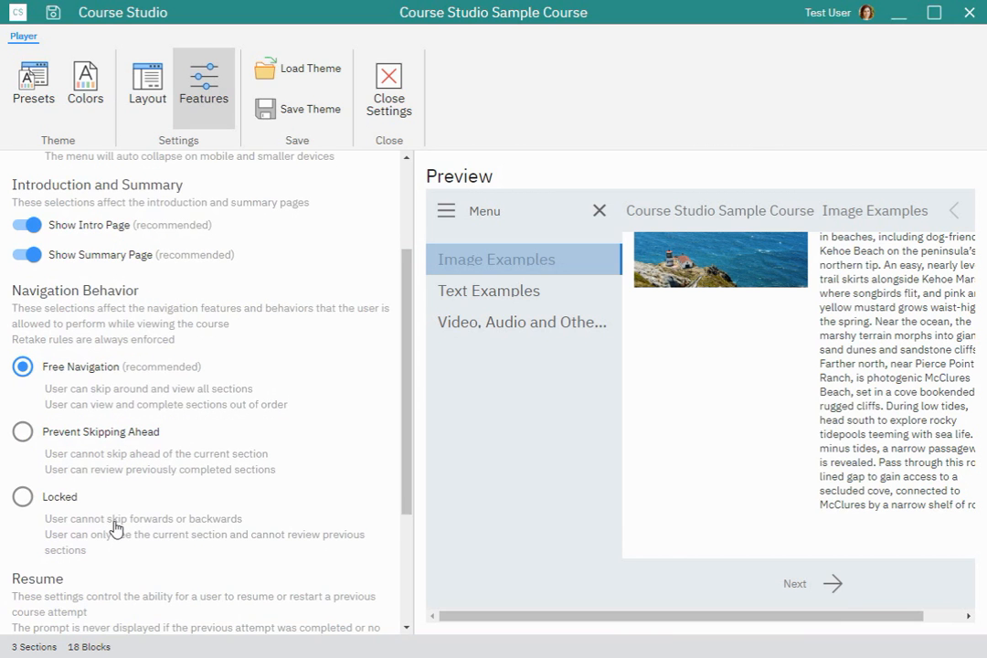
left_click(468, 291)
left_click(498, 322)
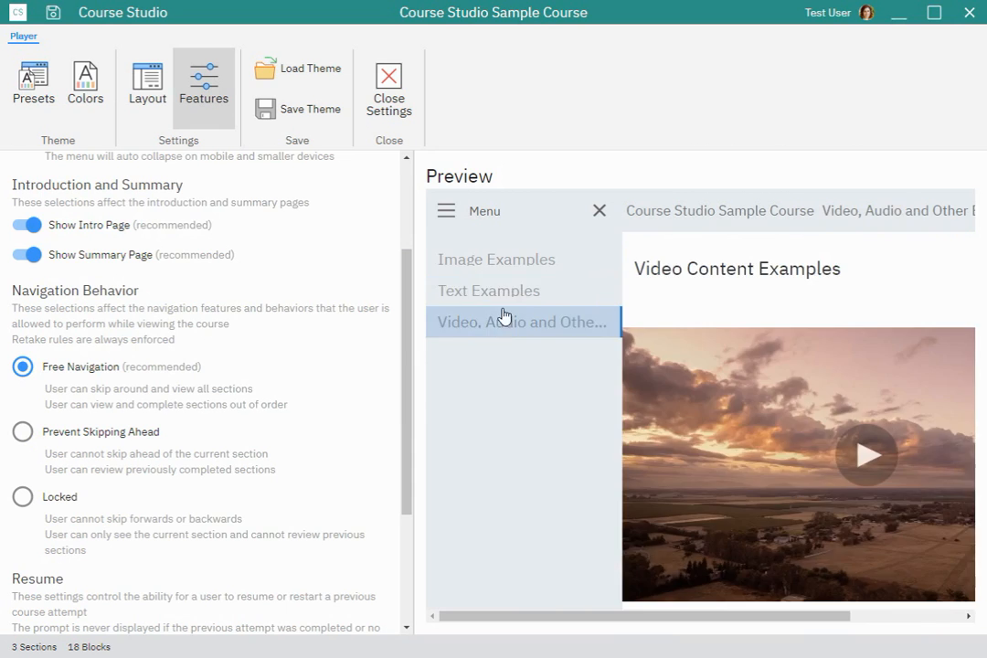
left_click(514, 289)
left_click(513, 261)
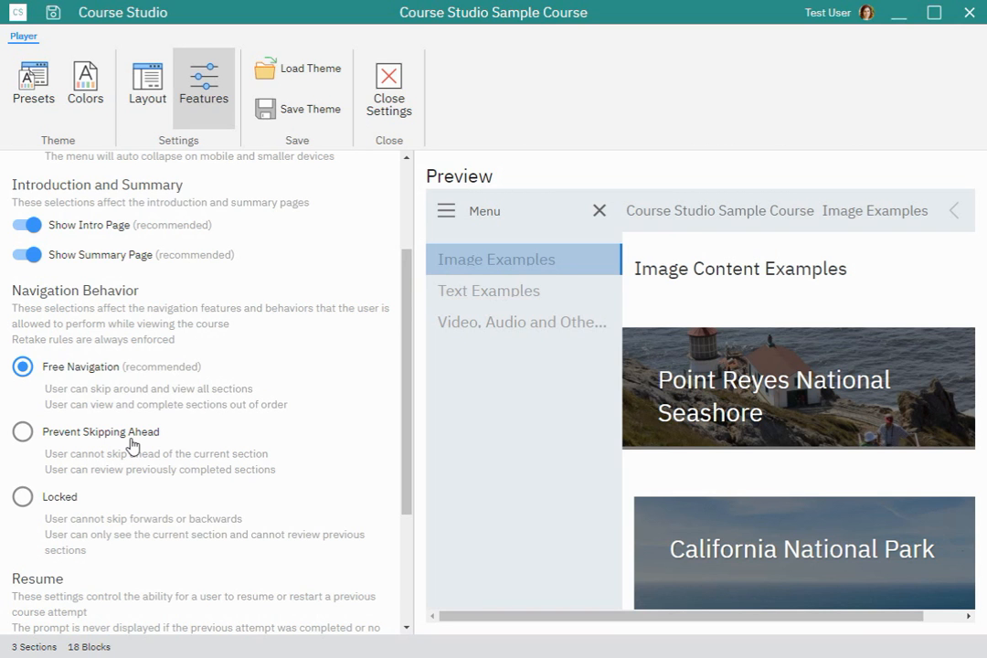
Review the player's navigation behavior and resume options, revisit the theme presets, and close the player settings
scroll(161, 534, "down", 3)
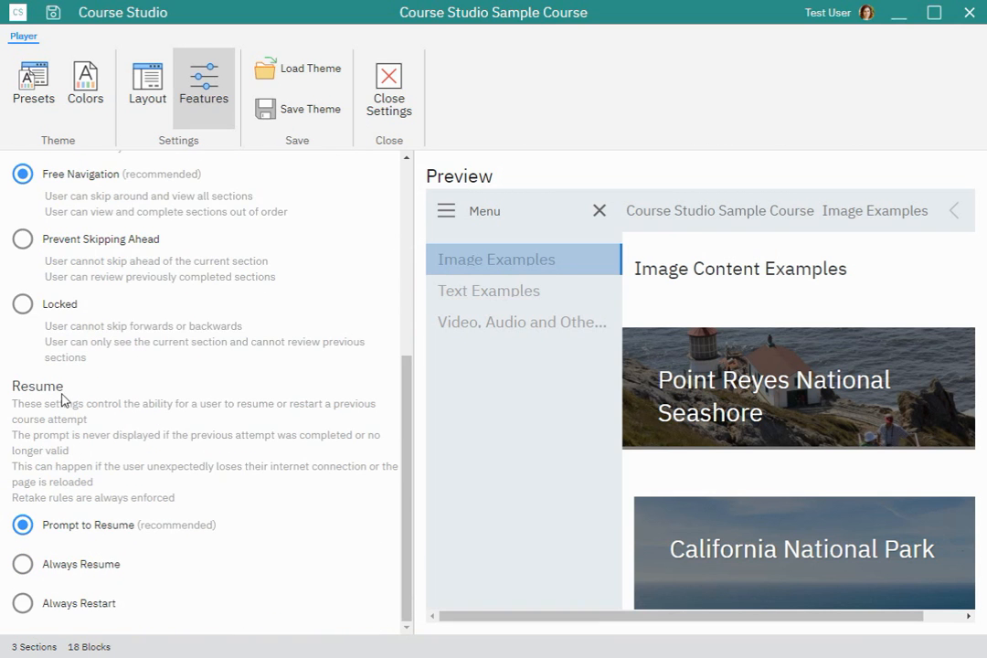
scroll(173, 510, "up", 5)
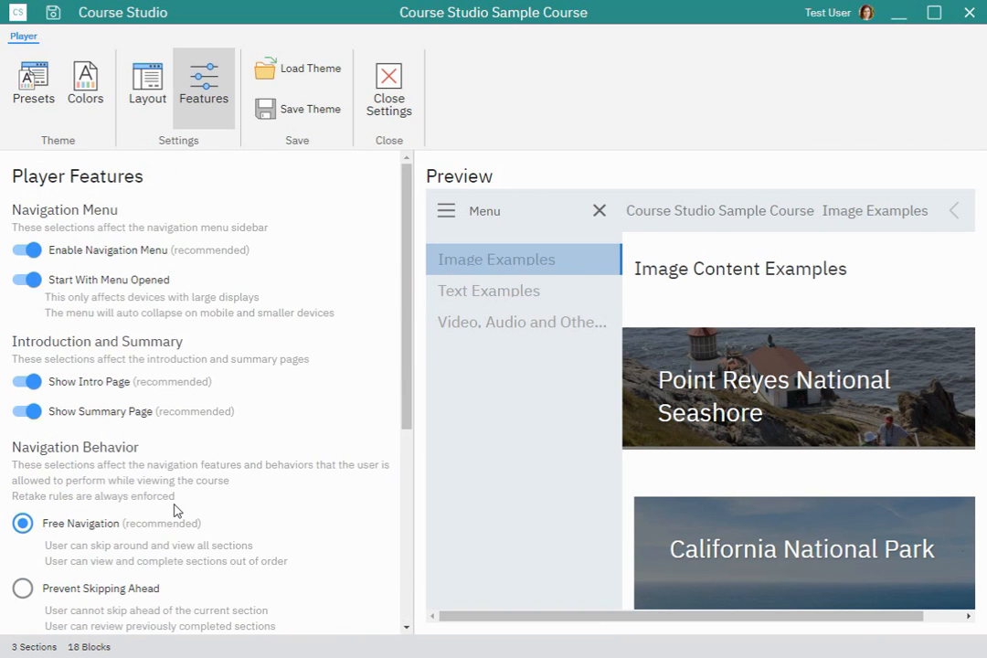
scroll(177, 510, "down", 5)
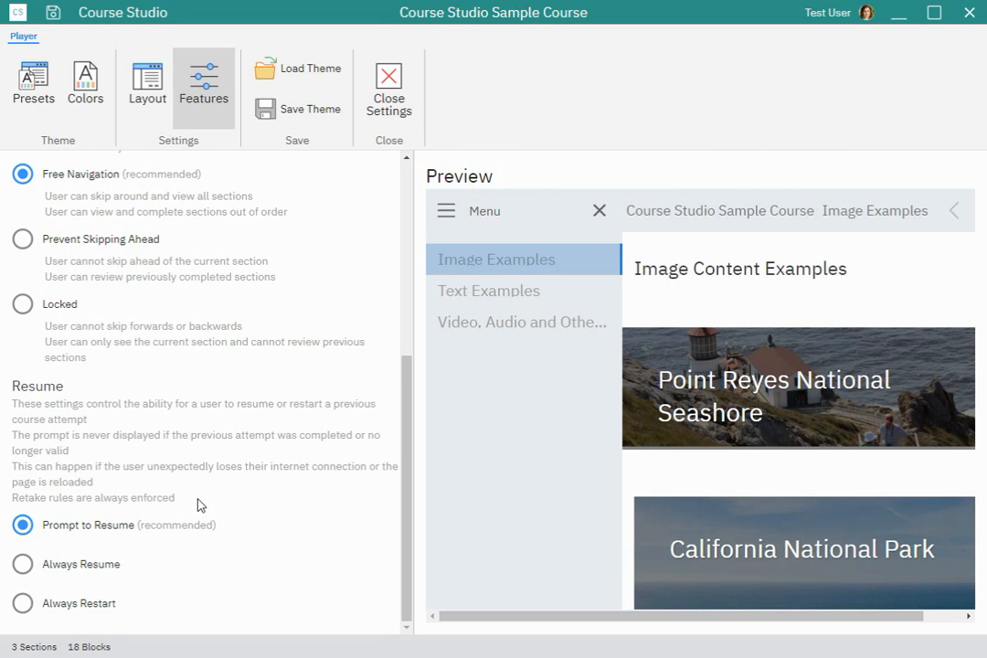
scroll(199, 505, "up", 5)
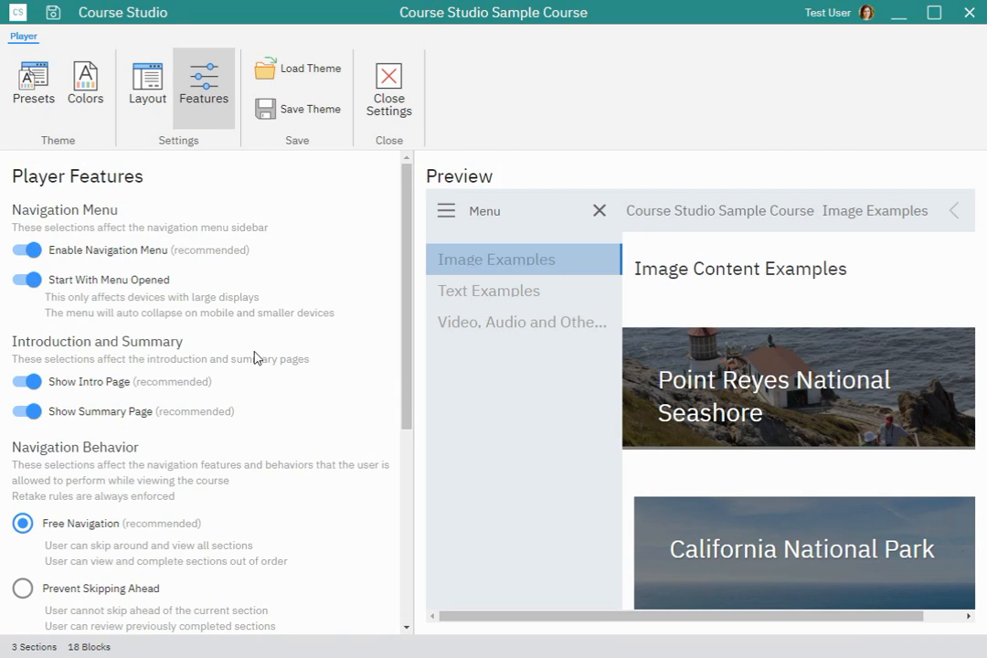
left_click(37, 88)
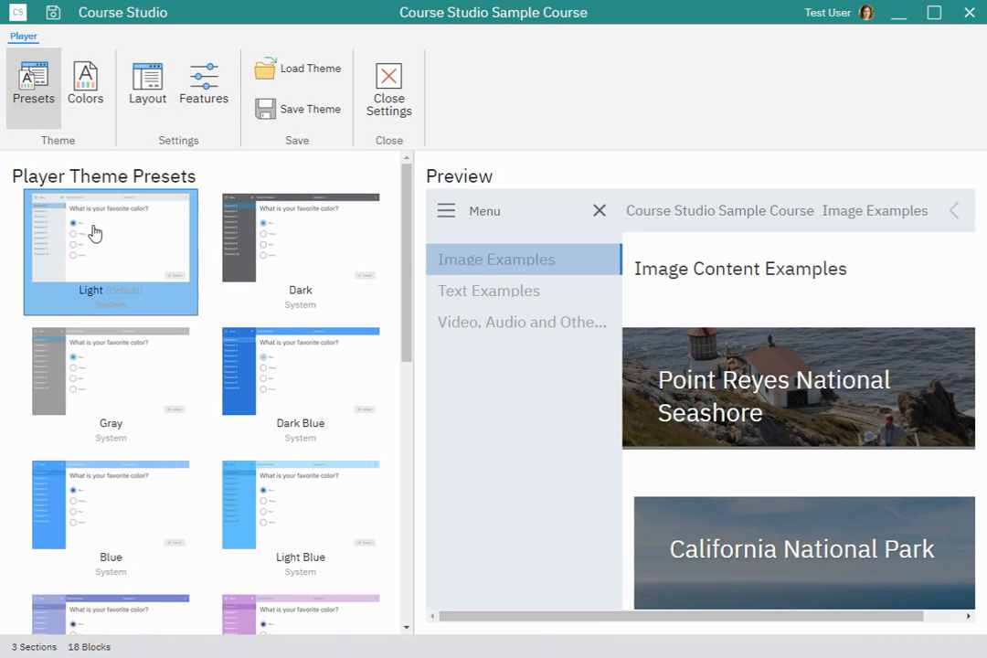
left_click(389, 79)
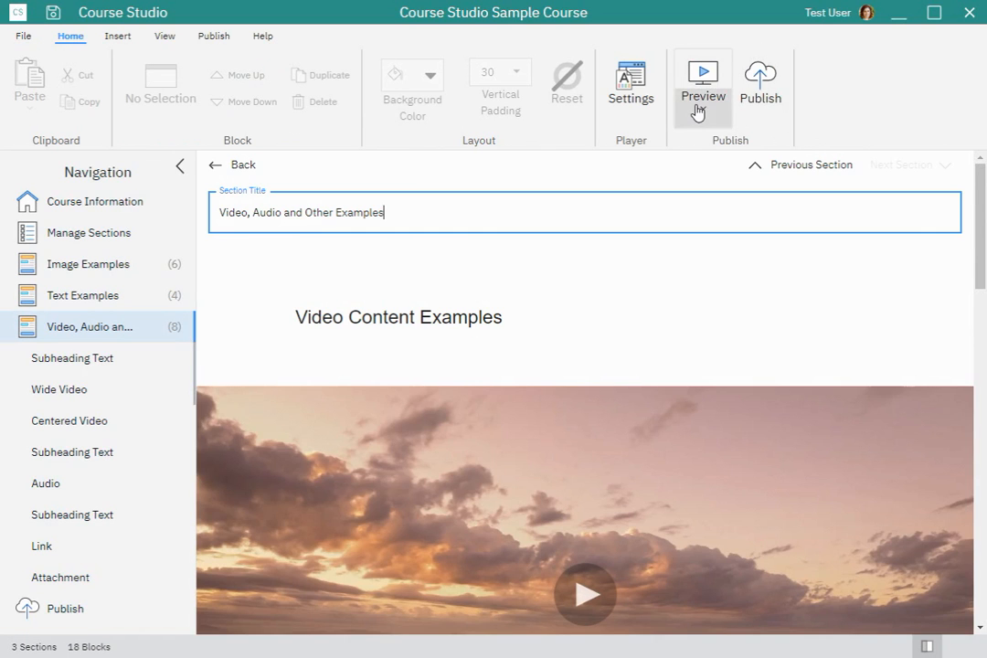
Preview the entire course, start it from the introduction page, and close the preview
left_click(698, 111)
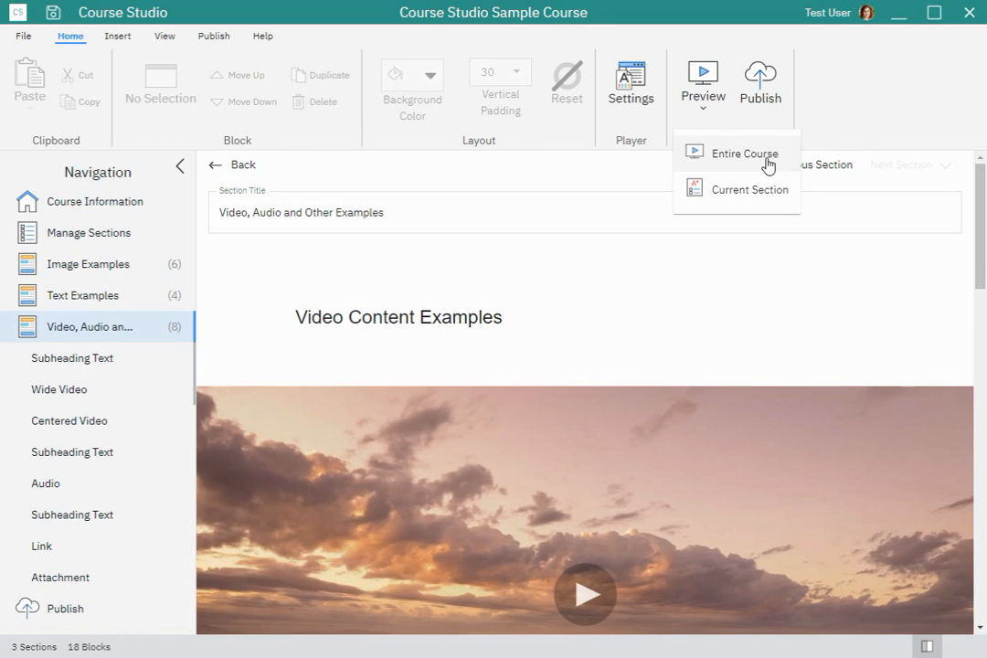
left_click(738, 152)
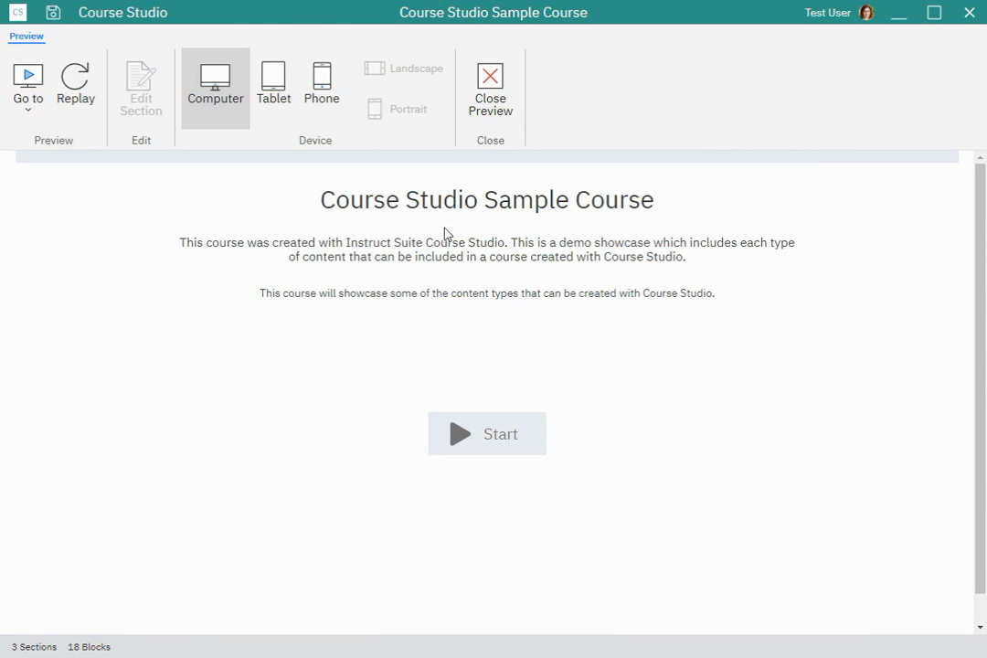
left_click(499, 435)
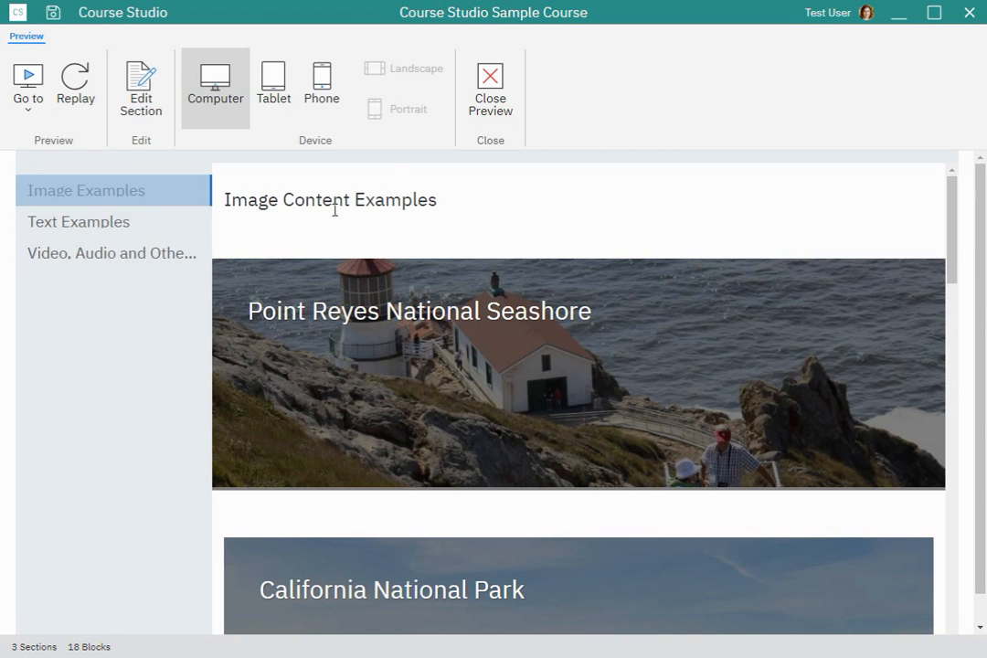
left_click(490, 95)
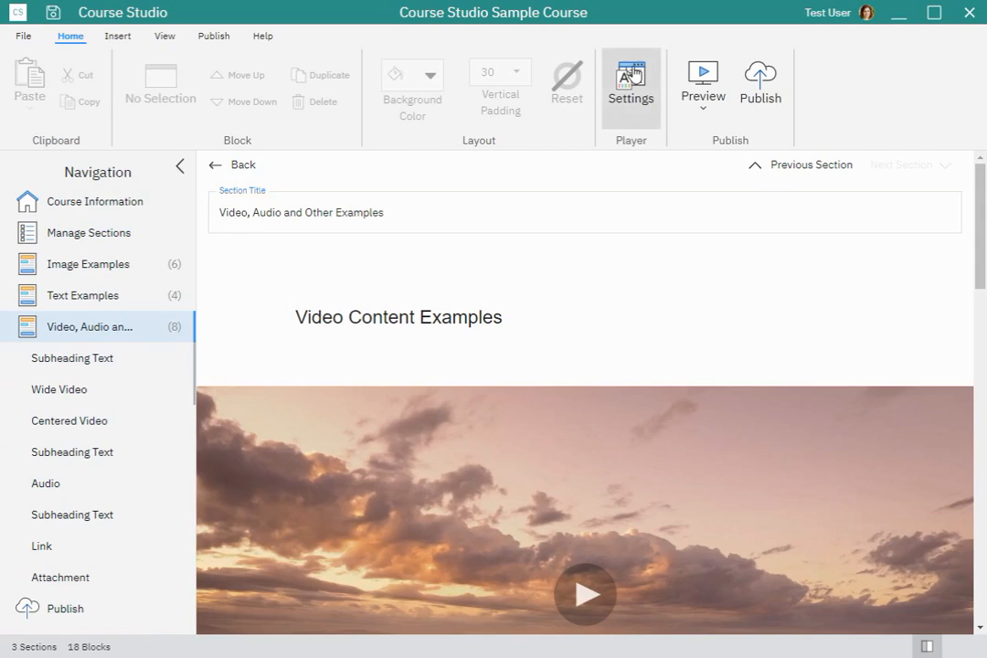
Reopen the player settings to check the layout and features options, and close them
left_click(631, 80)
left_click(147, 82)
left_click(216, 84)
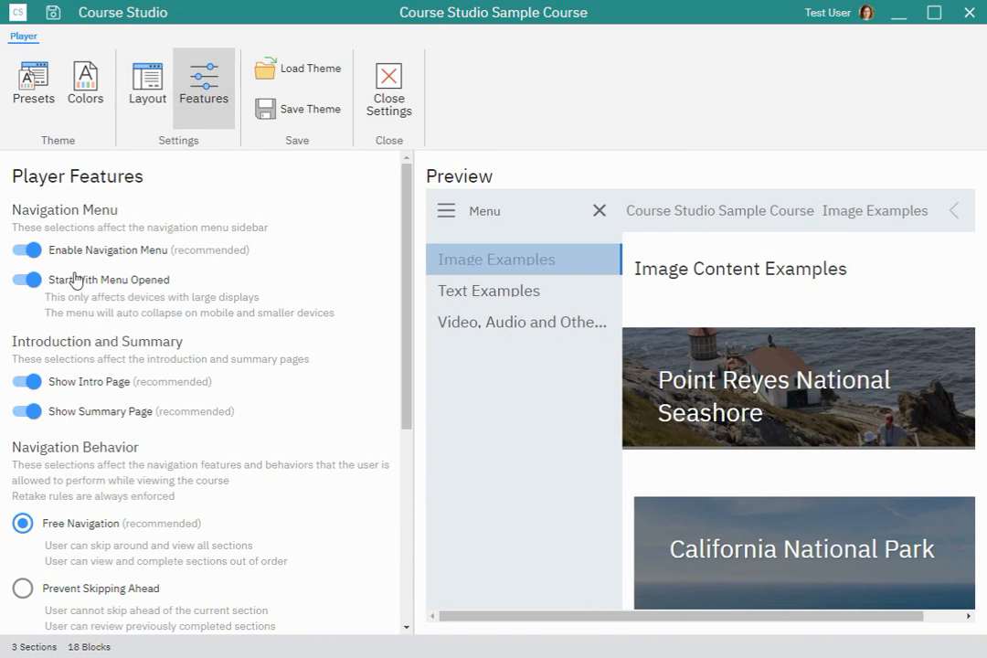
left_click(373, 78)
Preview the entire course from its start page and view it on a tablet in landscape and portrait
left_click(701, 87)
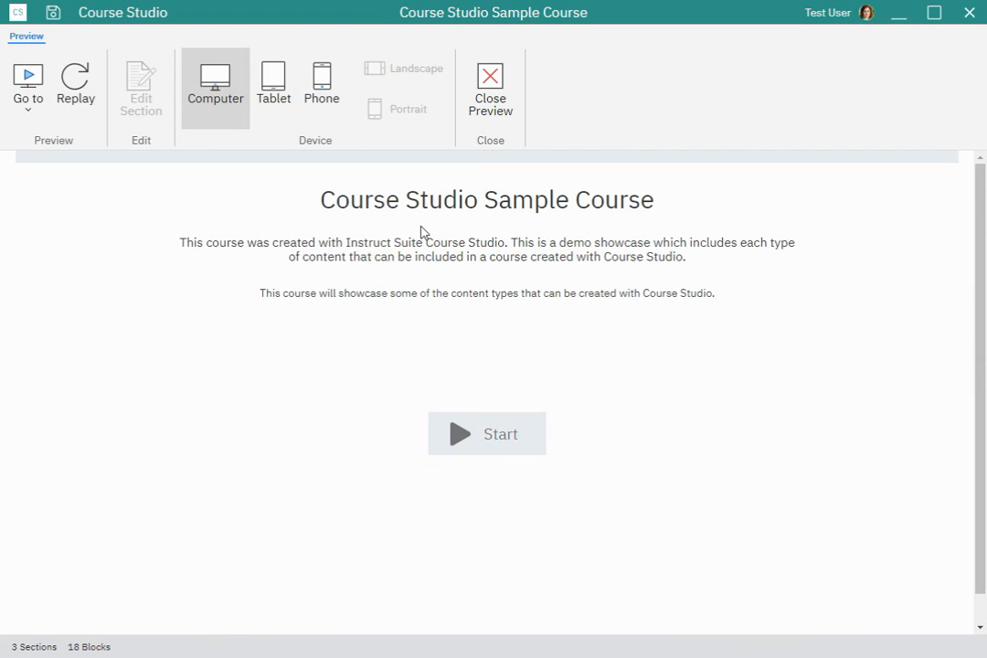
left_click(452, 430)
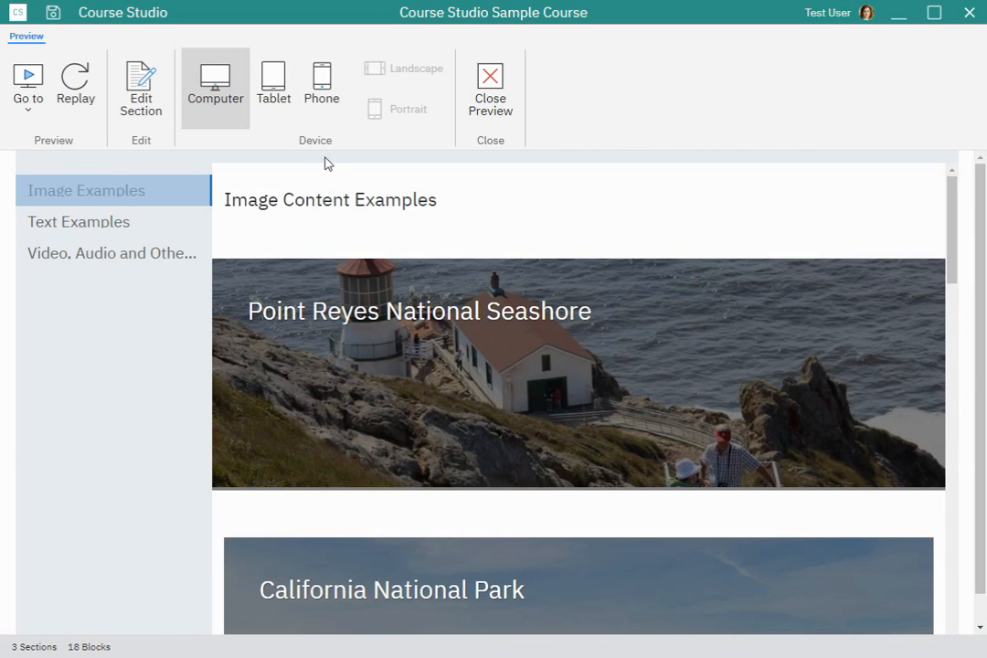
left_click(282, 92)
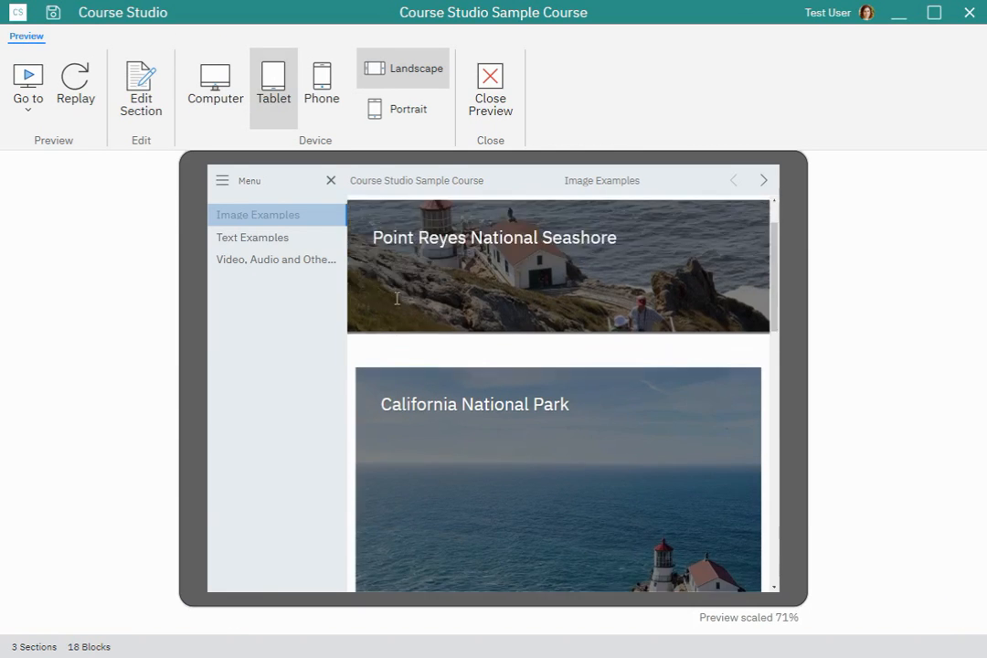
left_click(399, 119)
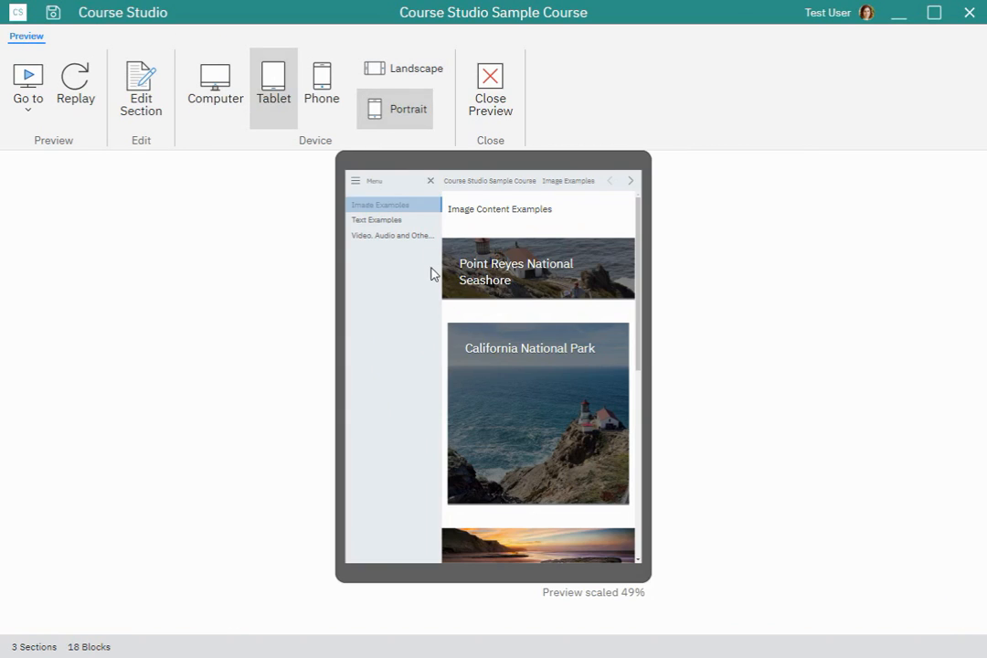
View the course on a phone in portrait, checking its navigation menu and Image Examples content, and inspect the content in landscape
left_click(331, 97)
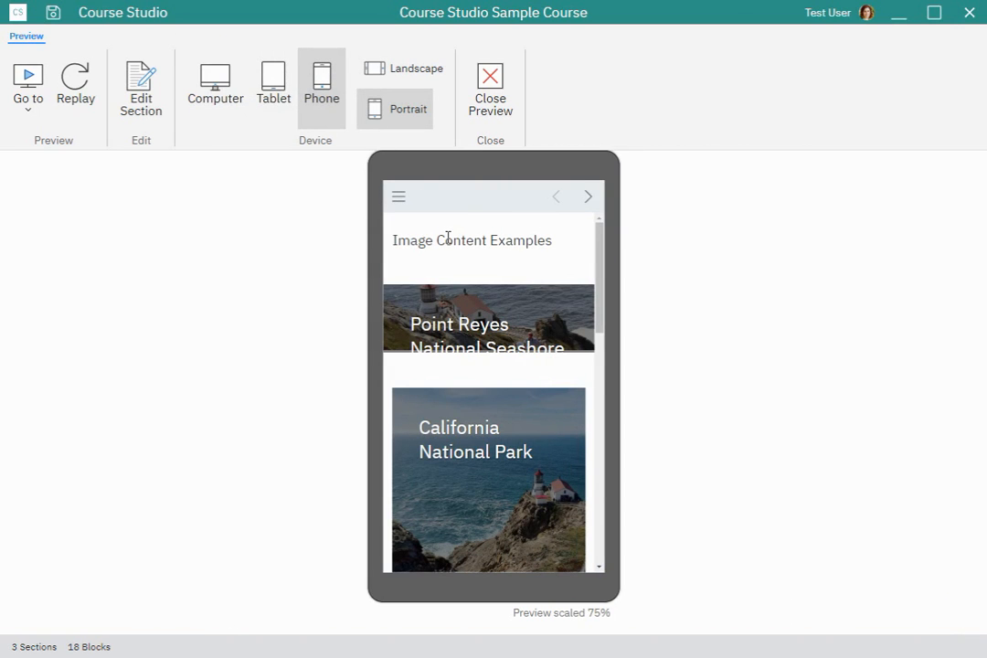
left_click(401, 199)
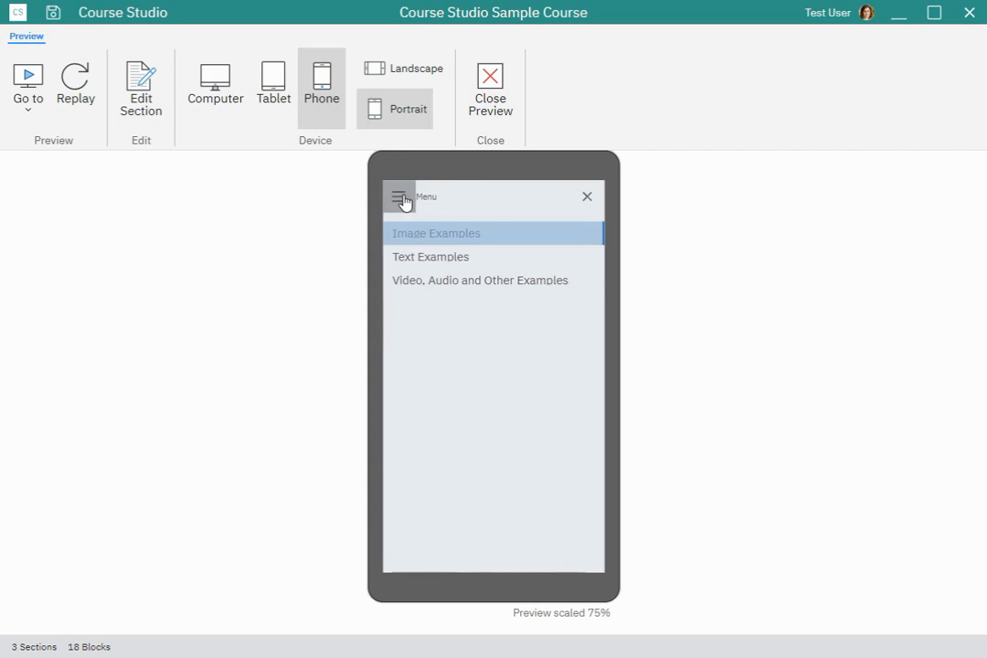
left_click(405, 202)
scroll(509, 346, "down", 10)
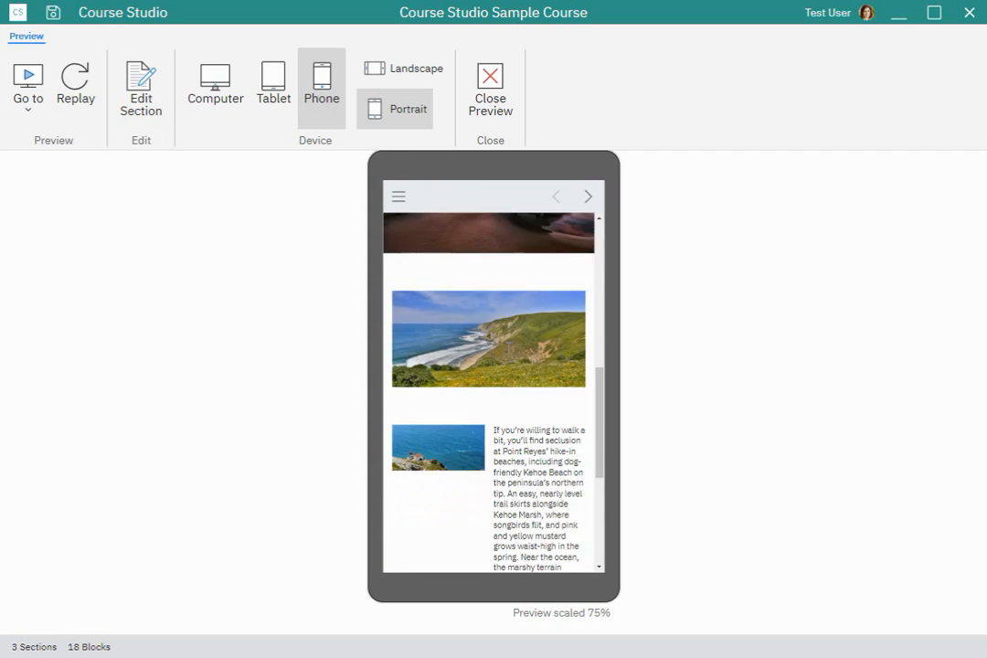
scroll(508, 349, "up", 10)
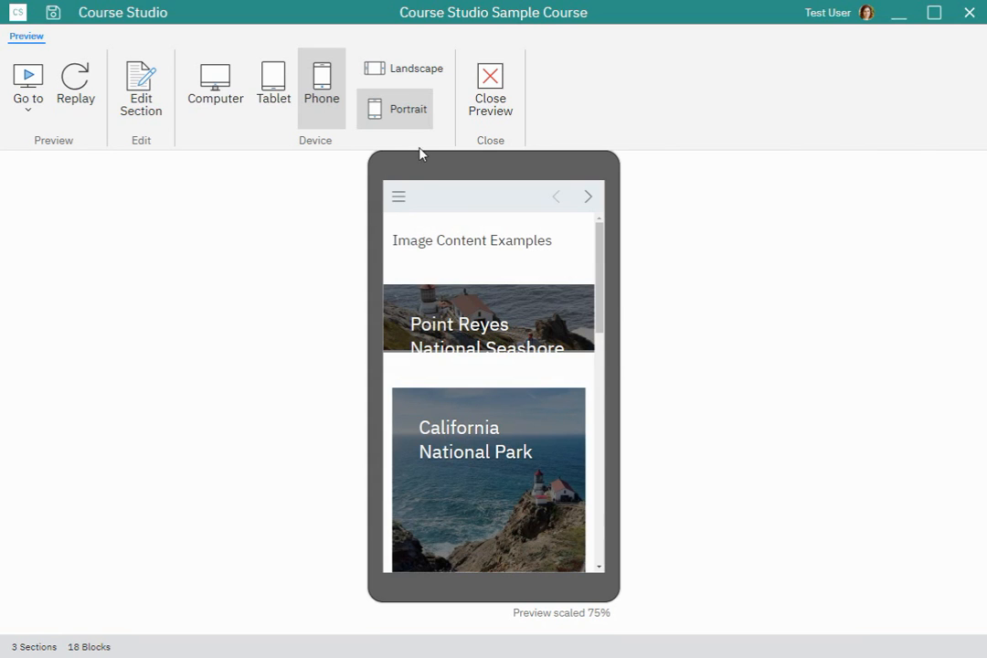
left_click(410, 81)
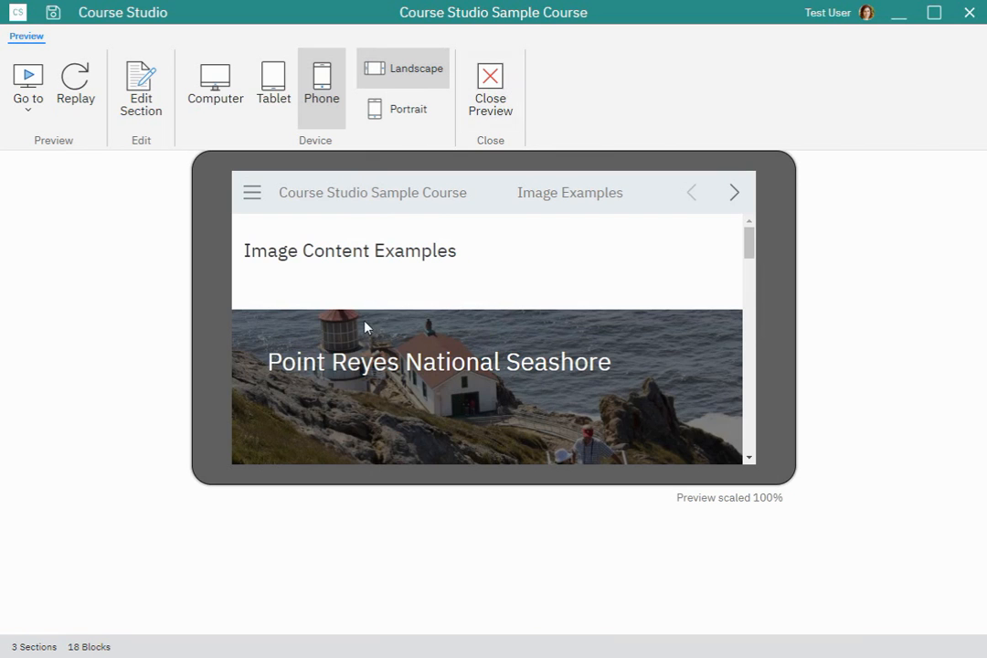
scroll(383, 297, "down", 5)
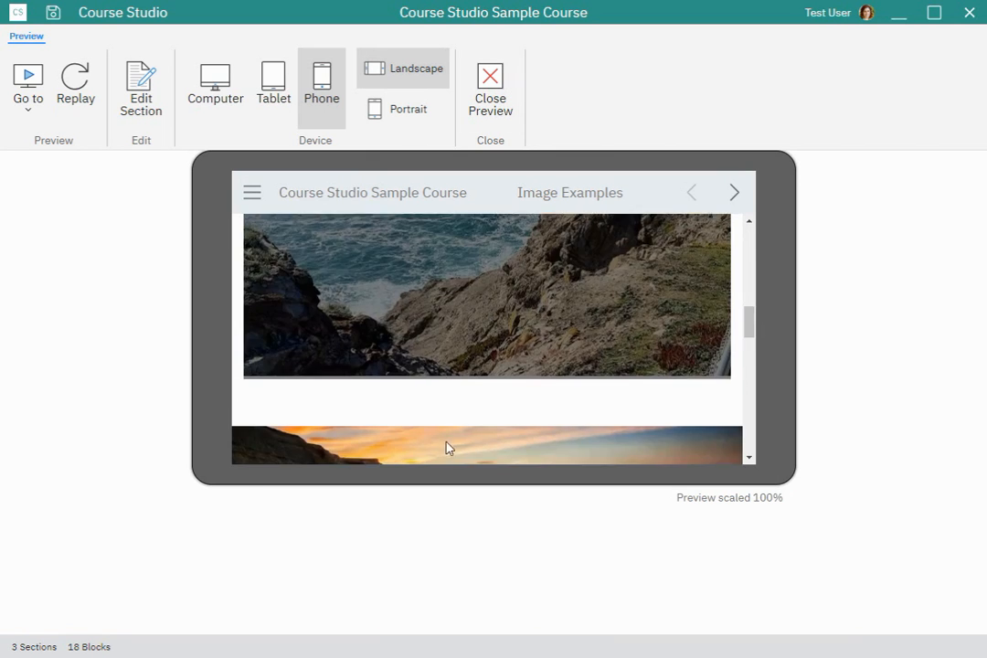
Check more of the Image Examples content in the phone's landscape preview and close the preview
scroll(446, 448, "down", 3)
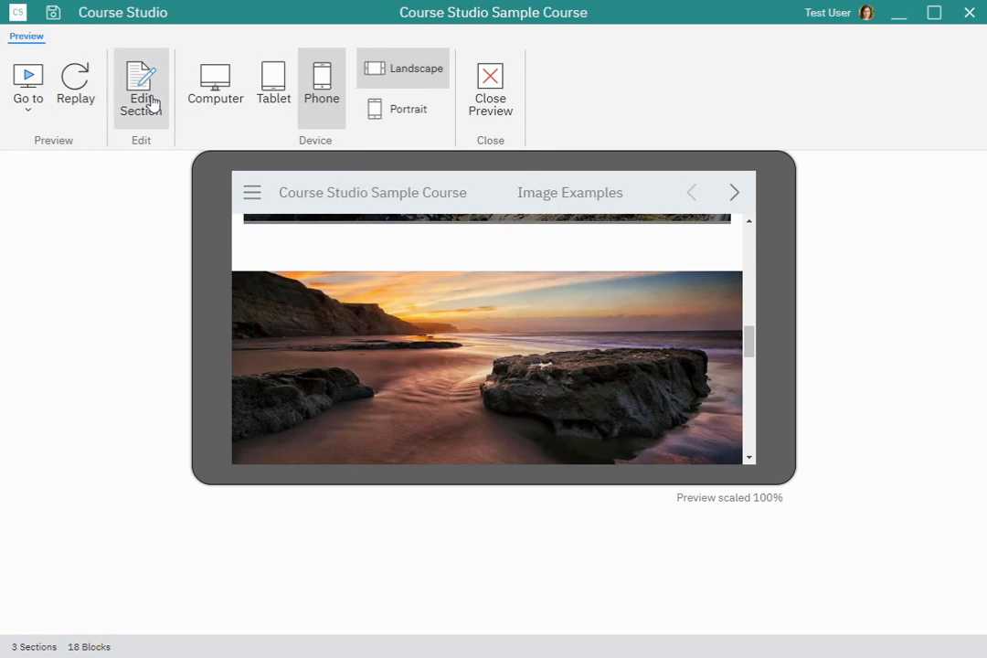
left_click(491, 94)
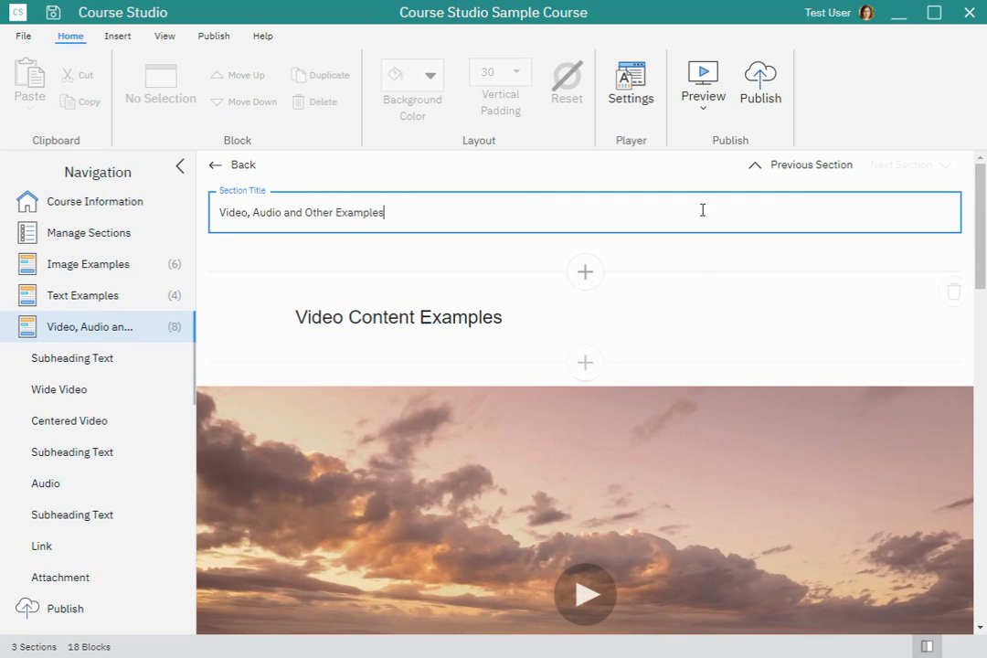
Publish the Course Studio Sample Course to Learn Portal with its existing title, description and publish token
left_click(762, 81)
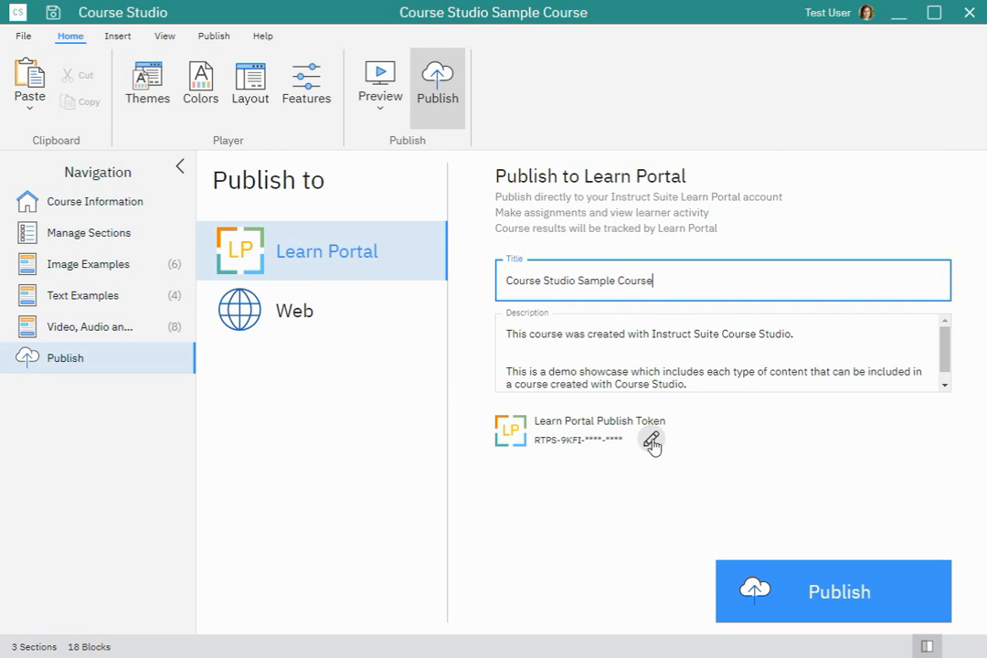
left_click(871, 583)
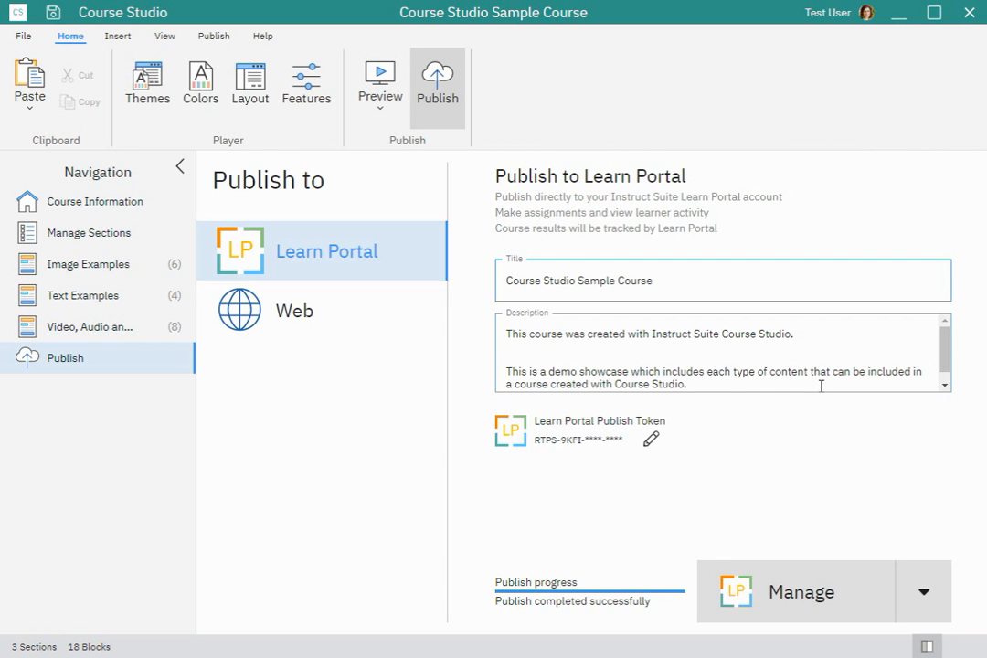
left_click(873, 586)
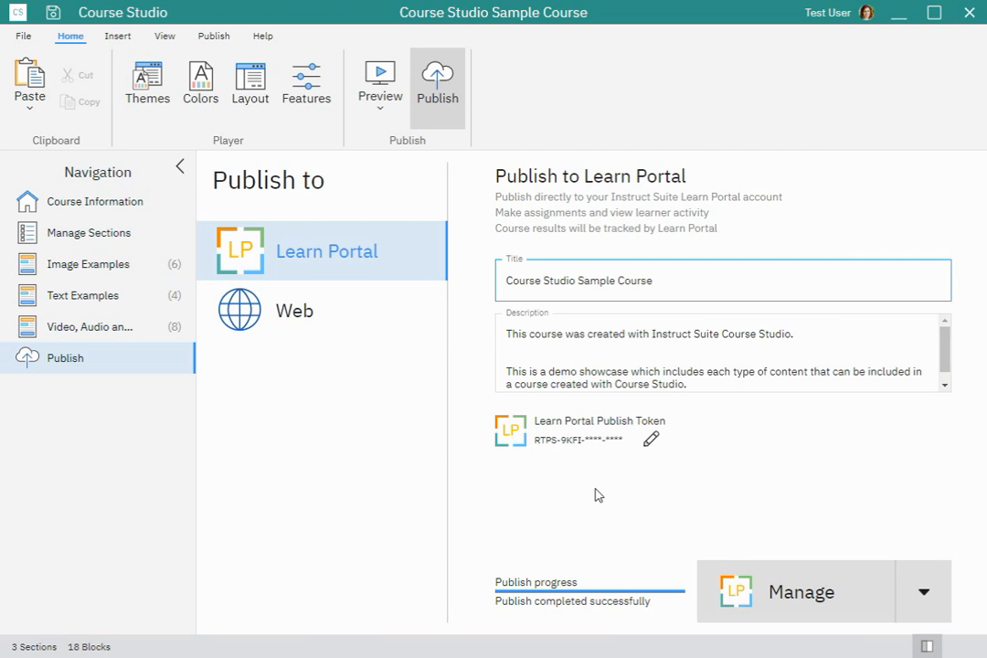
Choose Web as the publish target and open the publish folder selection
left_click(303, 308)
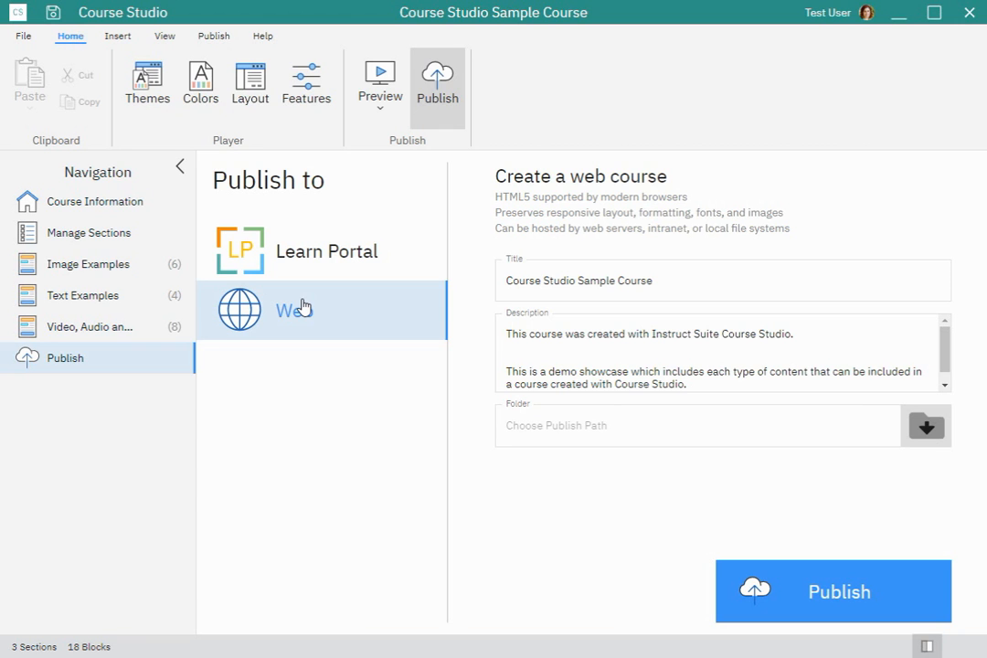
left_click(928, 427)
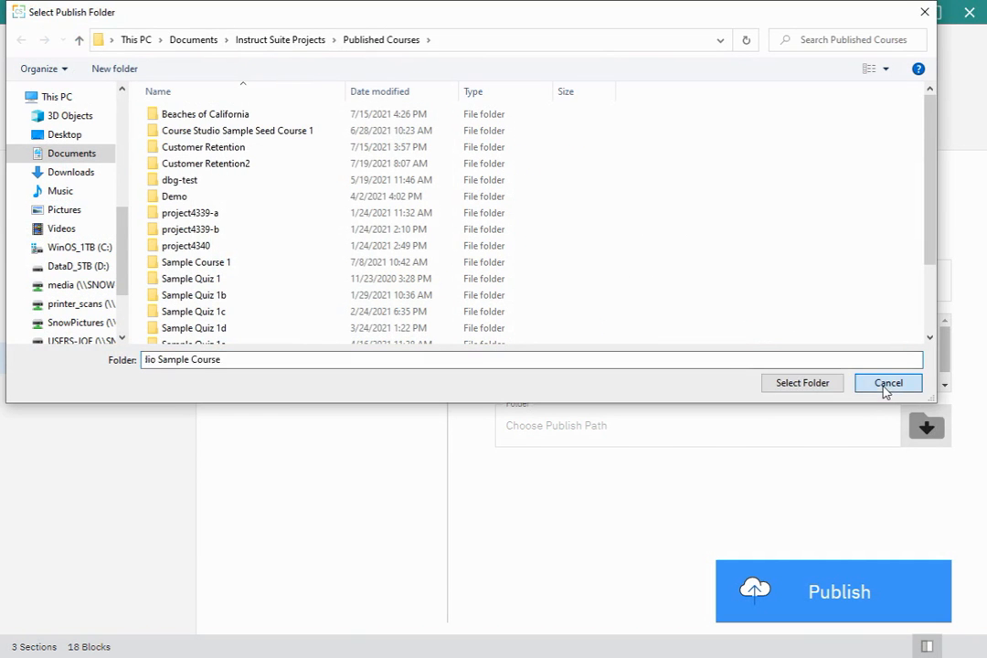
left_click(884, 386)
left_click(925, 426)
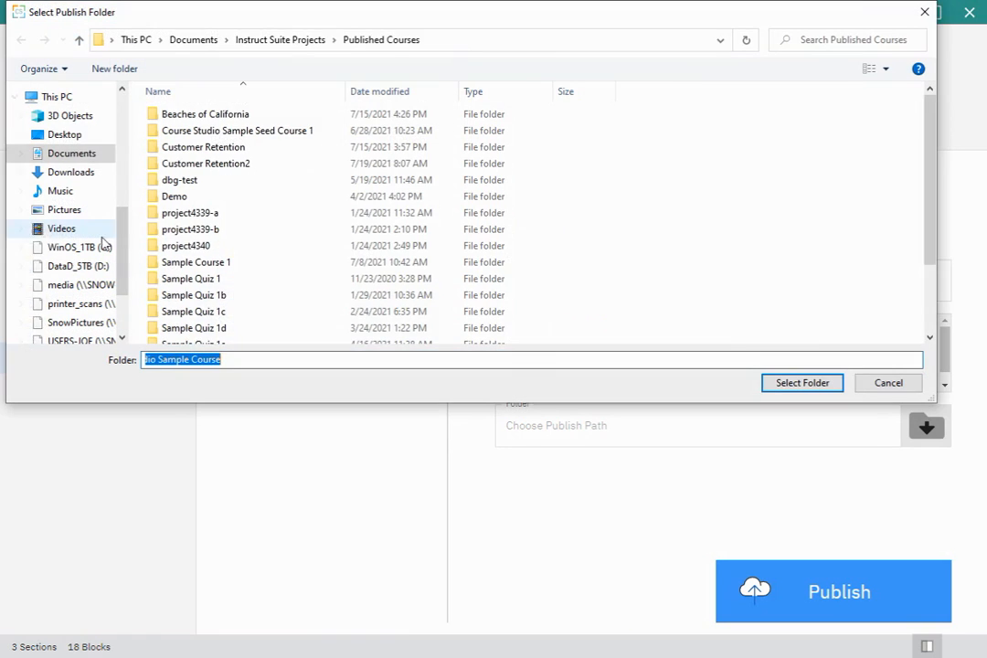
Create a folder named Sample Course on the Desktop, select it as the publish folder, and publish the web course
left_click(73, 135)
left_click(511, 360)
right_click(522, 310)
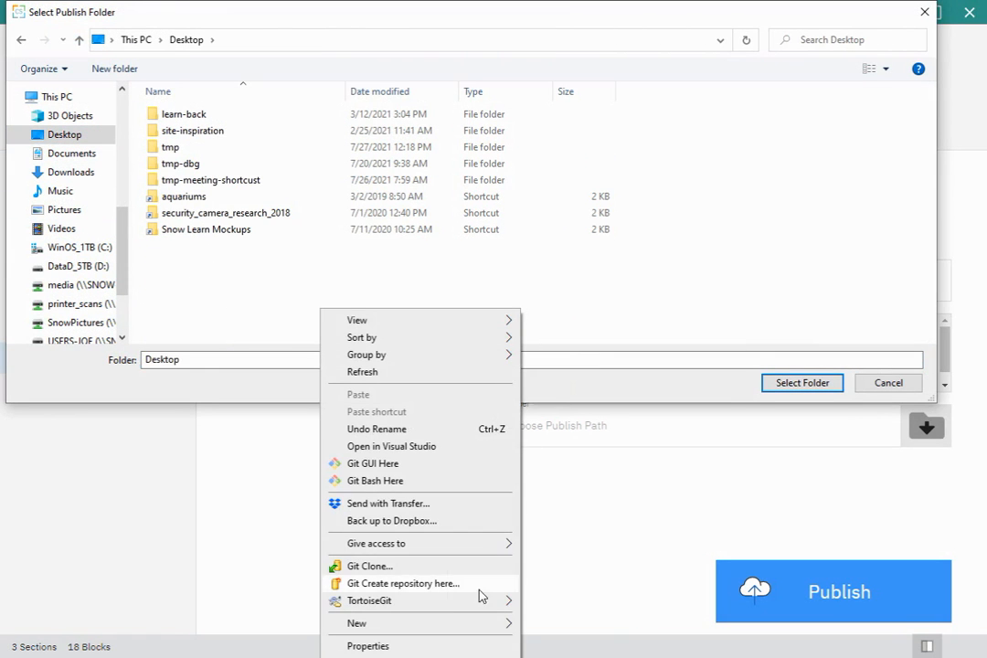
mouse_move(480, 626)
left_click(553, 626)
type("Sample Cours")
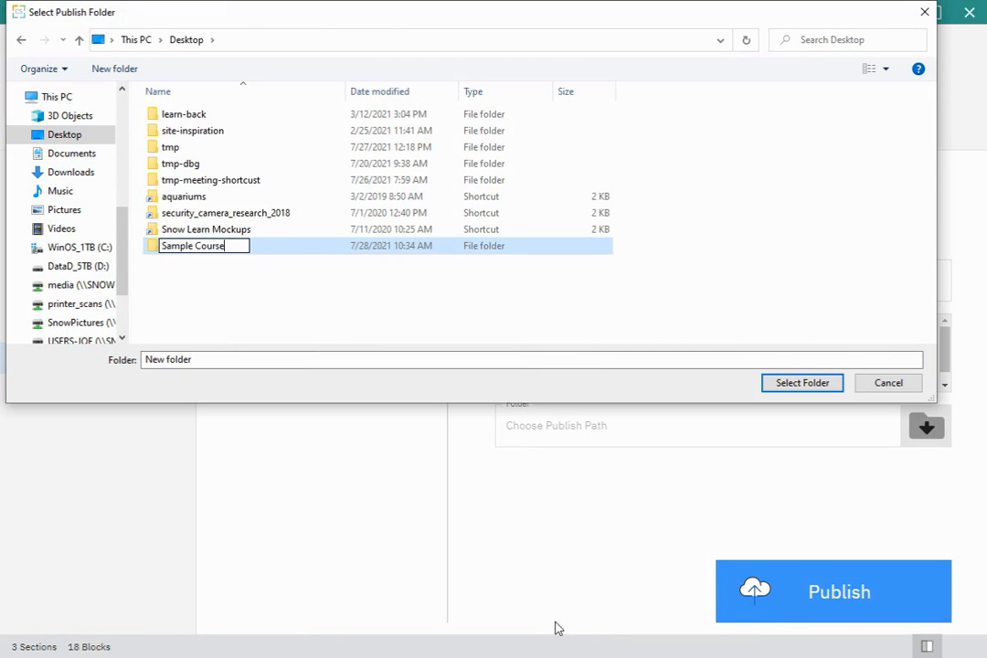
type("e")
key("Return")
key("Return")
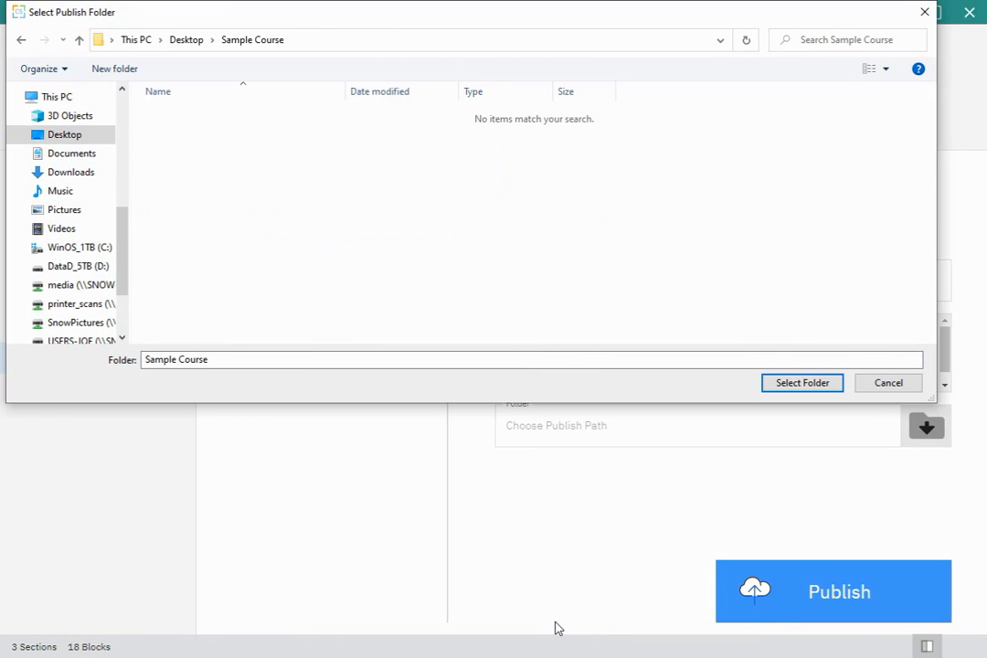
left_click(788, 383)
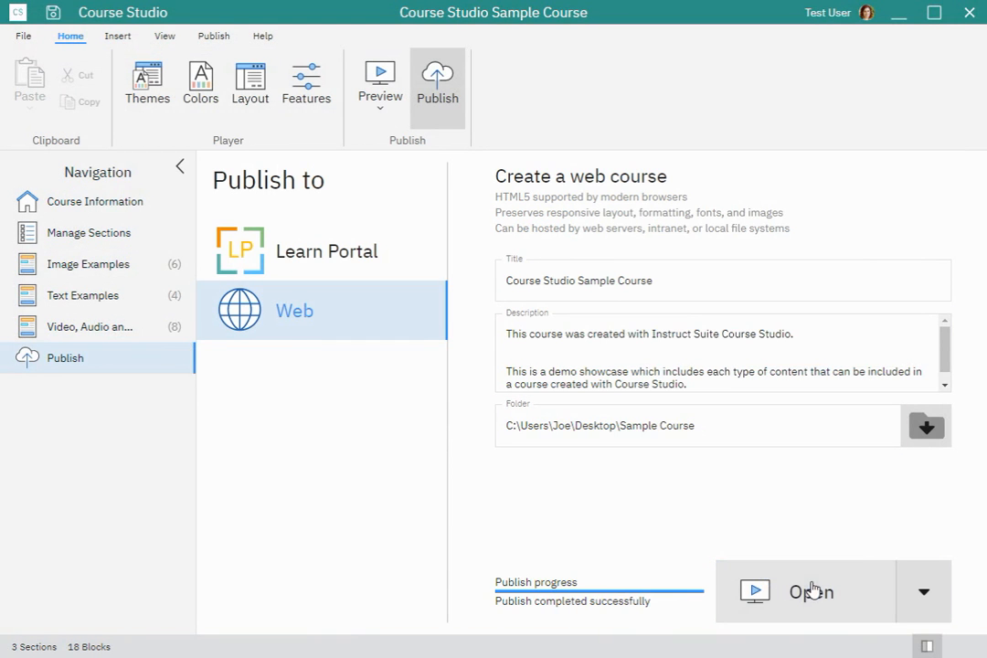
Open the published web course in the browser, start it to view the Image Examples section, and close it
left_click(835, 591)
left_click_drag(452, 55, 57, 53)
left_click(506, 490)
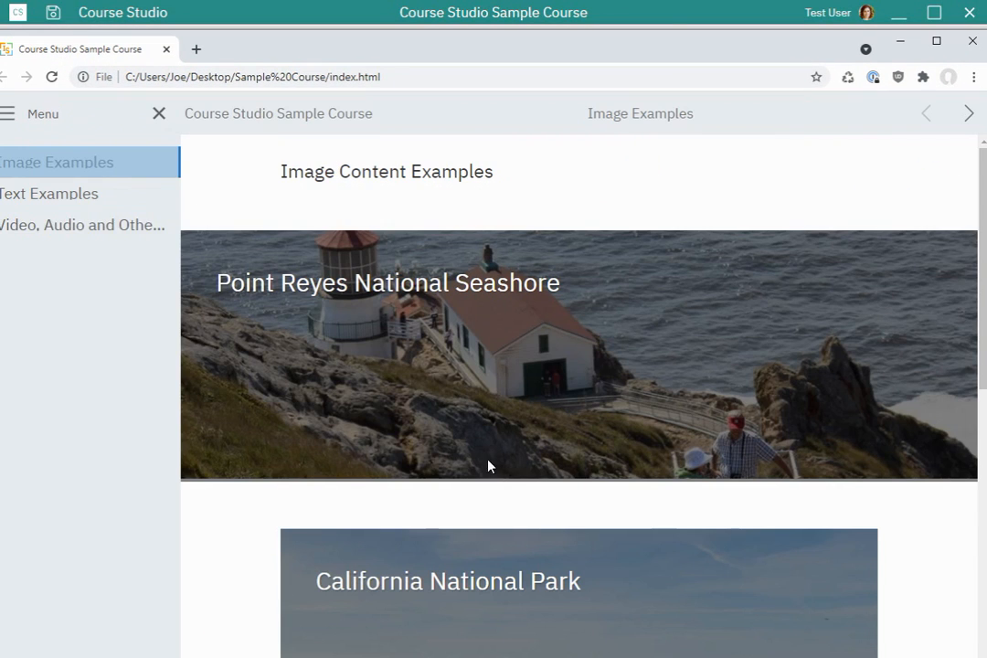
left_click_drag(250, 42, 256, 43)
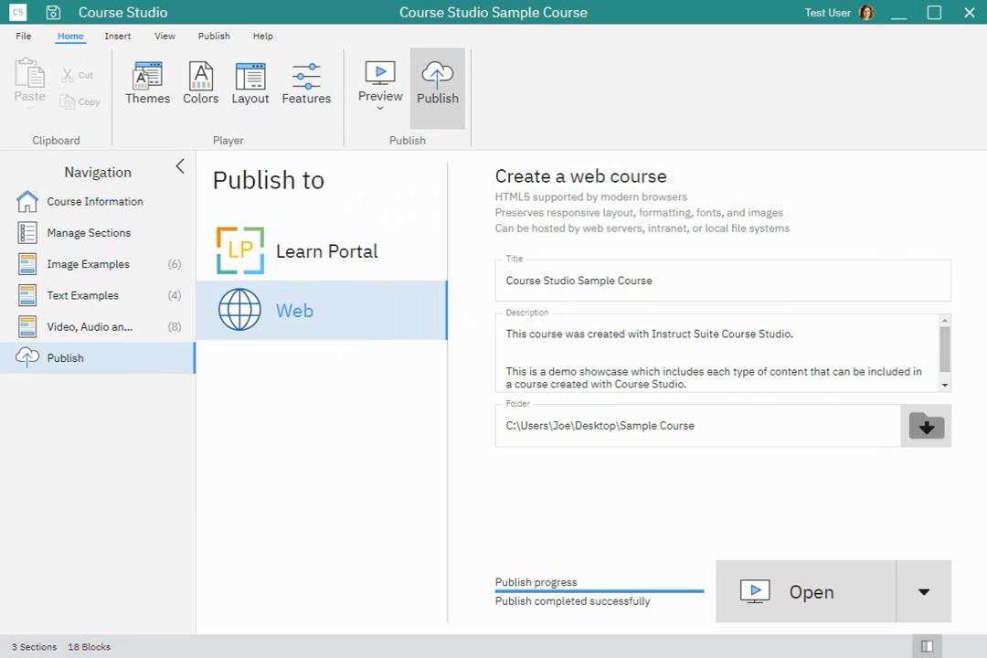
Review the additional actions for the published web course, including Republish, Zip Folder and Open Folder, without choosing one
left_click(923, 590)
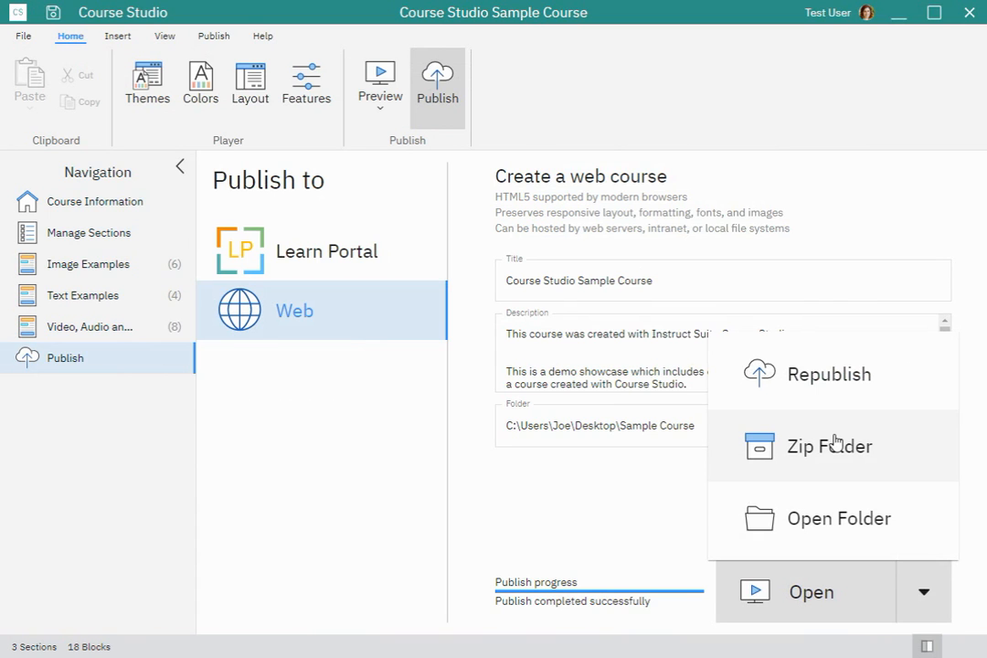
left_click(566, 507)
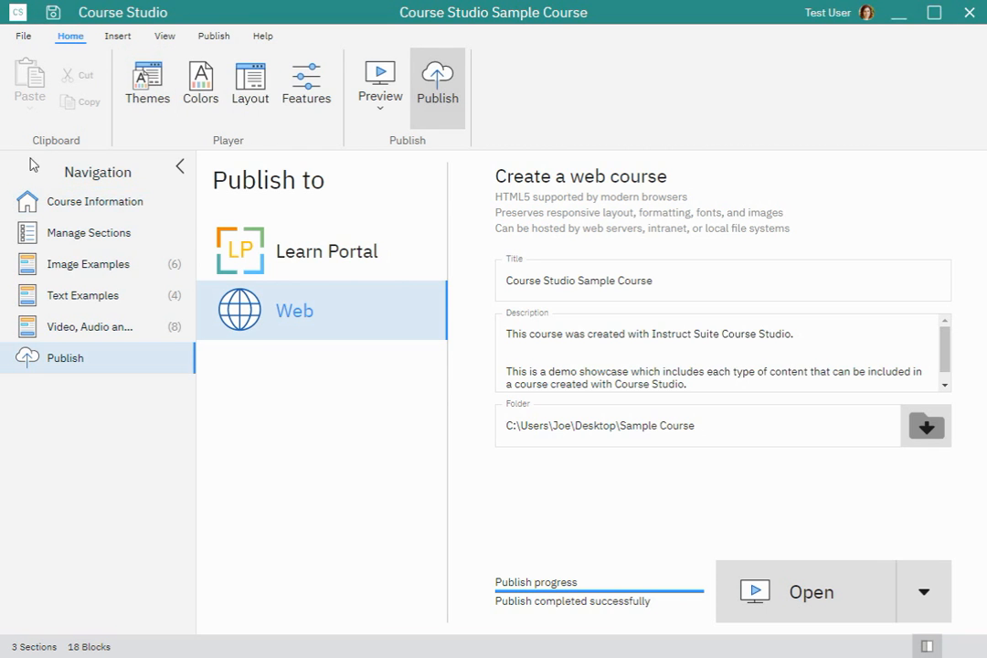
View the course information and section management pages, and open the Image Examples section
left_click(56, 200)
left_click(68, 232)
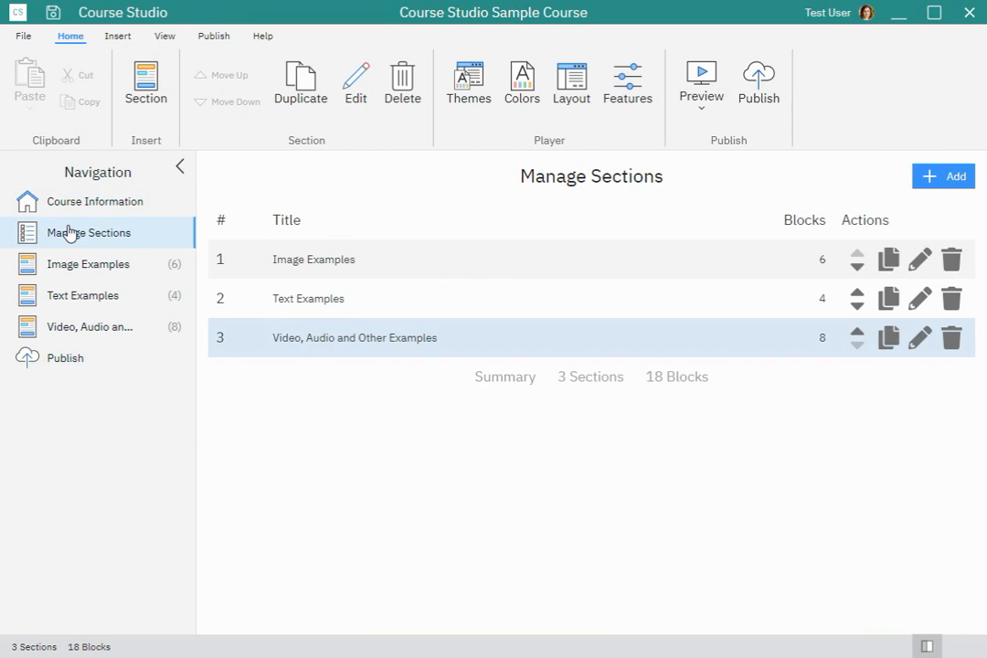
left_click(66, 264)
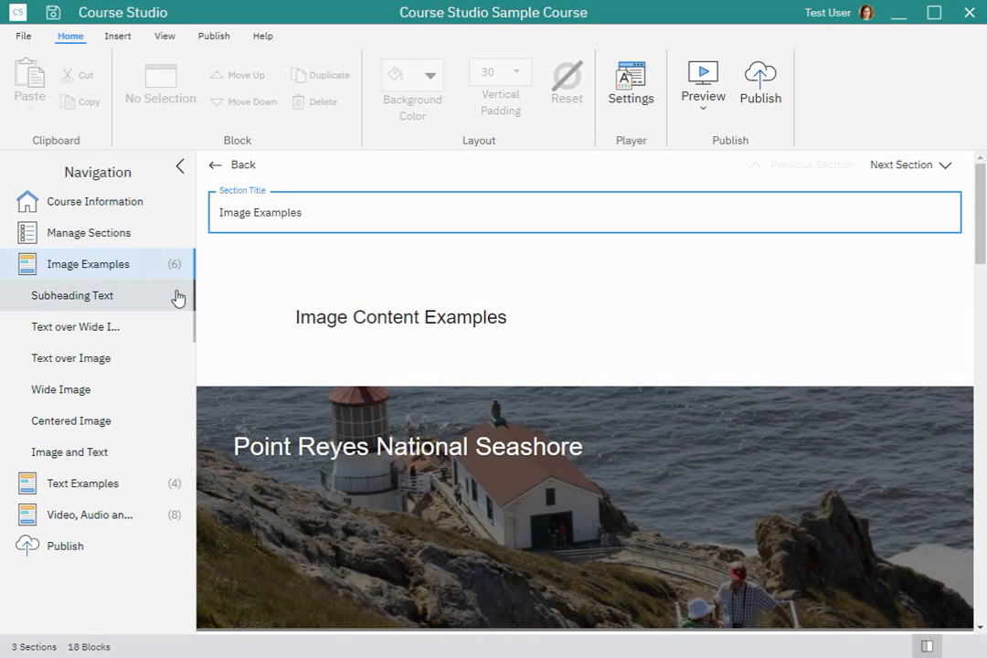